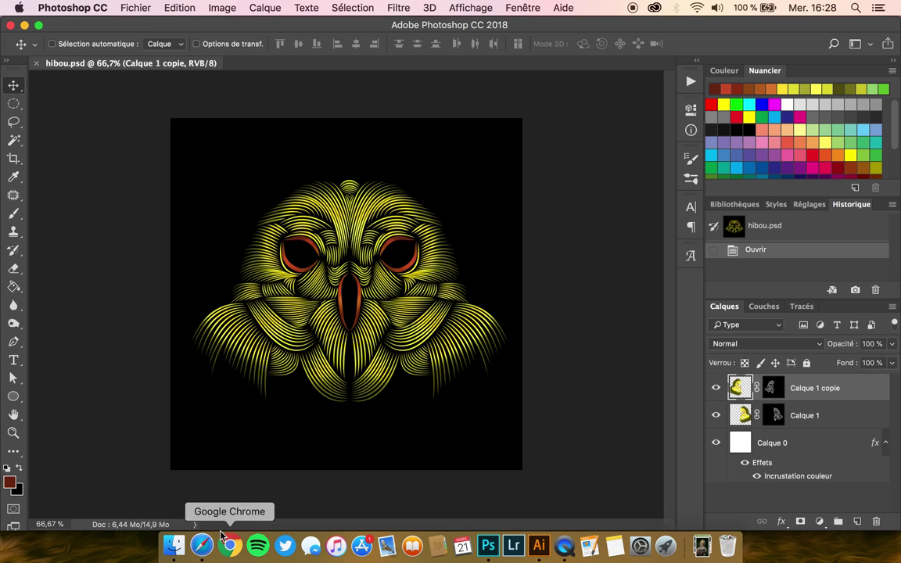
Bring the Illustrator window with the black line-art owl Hibou.ai to the front.
left_click(532, 543)
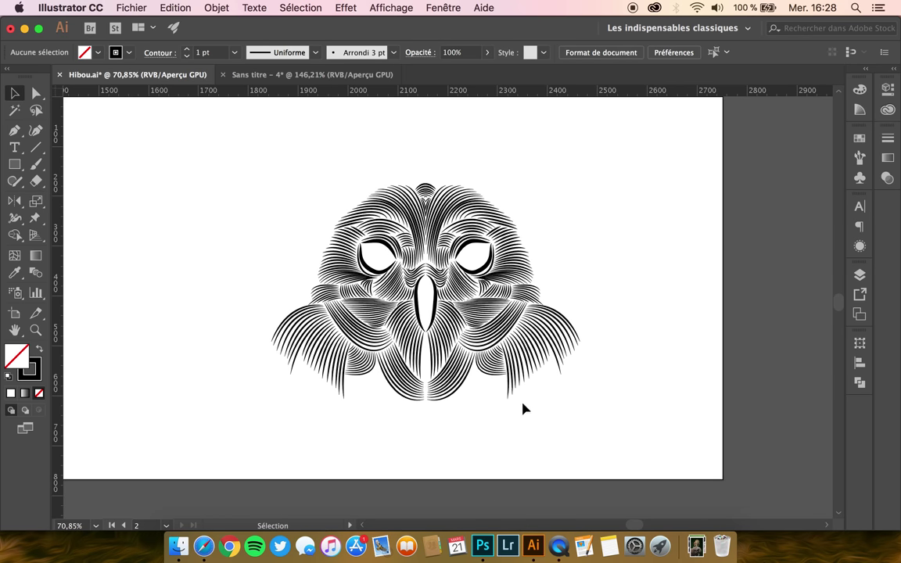
Browse the illustrator's Behance portfolio in Safari, then return to Photoshop and Illustrator.
left_click(202, 552)
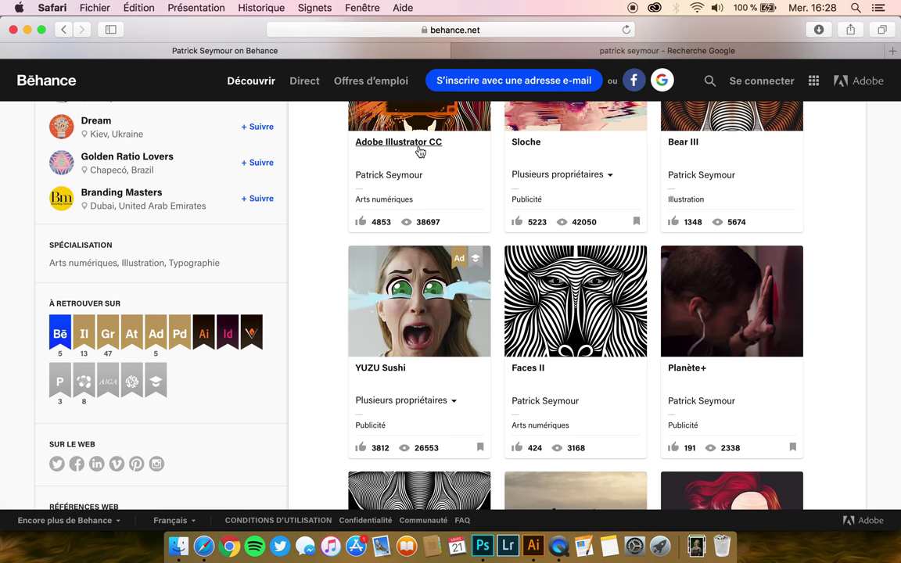
scroll(419, 151, "up", 10)
scroll(418, 151, "down", 5)
scroll(311, 240, "up", 5)
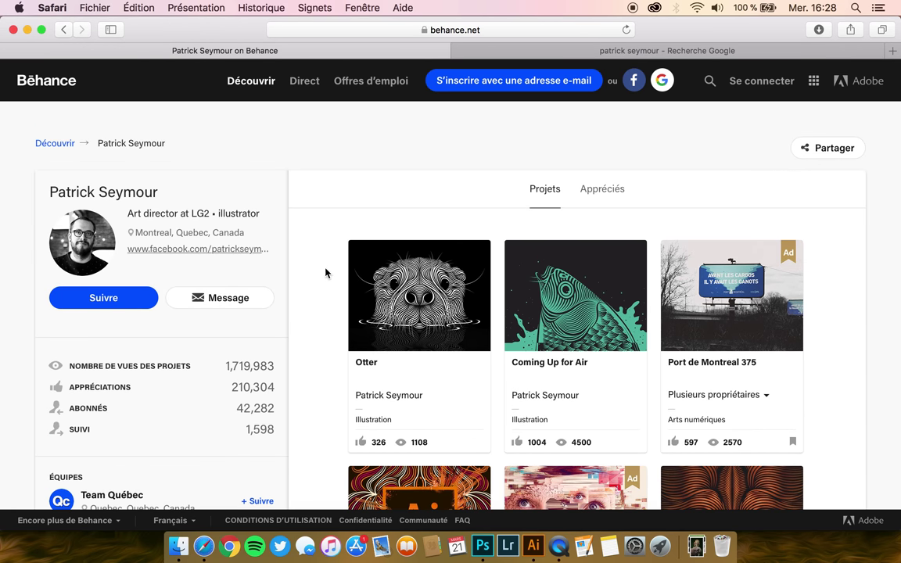
scroll(335, 277, "down", 5)
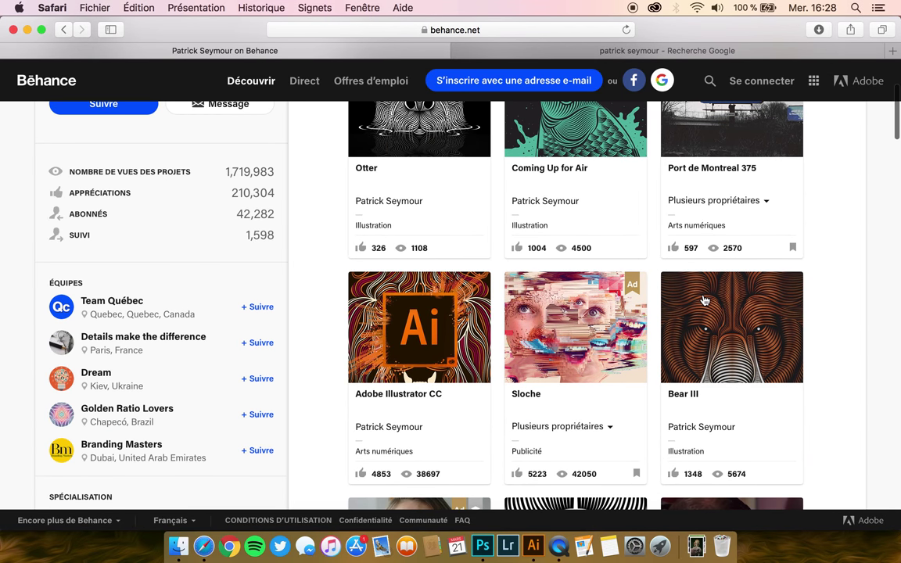
scroll(703, 300, "up", 2)
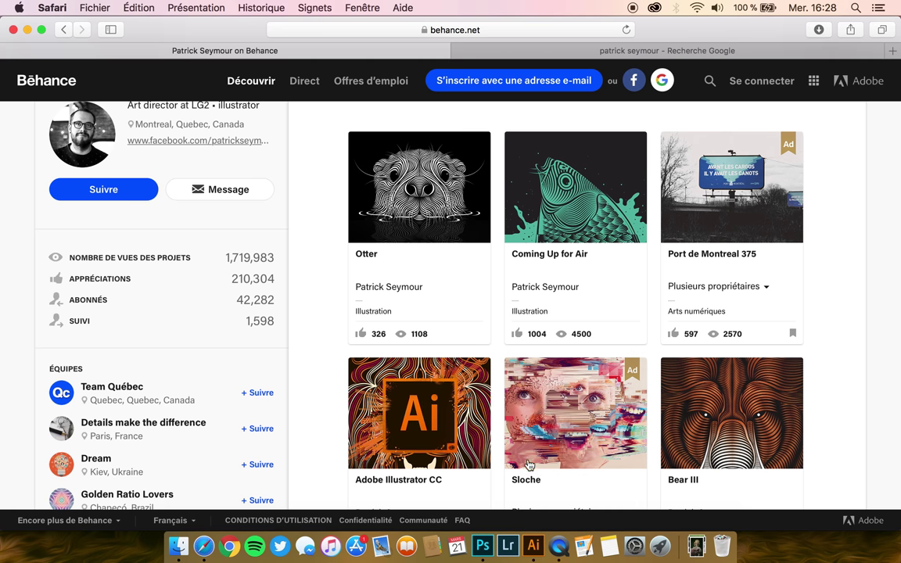
left_click(482, 546)
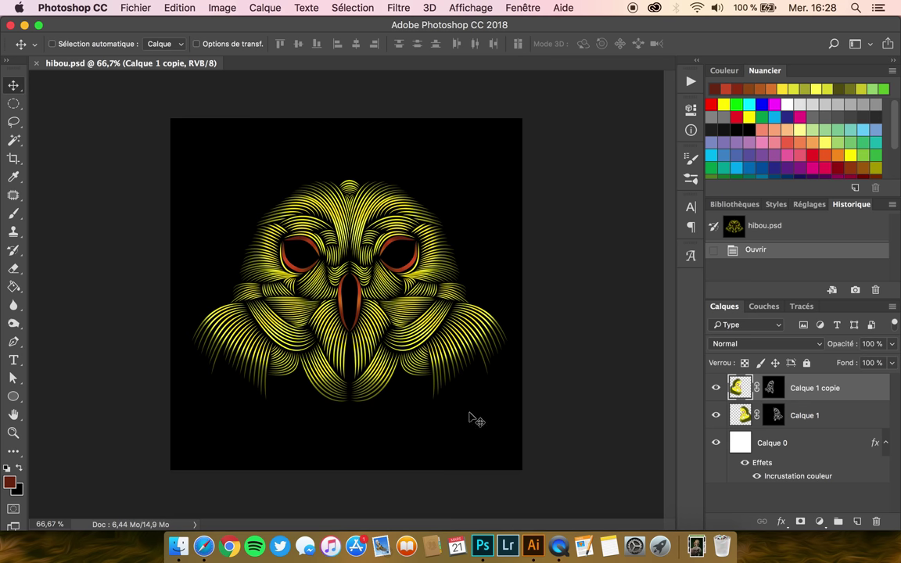
left_click(532, 545)
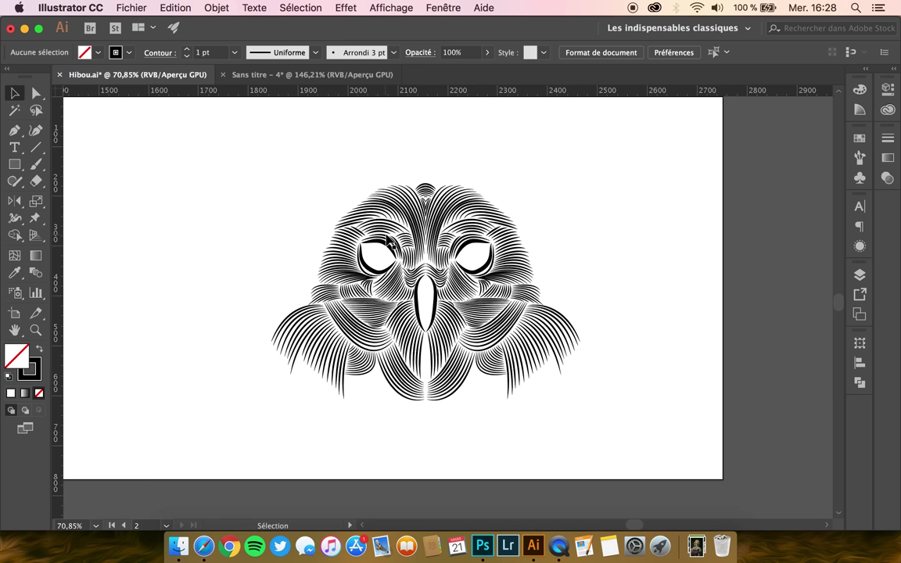
Switch back to the yellow owl document in Photoshop.
scroll(388, 240, "up", 3)
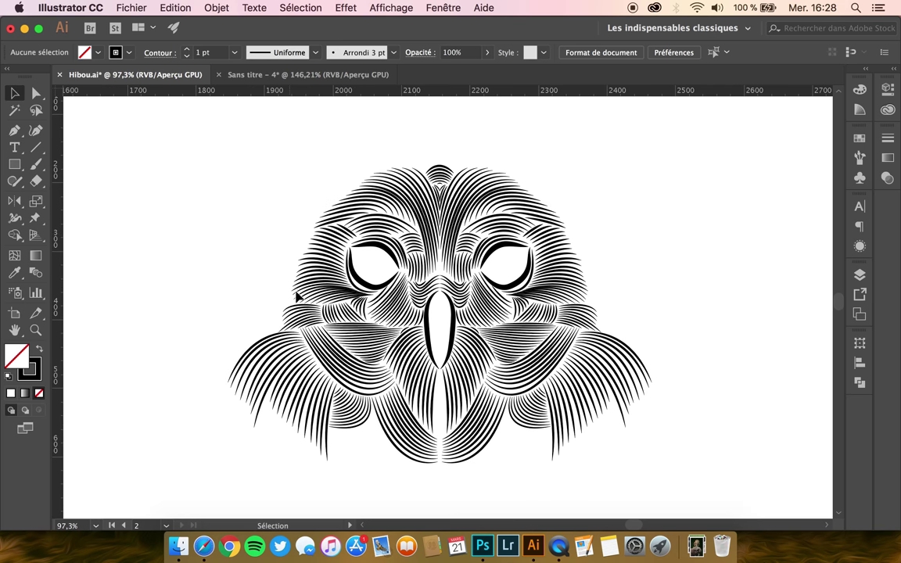
left_click(483, 545)
left_click(135, 7)
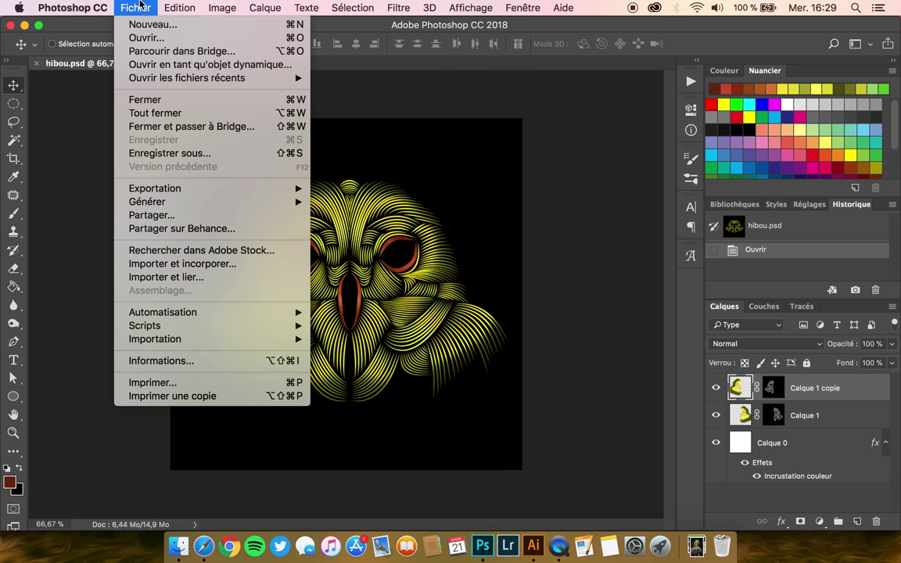
left_click(313, 180)
Create a new 1500 × 1500 px, 300 ppi document with a black background.
key("super+n")
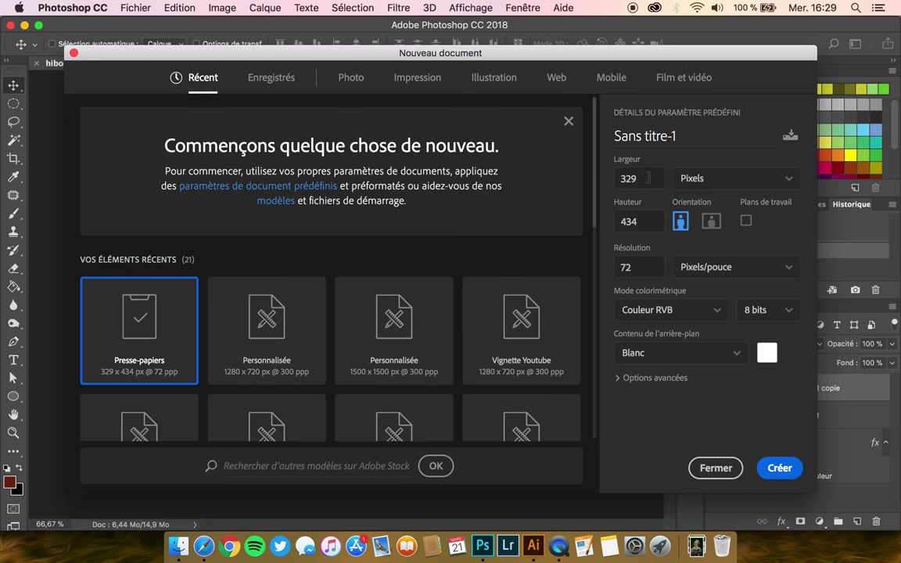
type("1500")
double_click(639, 221)
type("1500")
key("Tab")
type("00")
left_click(767, 353)
left_click_drag(623, 313, 759, 426)
key("Return")
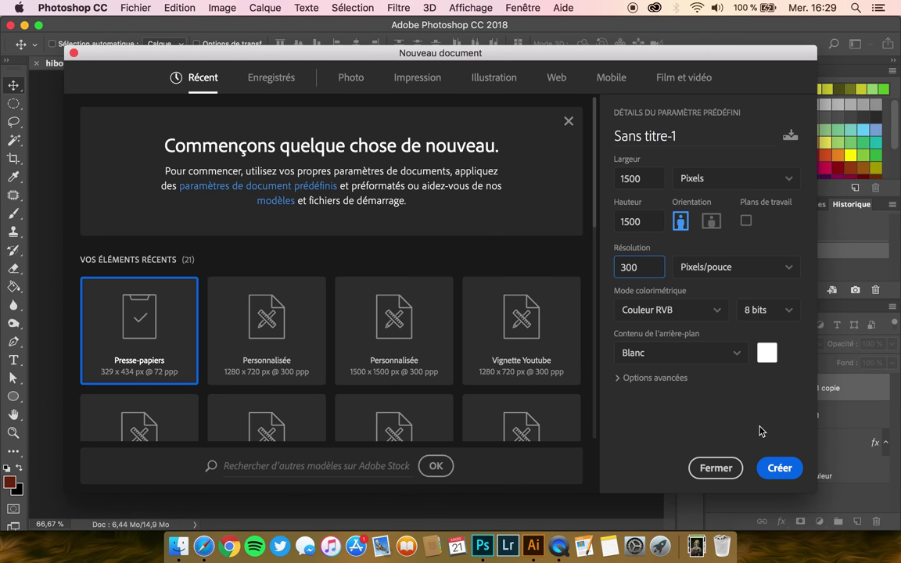
key("Return")
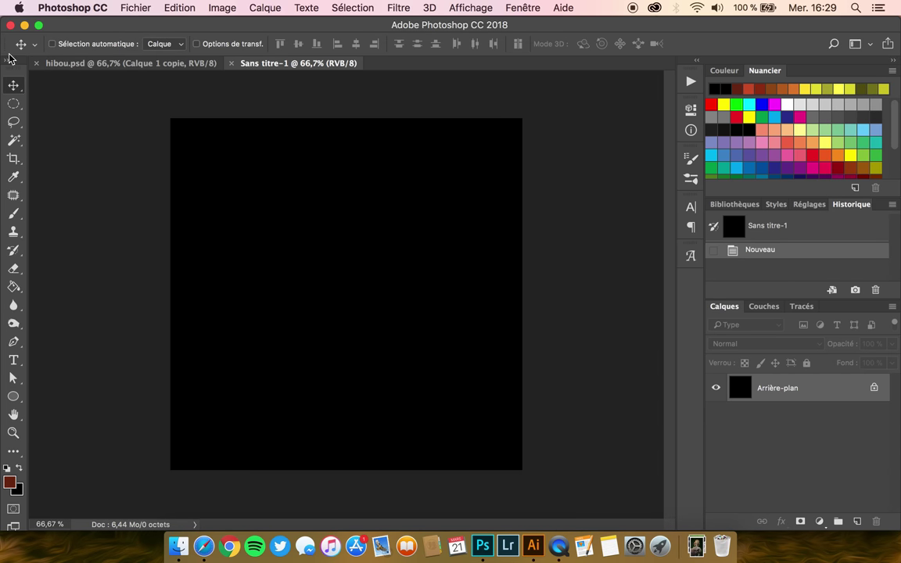
In Illustrator, marquee-select the right half of the Hibou.ai owl's strokes.
left_click(530, 546)
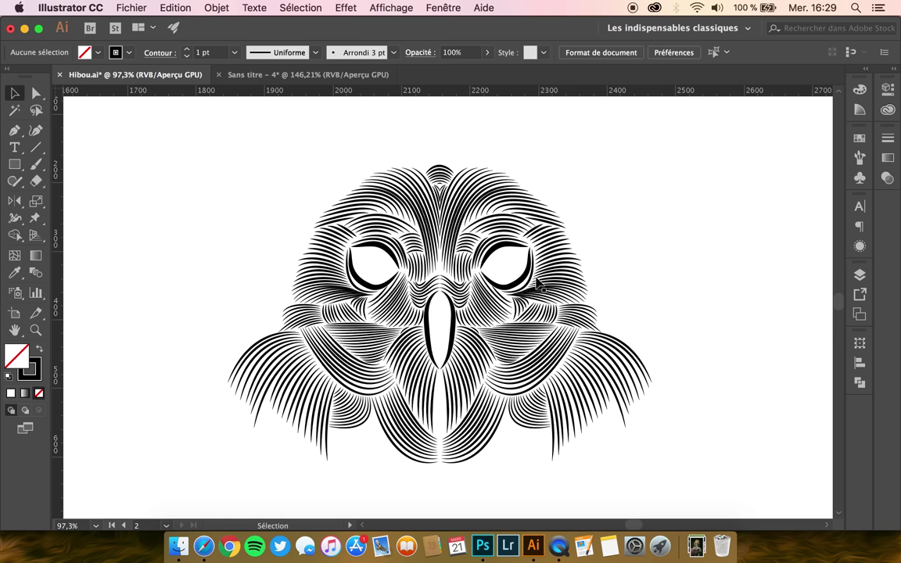
scroll(452, 235, "down", 1)
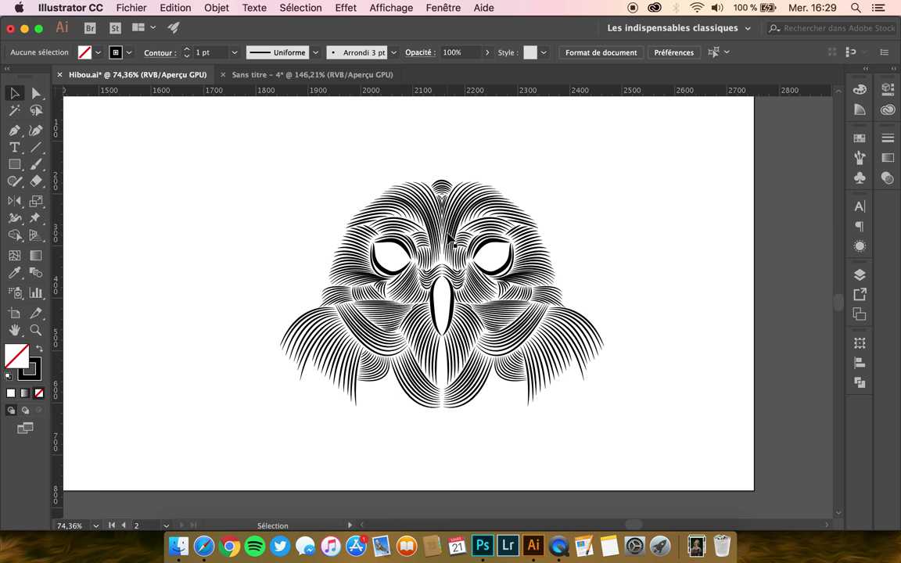
scroll(329, 205, "down", 1)
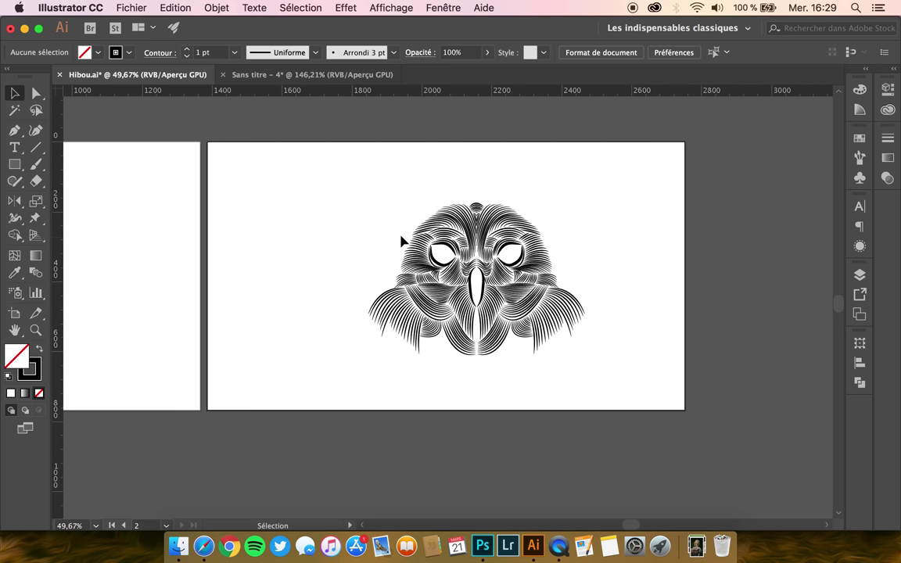
scroll(505, 252, "up", 1)
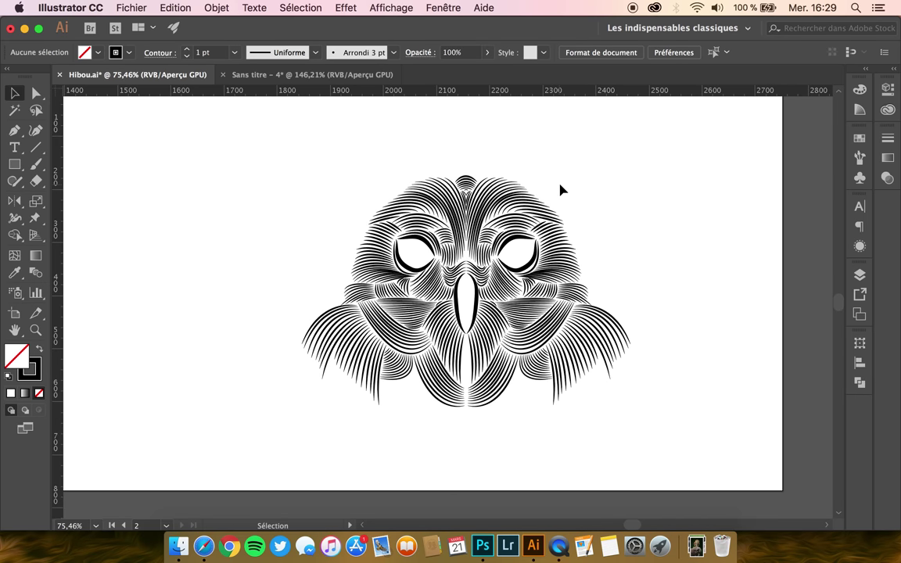
mouse_move(596, 163)
left_mouse_down()
mouse_move(499, 395)
mouse_move(510, 405)
left_mouse_up()
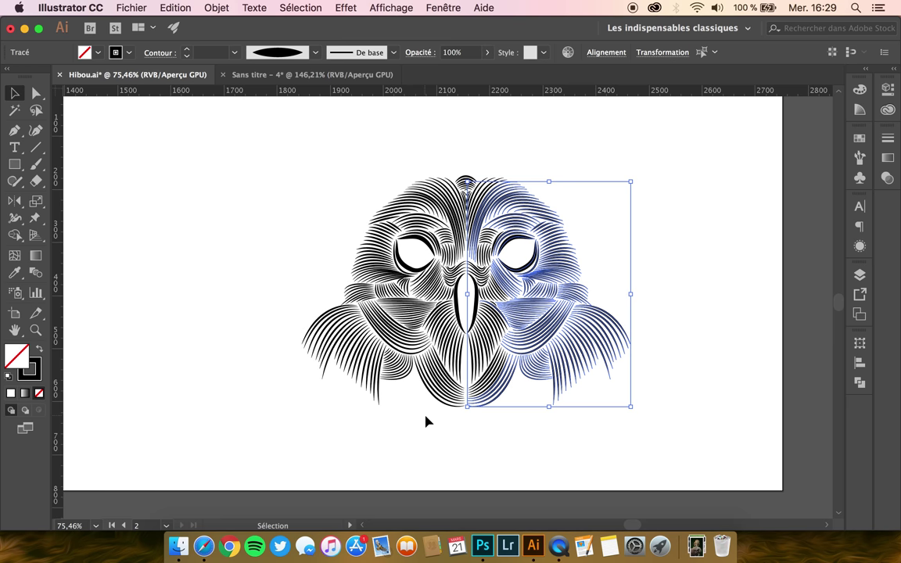
Delete the owl's right-half strokes and leftovers, undoing two accidental stroke changes.
key("Delete")
left_click_drag(508, 270, 478, 405)
key("Delete")
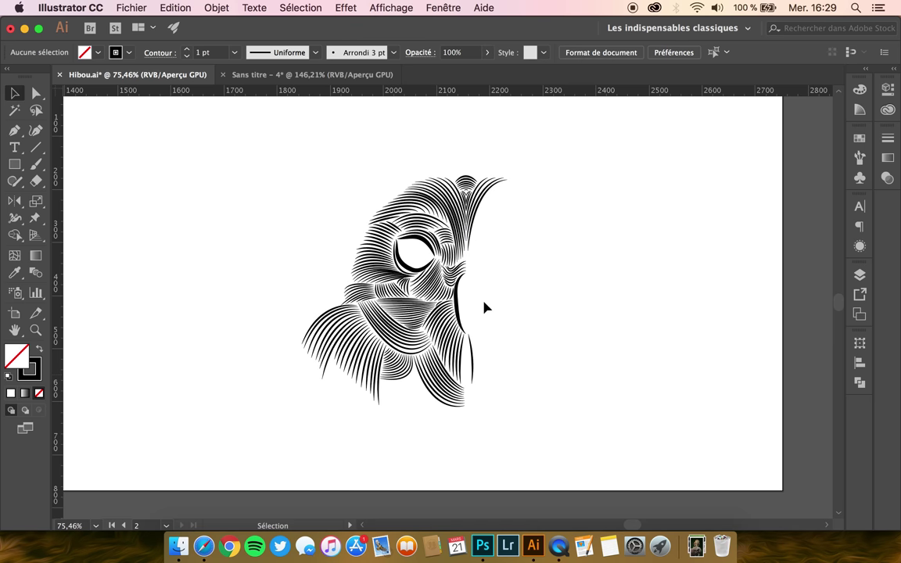
left_click(473, 361)
left_click(532, 202)
scroll(530, 202, "up", 5)
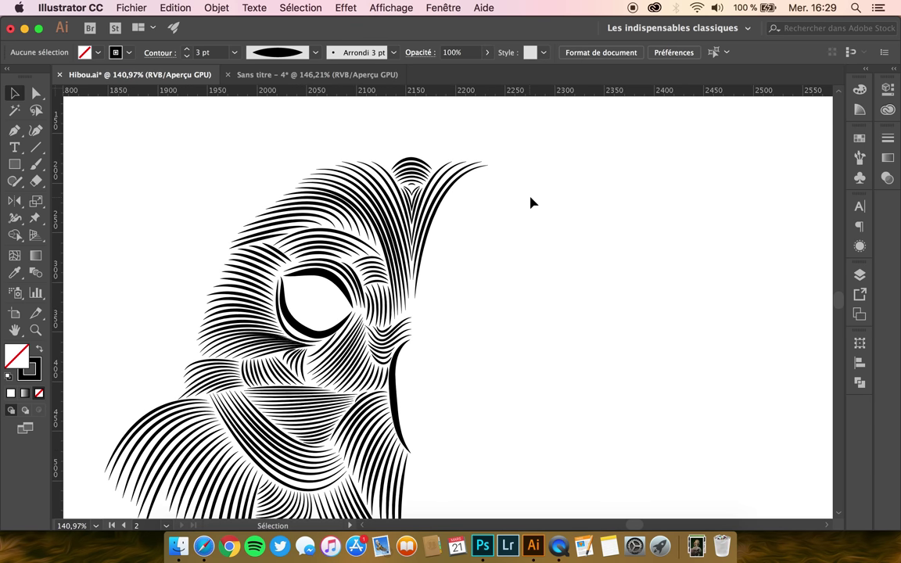
key("ctrl+z")
key("ctrl+z")
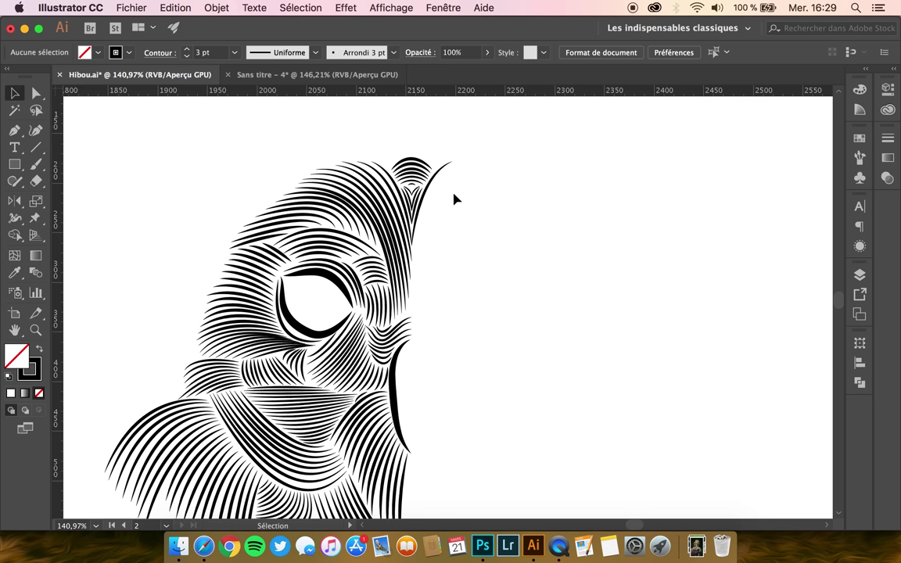
key("ctrl+z")
key("ctrl+z")
key("ctrl+z")
key("ctrl+z")
key("ctrl+z")
key("ctrl+z")
key("ctrl+z")
Copy the remaining left half of the owl and switch to the black Photoshop document.
scroll(423, 173, "down", 3)
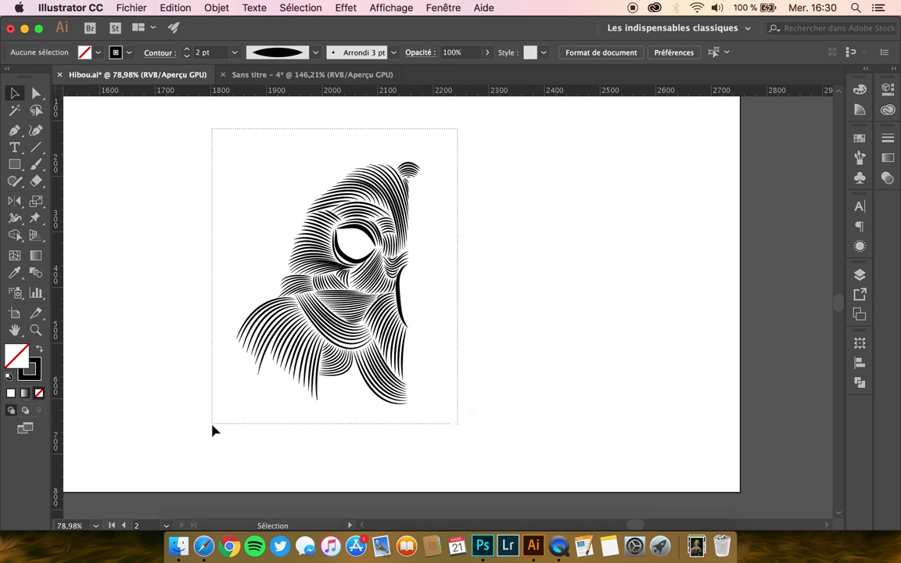
left_click_drag(299, 325, 207, 434)
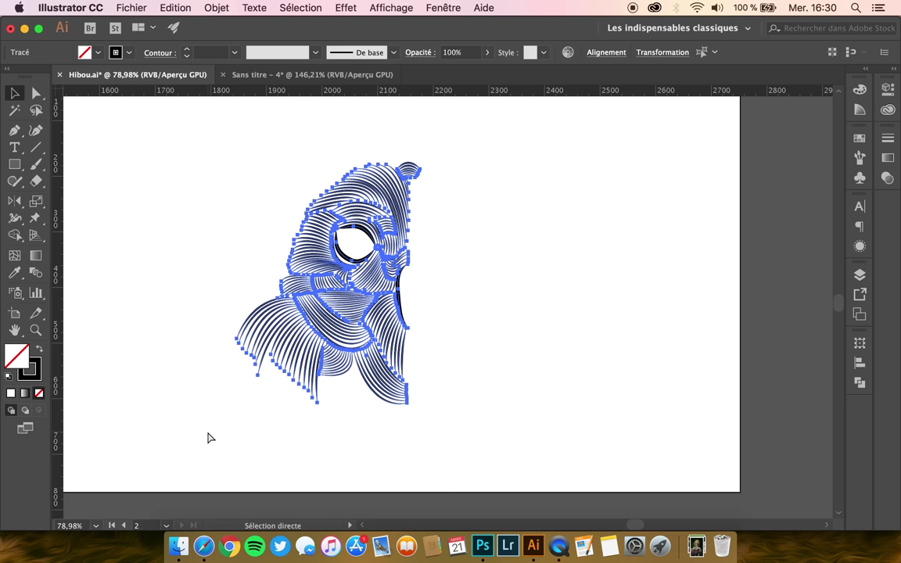
key("v")
left_click(211, 442)
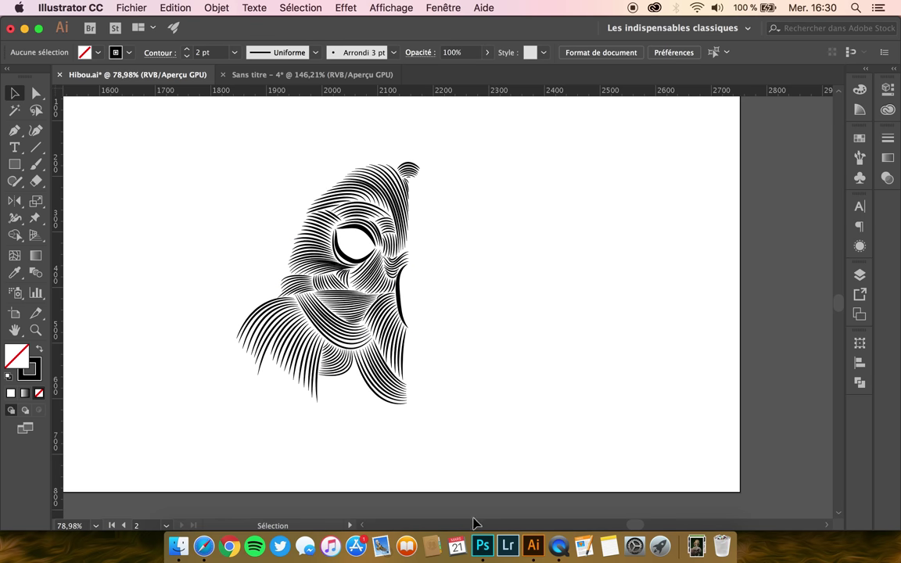
left_click(488, 553)
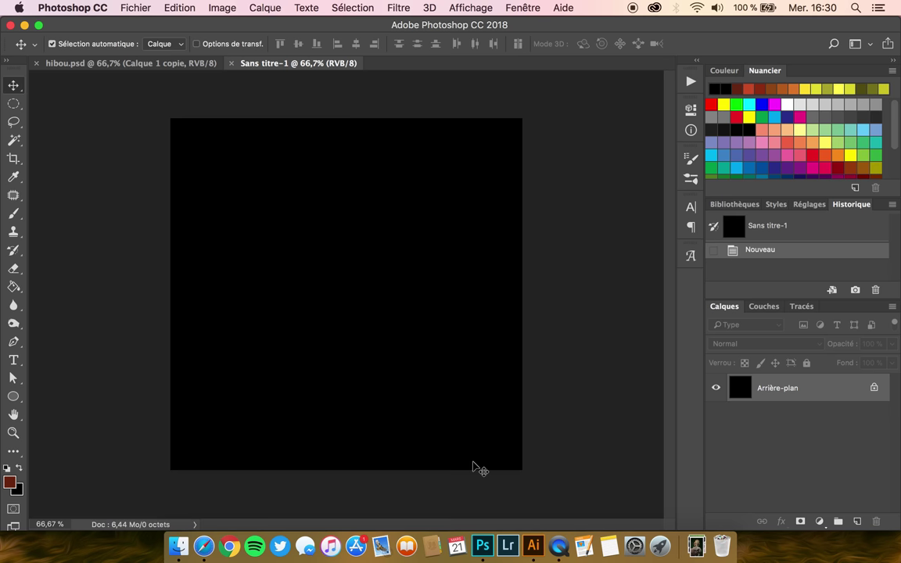
Paste the half owl as pixels onto the black document and add an Incrustation couleur style.
key("super+v")
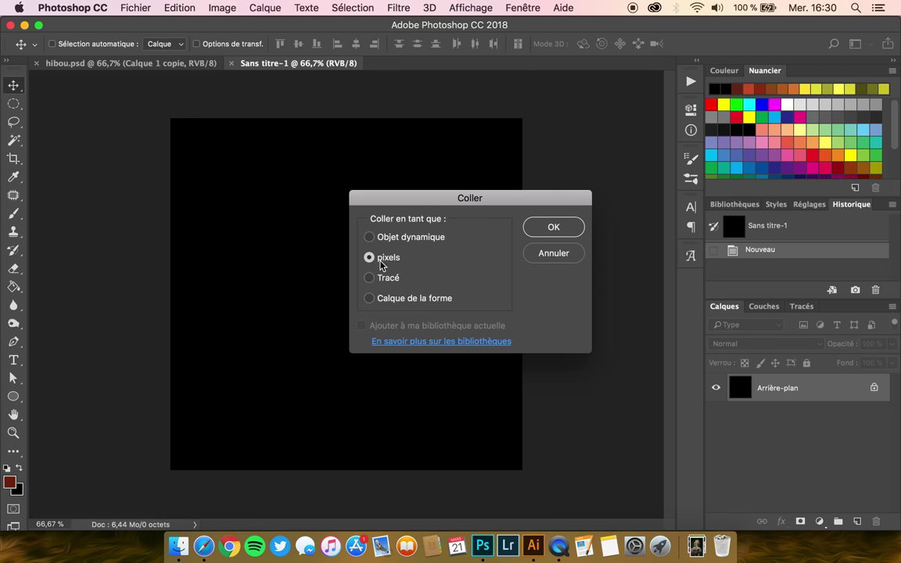
left_click(554, 228)
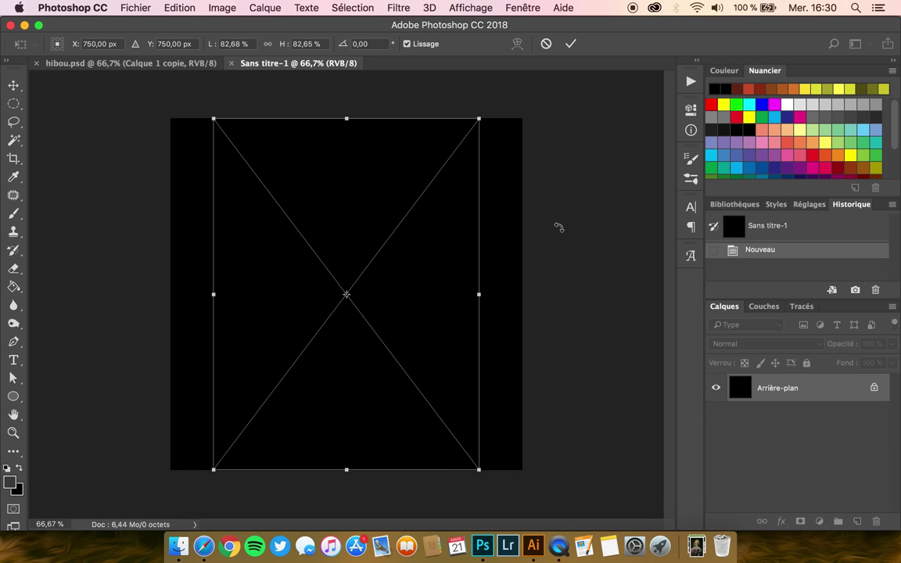
key("Return")
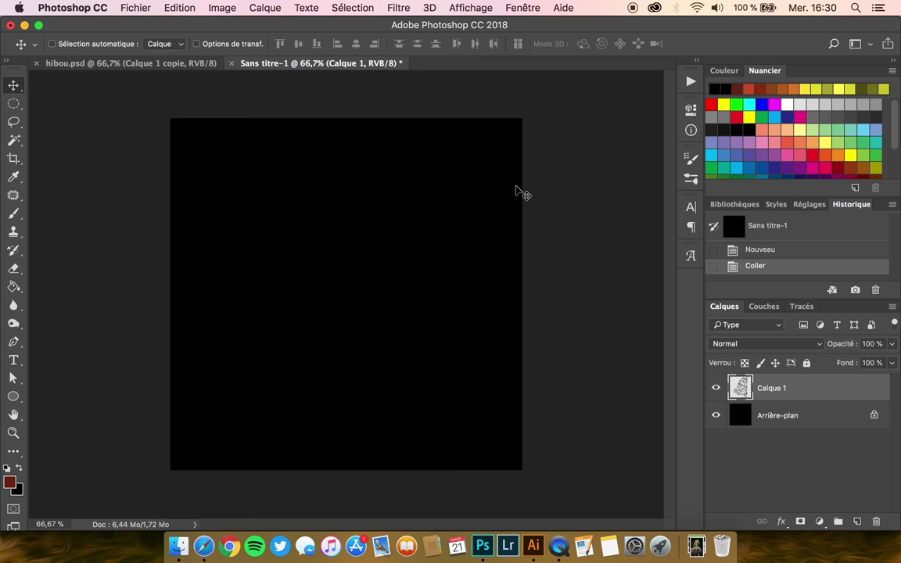
left_click(783, 522)
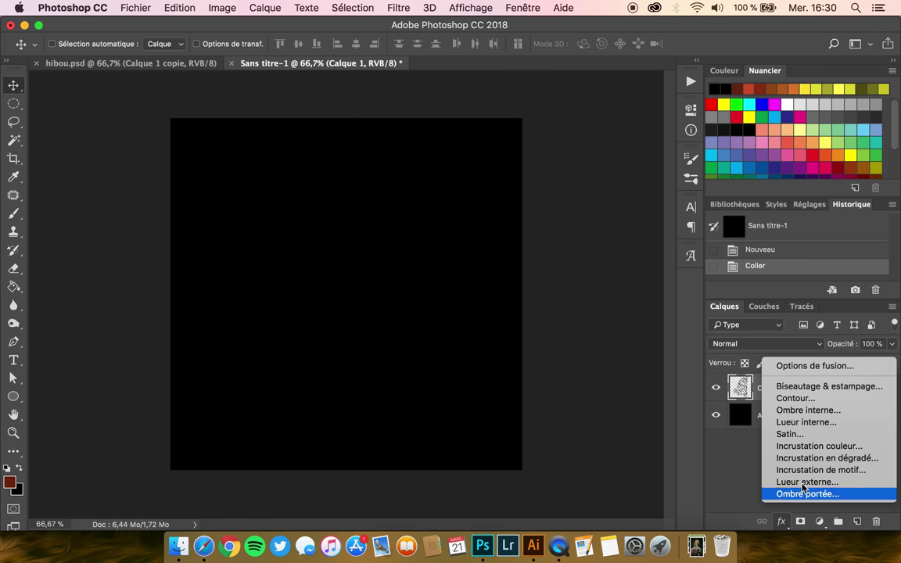
left_click(803, 447)
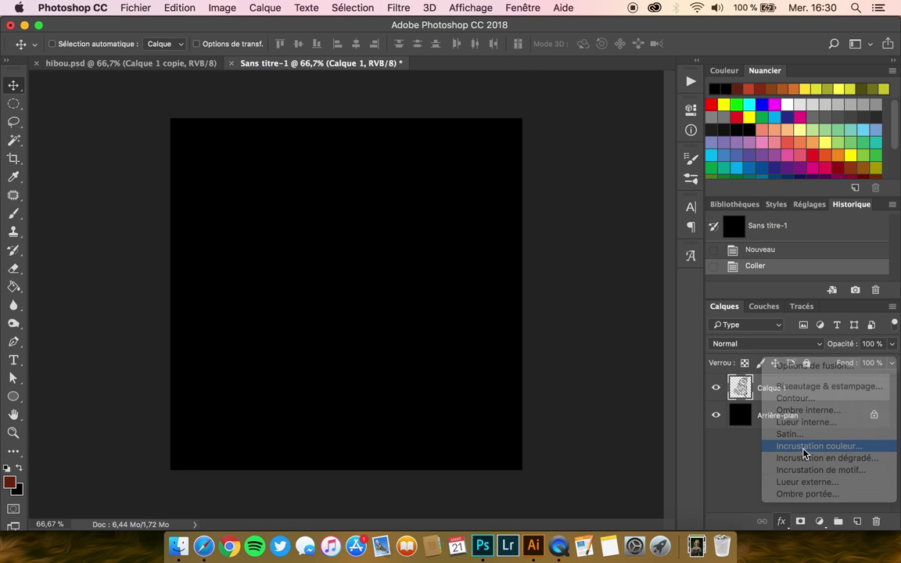
left_click_drag(341, 89, 641, 121)
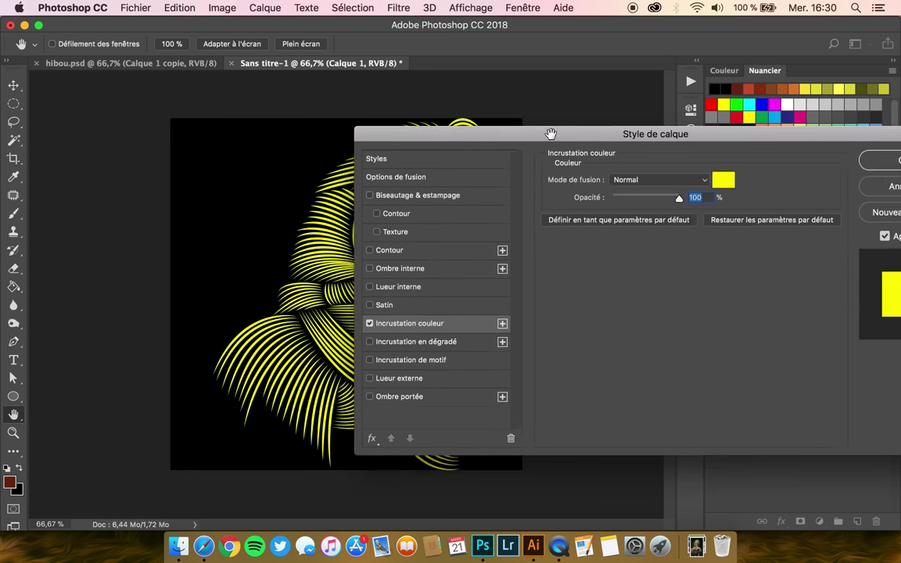
Apply a yellow fcf900 colour overlay, then rasterize the layer style into Calque 1.
left_click(816, 172)
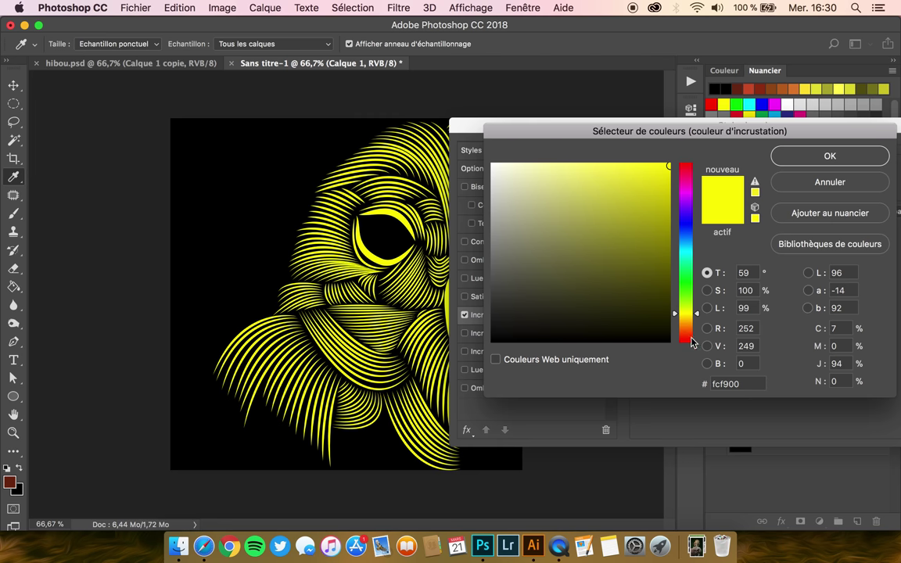
key("Return")
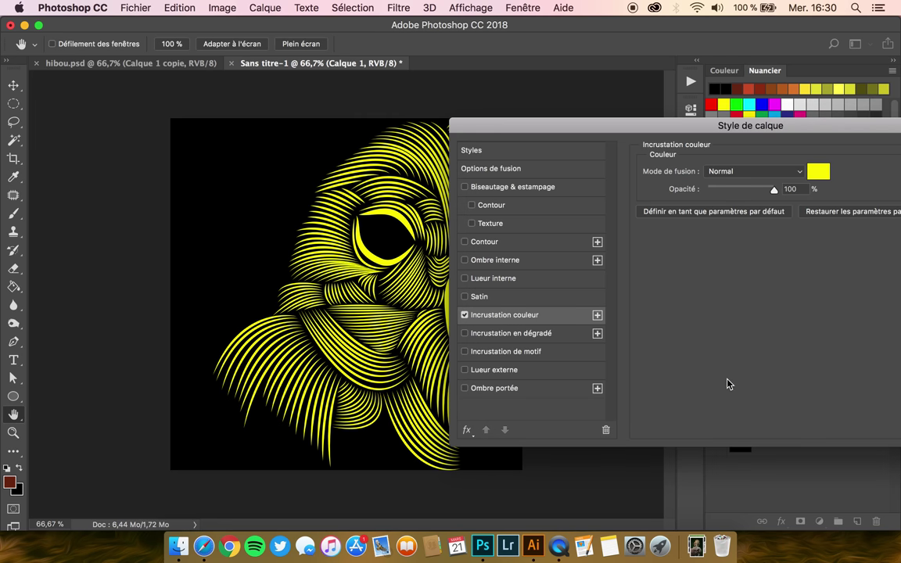
key("Return")
right_click(793, 389)
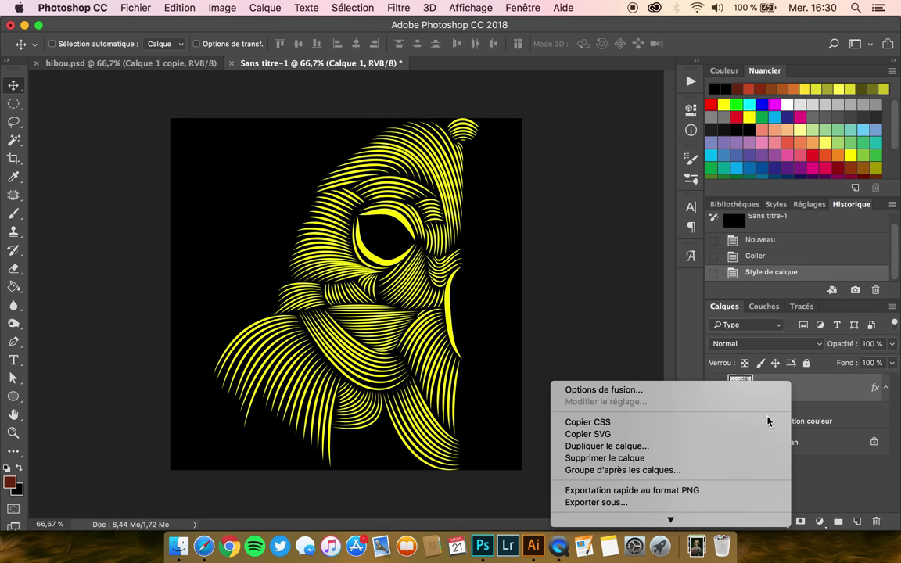
scroll(688, 196, "up", 2)
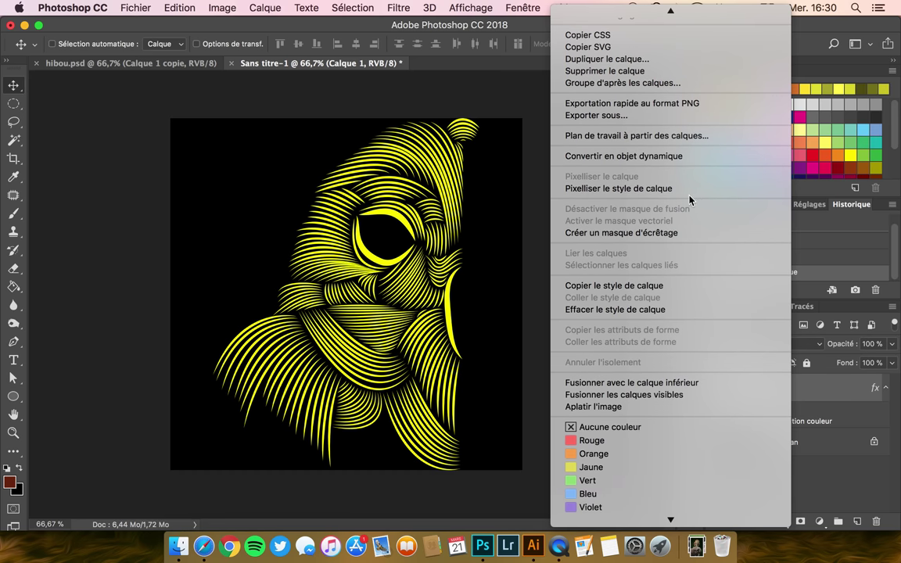
left_click(631, 189)
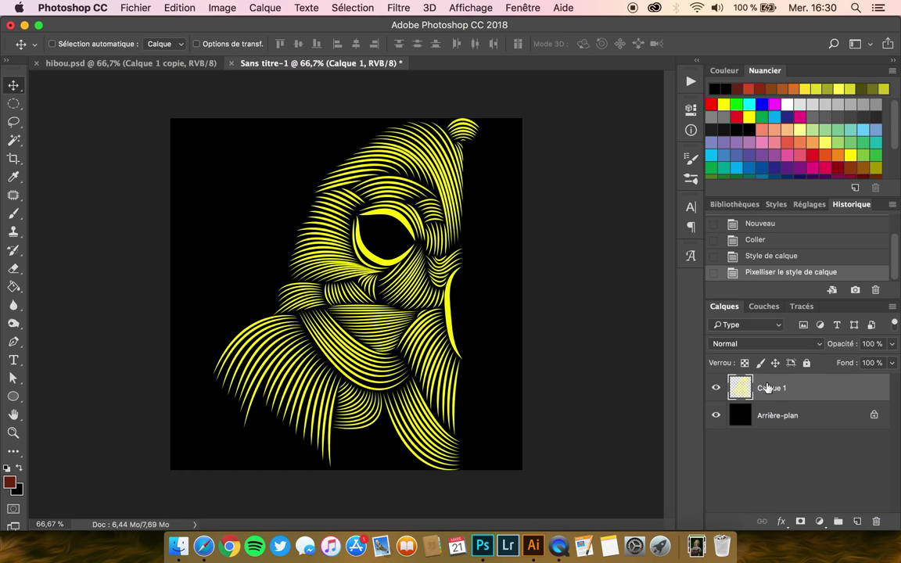
Scale the half owl down to about 65.67% and move it up-left on the canvas.
key("super+t")
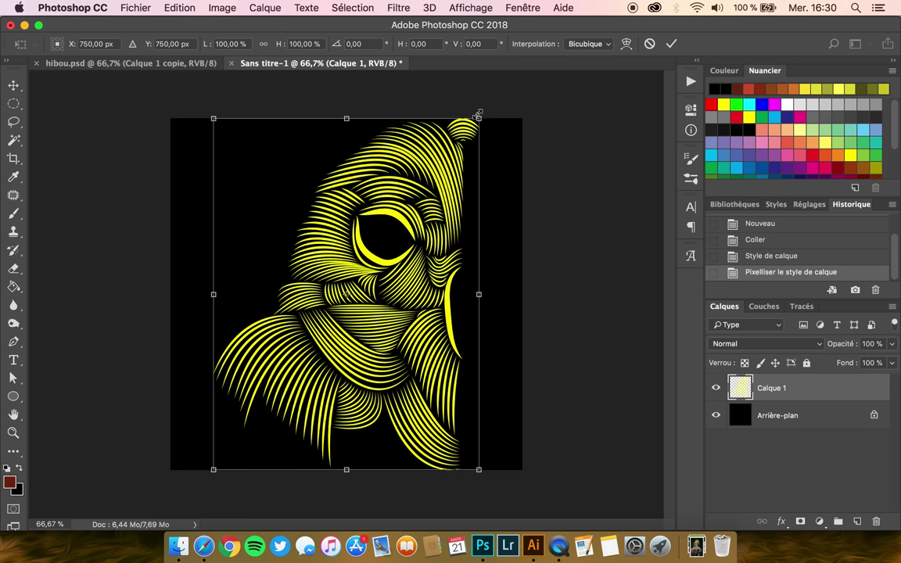
mouse_move(479, 118)
left_mouse_down()
mouse_move(385, 224)
mouse_move(387, 240)
left_mouse_up()
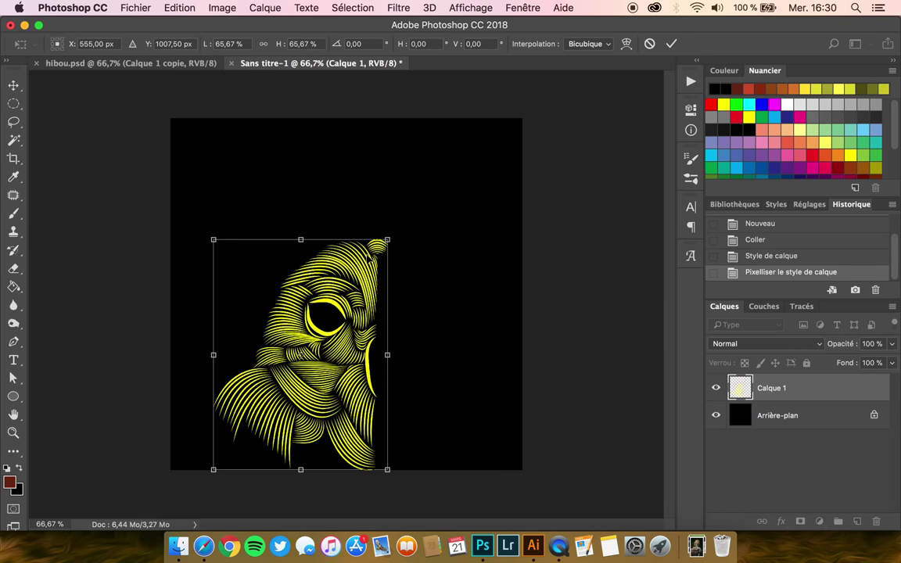
left_click_drag(373, 286, 338, 218)
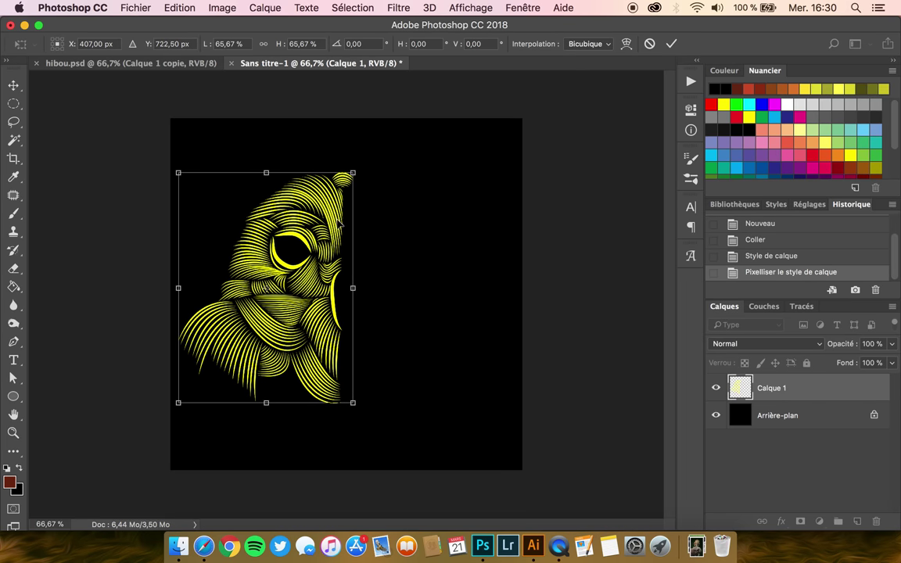
left_click_drag(340, 223, 342, 225)
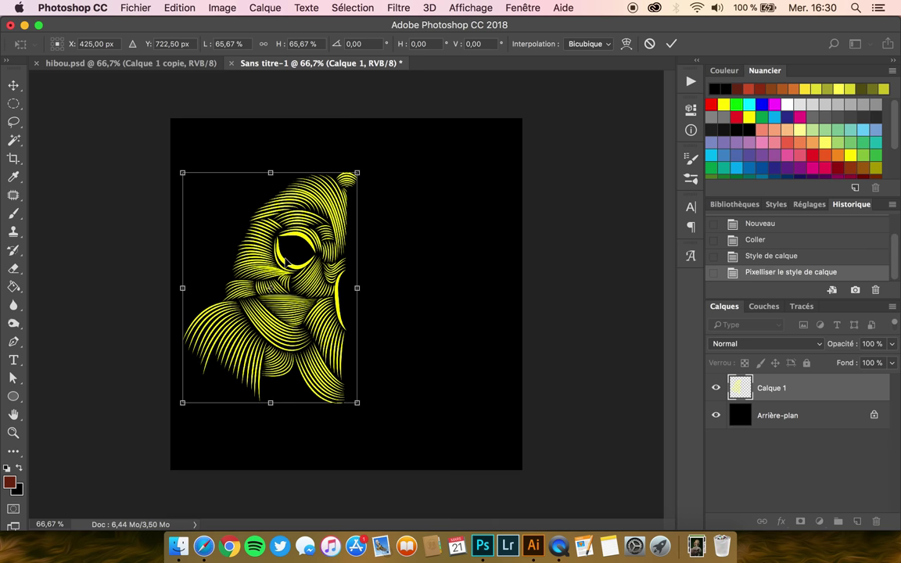
key("Return")
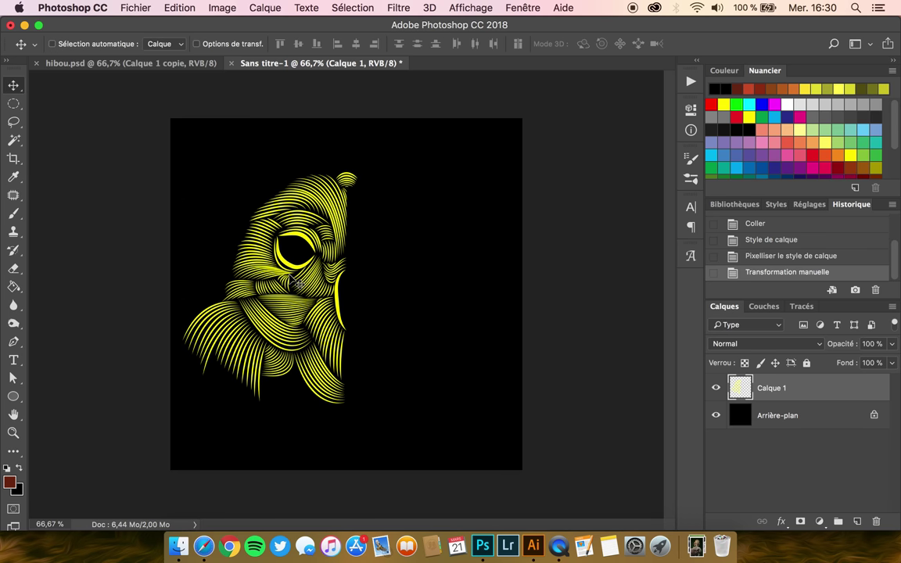
scroll(296, 282, "up", 1)
scroll(296, 282, "up", 2)
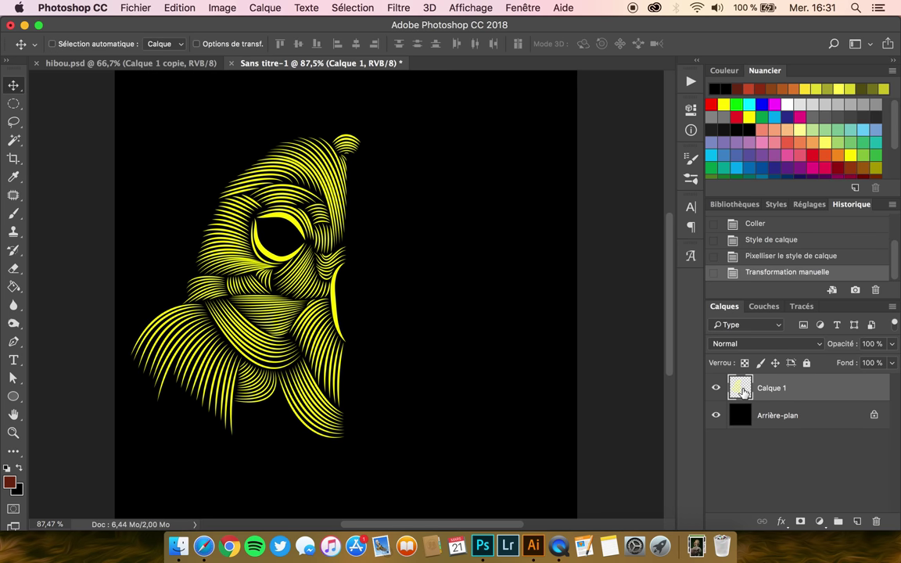
Load the half owl's pixels as a selection and add a matching layer mask to Calque 1.
key("super")
left_click(740, 391, "super")
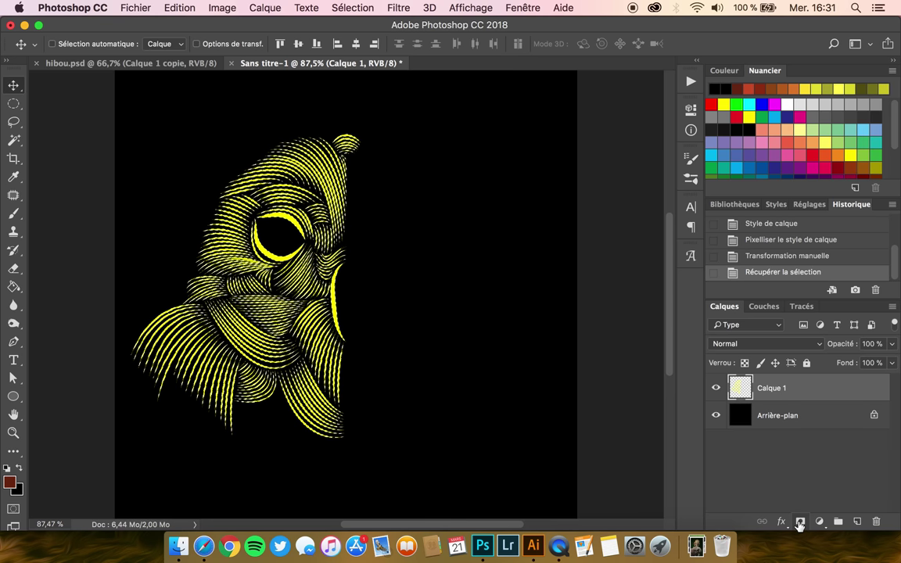
left_click(800, 522)
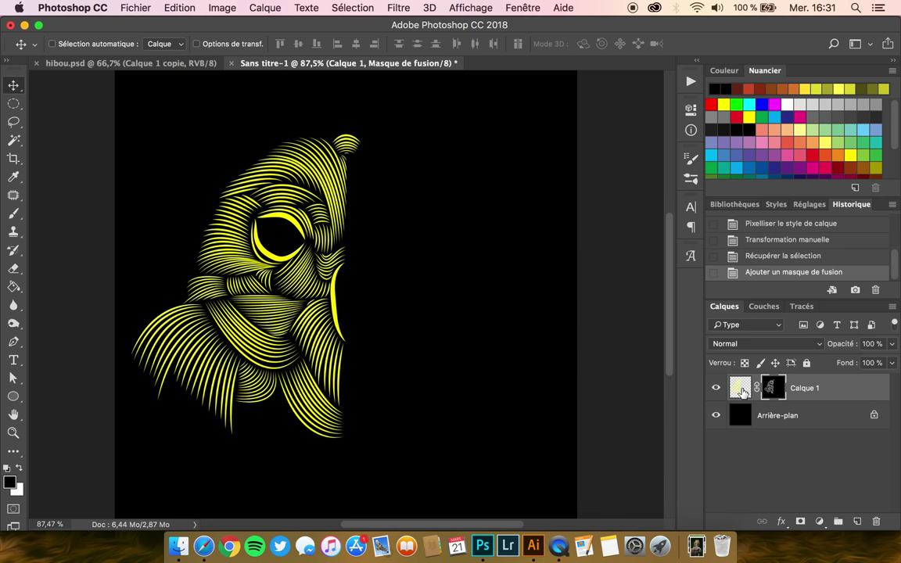
left_click(741, 388)
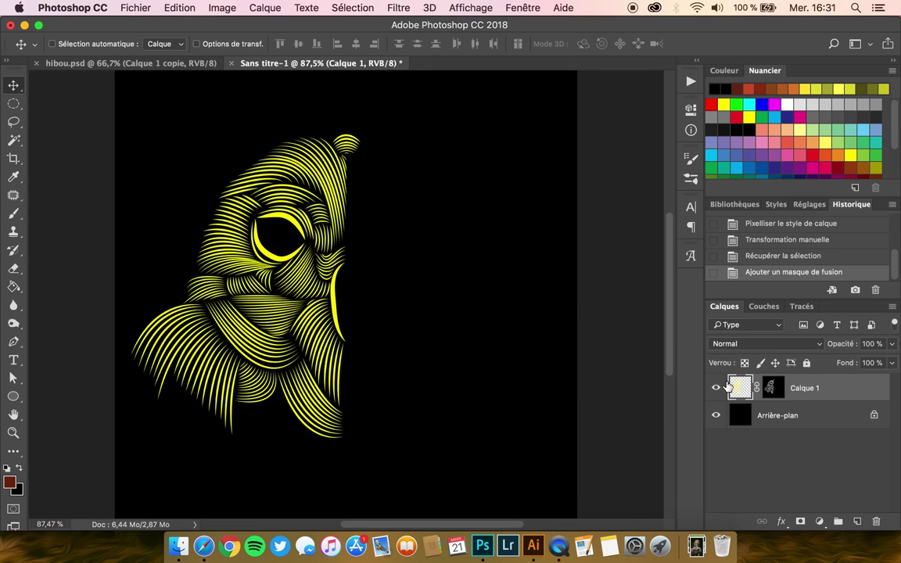
left_click(11, 217)
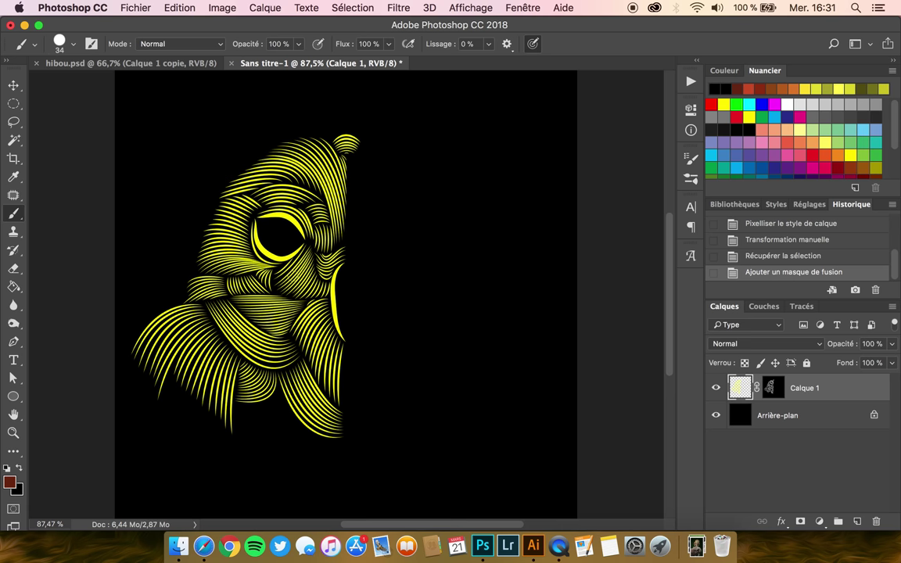
Sample the owl's yellow and darken the foreground colour to olive 727104.
scroll(235, 356, "up", 1)
scroll(234, 356, "left", 2)
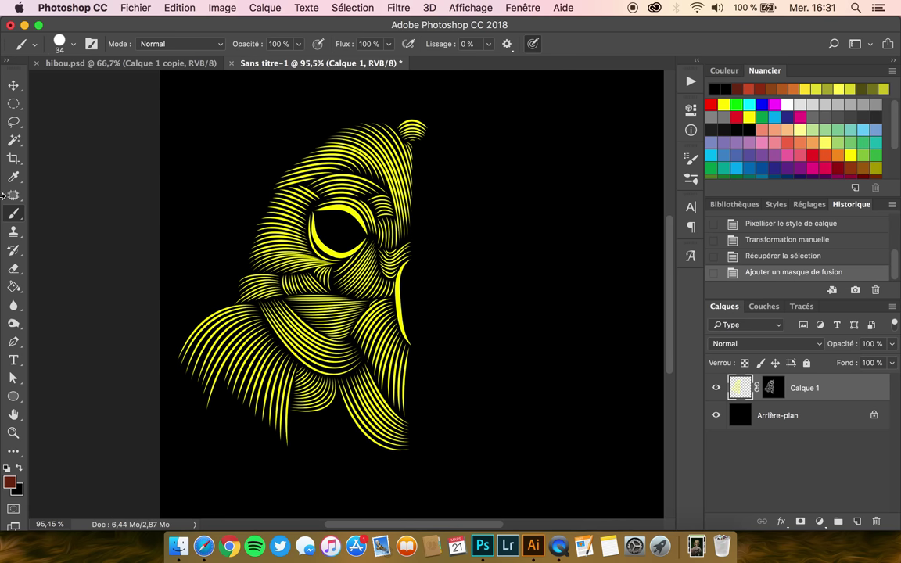
left_click(12, 180)
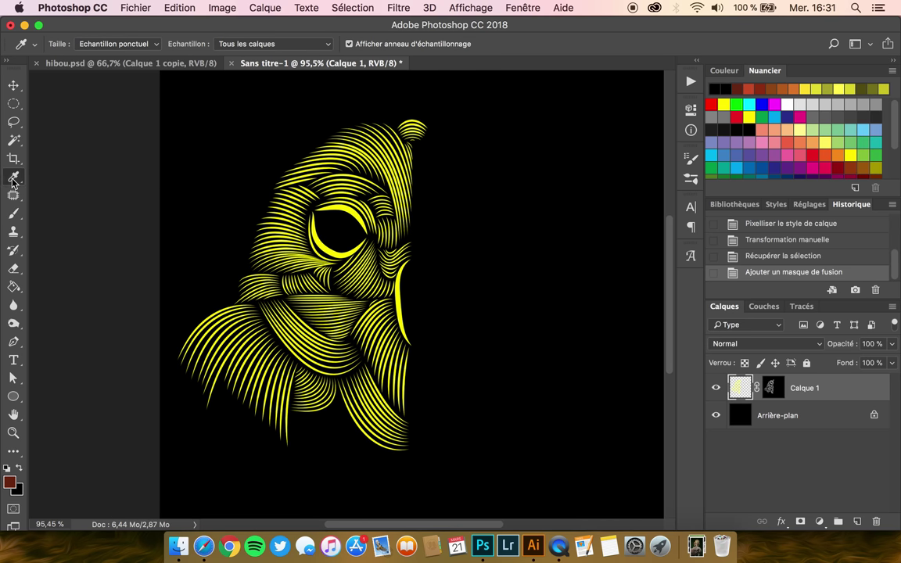
left_click(345, 208)
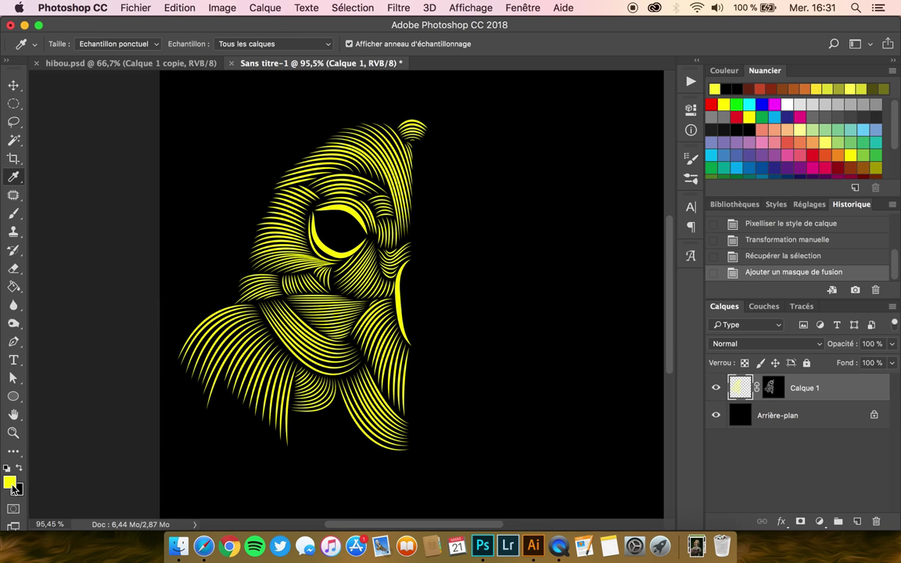
left_click(12, 486)
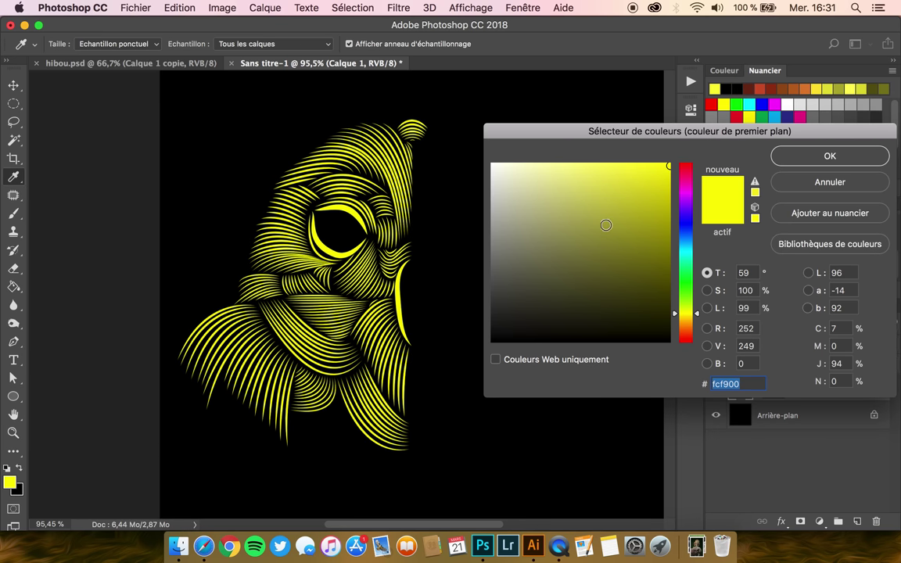
mouse_move(668, 207)
left_mouse_down()
mouse_move(657, 192)
mouse_move(664, 261)
left_mouse_up()
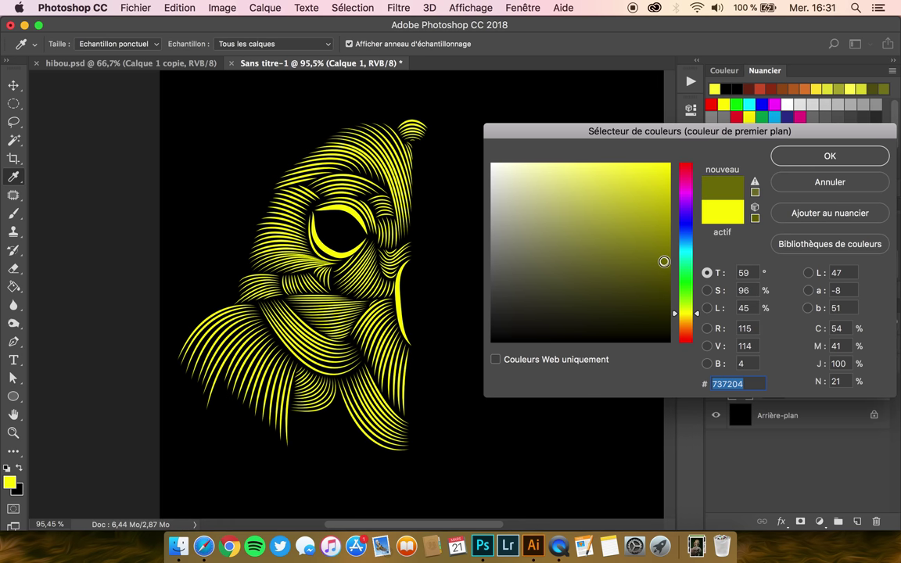
left_click(804, 158)
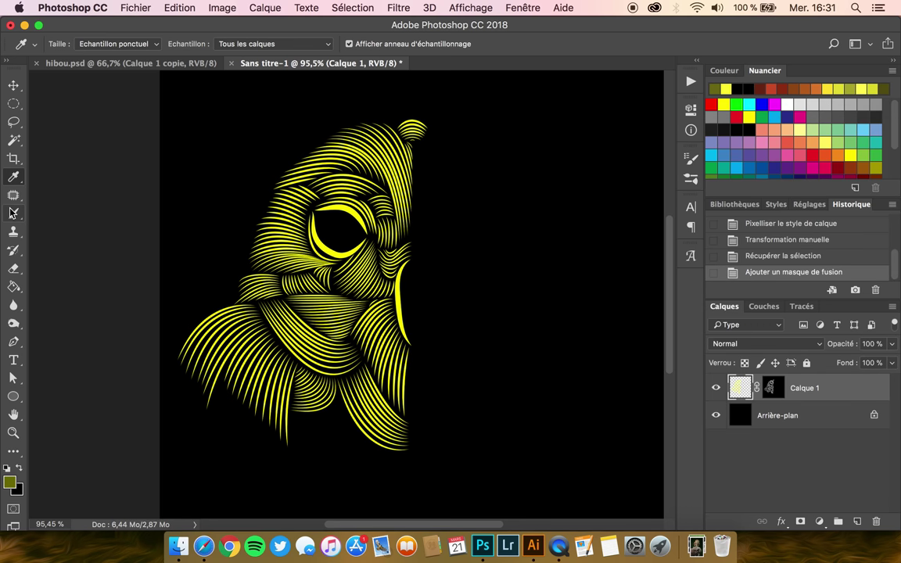
Choose the Arrondi flou soft round brush at 34 px with 0% hardness.
left_click(12, 213)
left_click(59, 41)
left_click(76, 196)
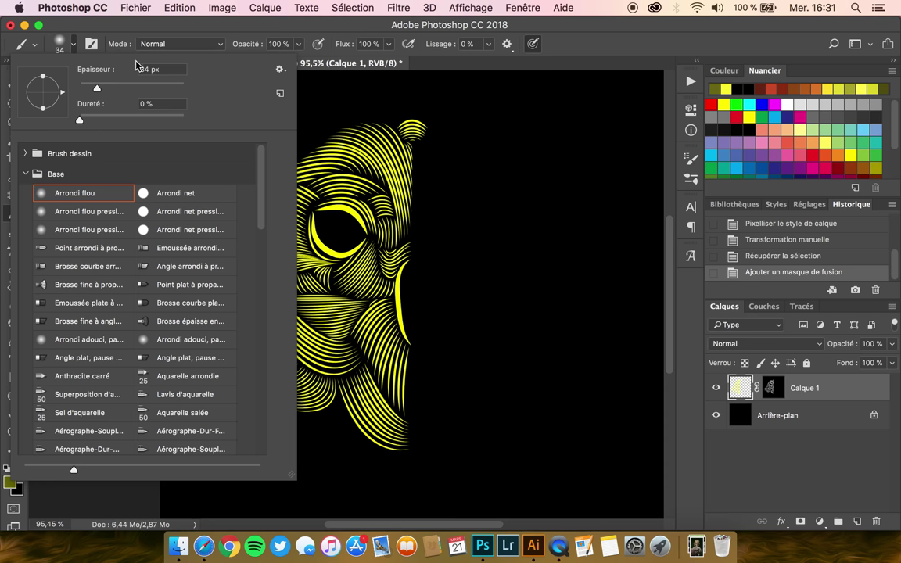
Enlarge the brush to 267 px and shade the lower-left and upper-left feathers darker olive.
left_click(157, 31)
left_click_drag(239, 346, 328, 345)
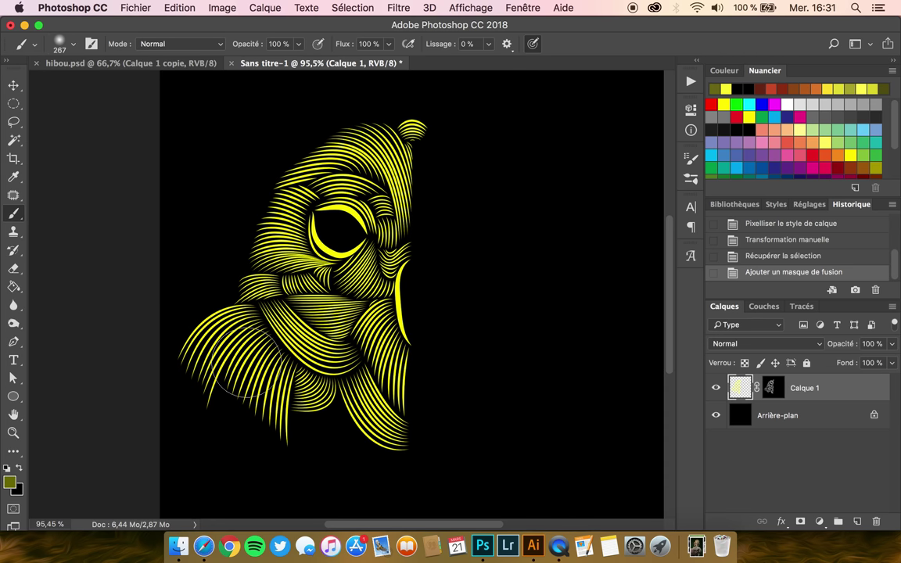
mouse_move(177, 342)
left_mouse_down()
mouse_move(176, 328)
mouse_move(216, 407)
mouse_move(177, 322)
mouse_move(282, 442)
mouse_move(372, 476)
mouse_move(401, 464)
mouse_move(384, 423)
left_mouse_up()
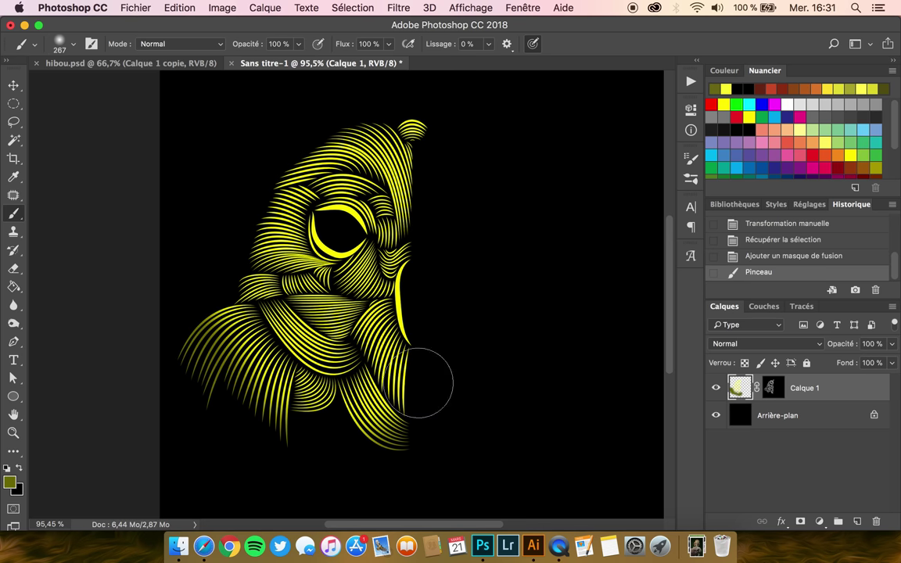
left_click_drag(243, 202, 231, 187)
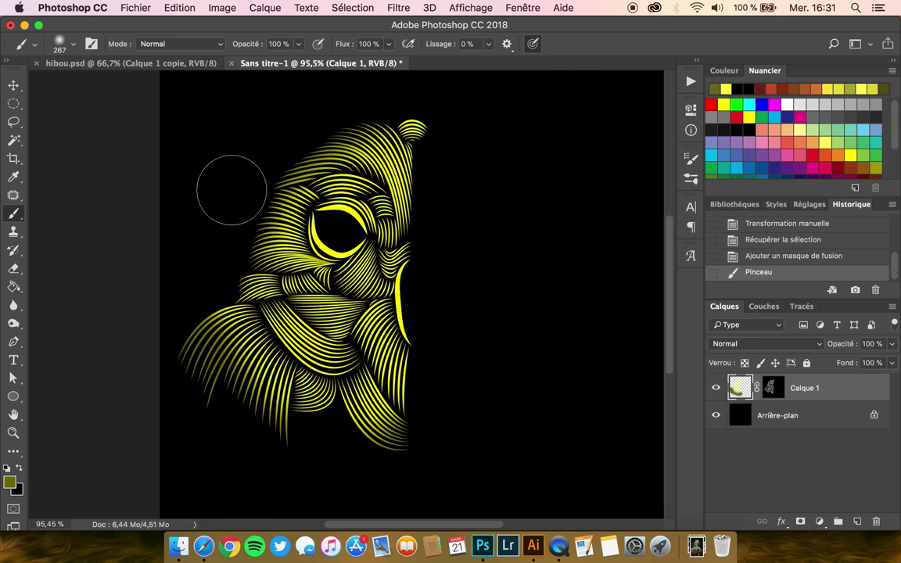
Change the painting colour to a slightly brighter yellow-olive.
left_click(10, 484)
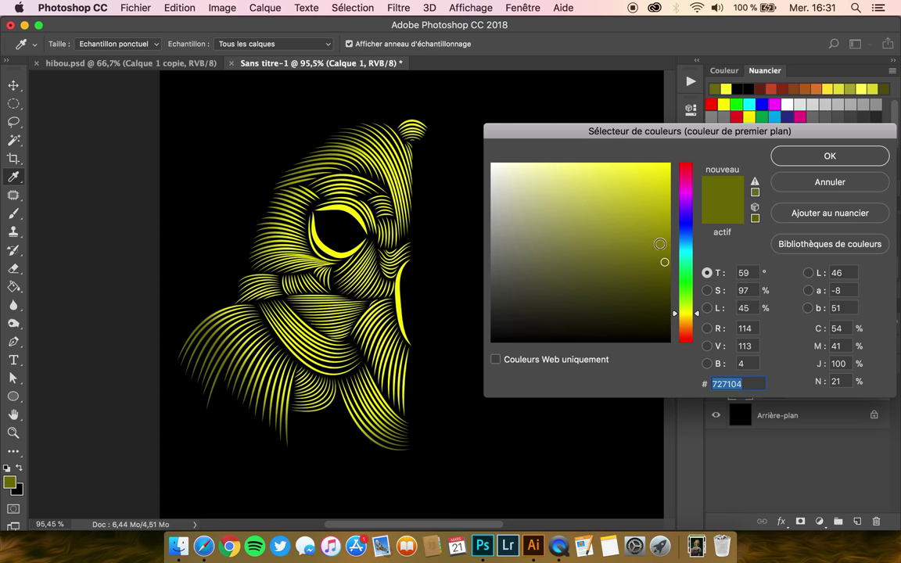
left_click(656, 230)
left_click_drag(656, 227, 655, 225)
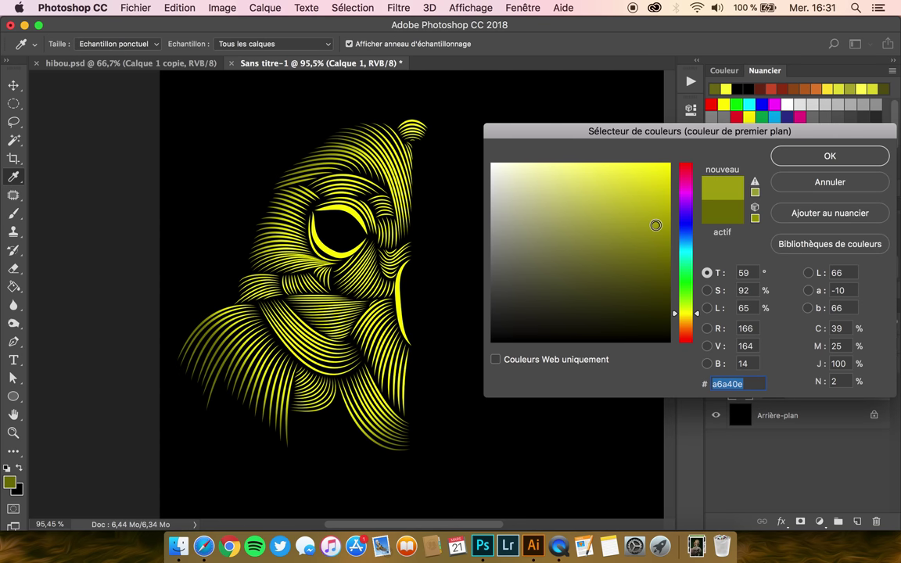
key("Return")
With a smaller brush, brighten the lower-left feathers and the top of the head, then shrink the brush further.
key("b")
left_click_drag(328, 278, 266, 284)
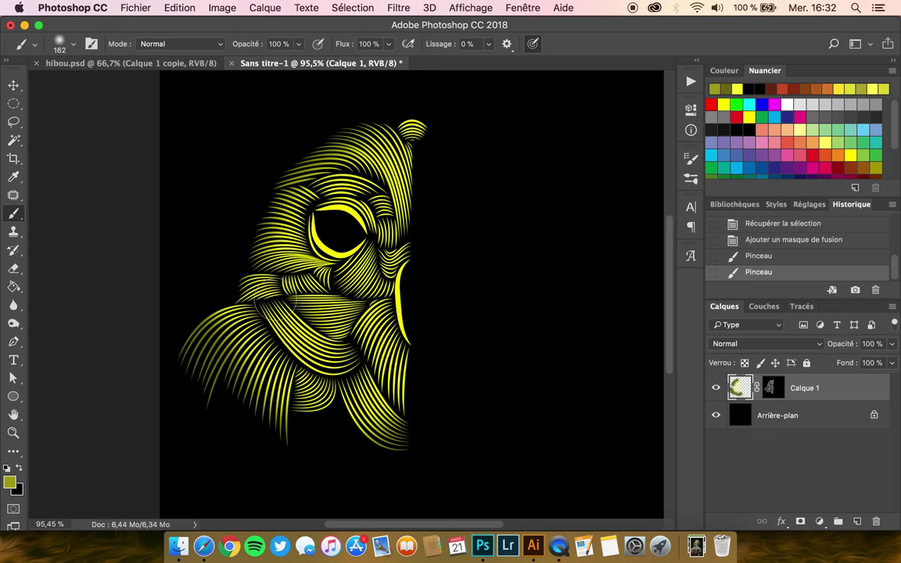
left_click_drag(221, 332, 244, 348)
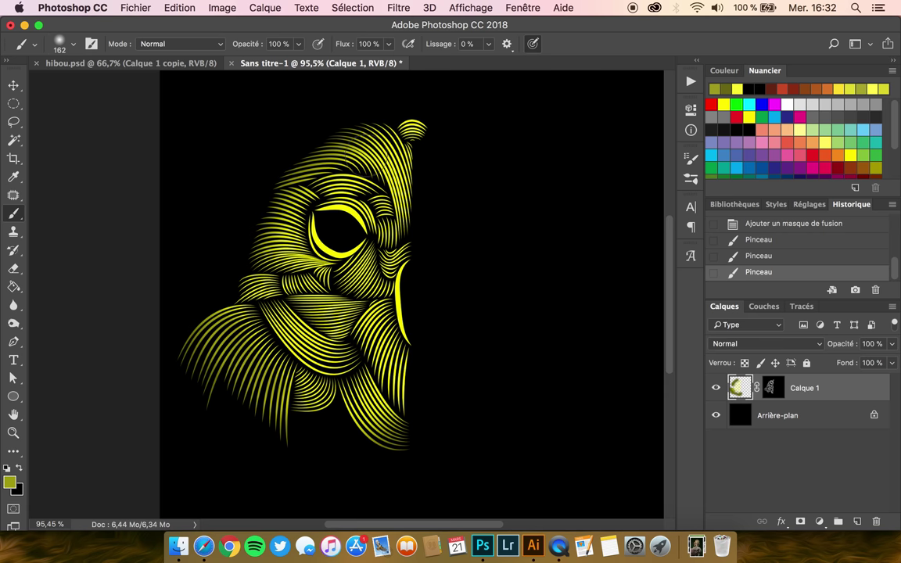
left_click_drag(333, 145, 309, 156)
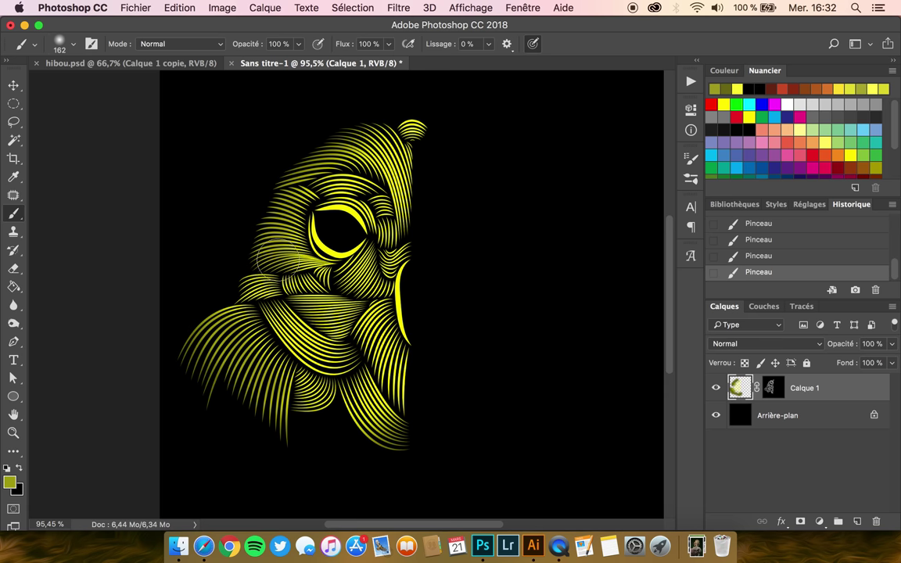
scroll(340, 297, "up", 3)
mouse_move(338, 327)
left_mouse_down()
mouse_move(307, 325)
mouse_move(319, 340)
mouse_move(309, 314)
left_mouse_up()
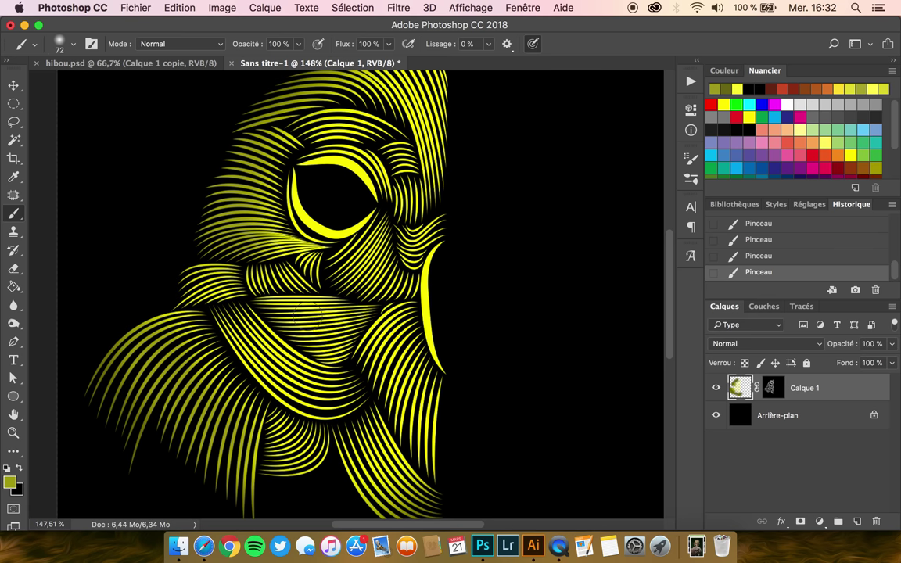
Undo the heavy middle-strand strokes and set the brush to 85 px at 43% opacity.
left_click_drag(274, 270, 315, 320)
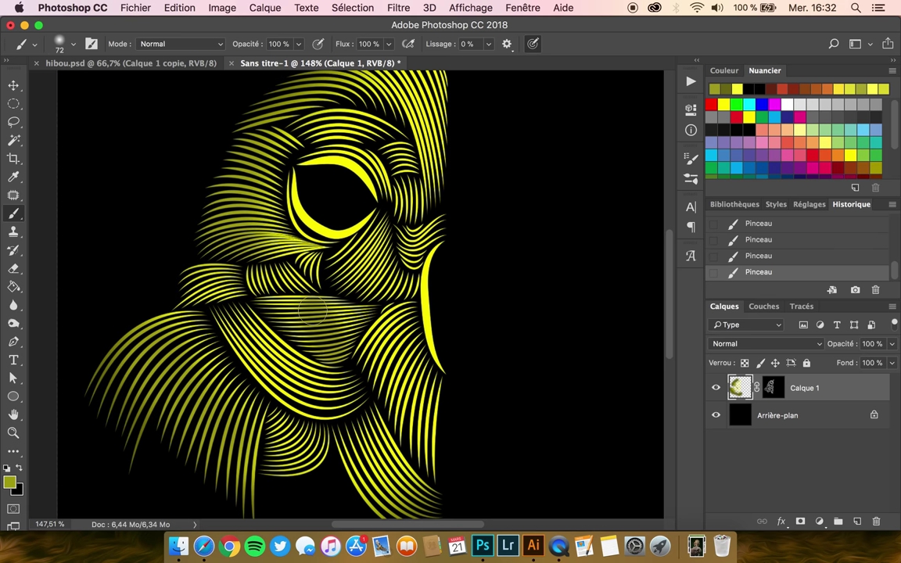
key("ctrl+z")
scroll(304, 319, "up", 3)
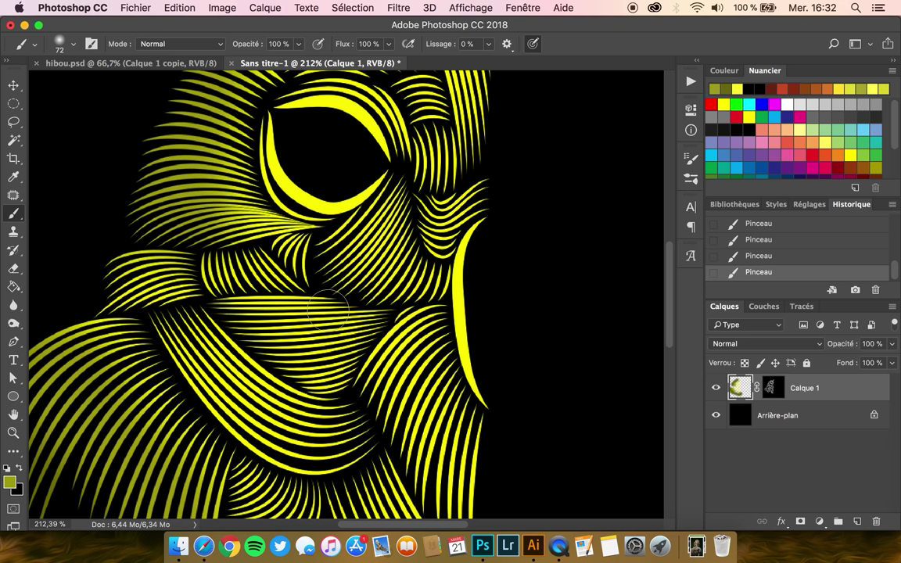
left_click_drag(329, 310, 350, 308)
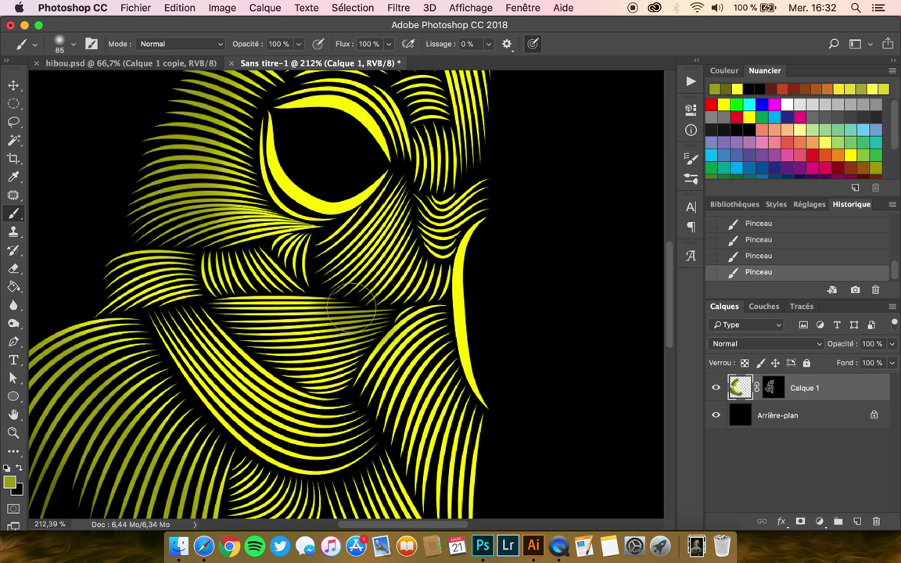
key("ctrl+z")
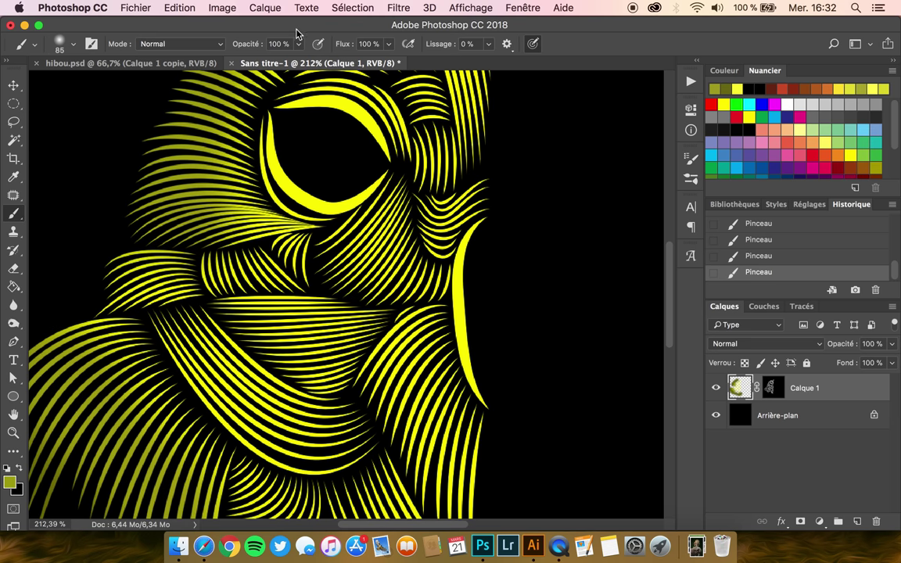
left_click(297, 44)
left_click(261, 63)
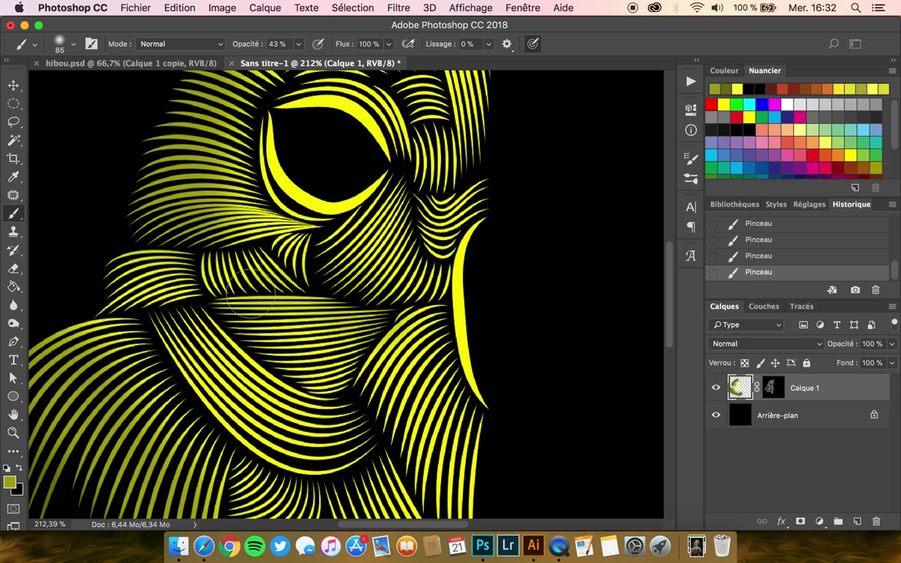
Softly darken the strands across the cheek, toward the lower right, beside the beak and near the eye.
left_click_drag(350, 389, 276, 372)
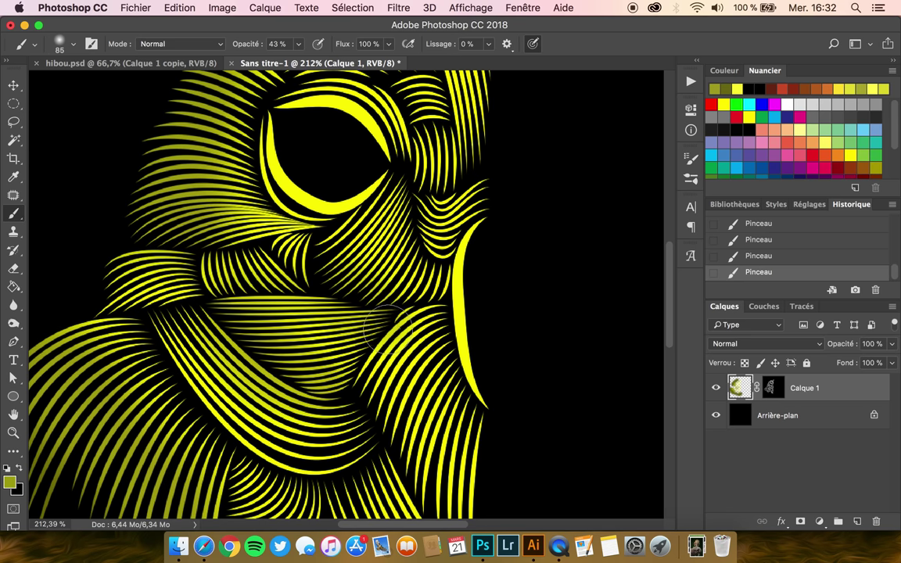
left_click_drag(387, 327, 419, 470)
scroll(423, 480, "down", 1)
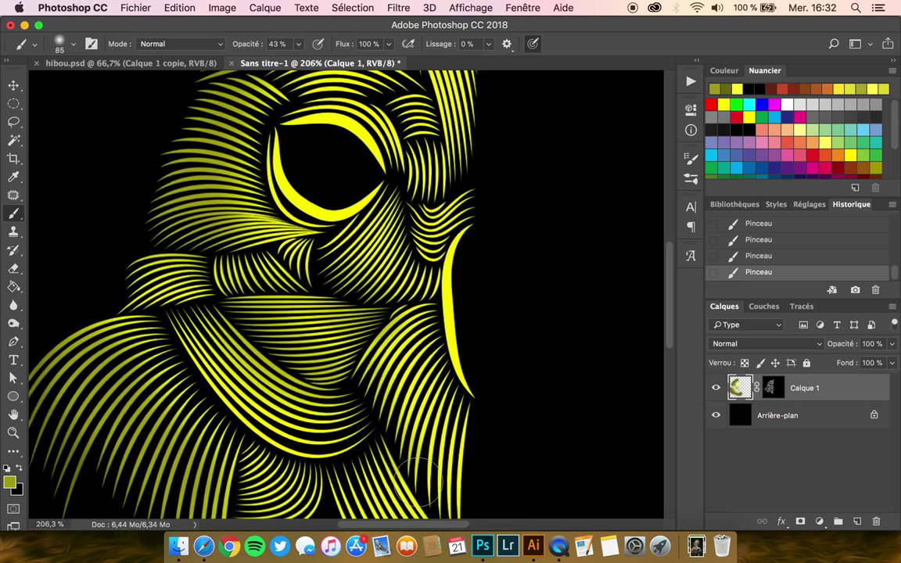
scroll(419, 479, "down", 2)
left_click_drag(425, 319, 413, 316)
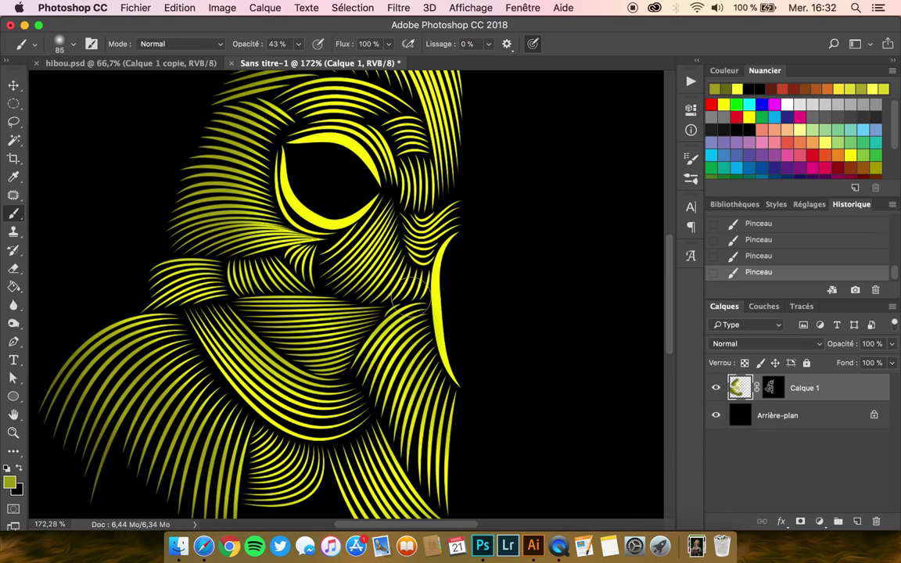
left_click_drag(387, 227, 380, 266)
scroll(328, 313, "down", 3)
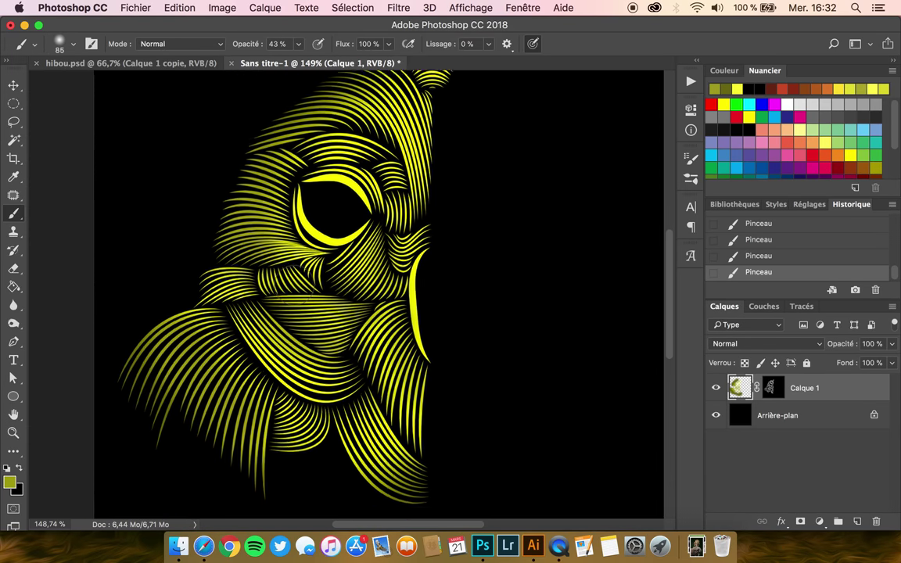
Paint a faint fffd36 yellow highlight onto the feathers with a 132 px brush.
left_click(10, 482)
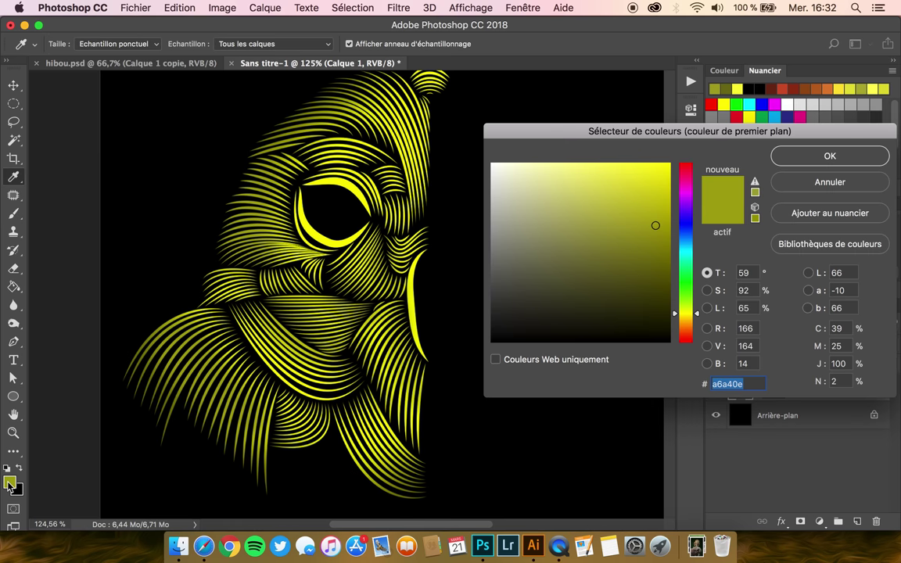
left_click_drag(654, 176, 633, 161)
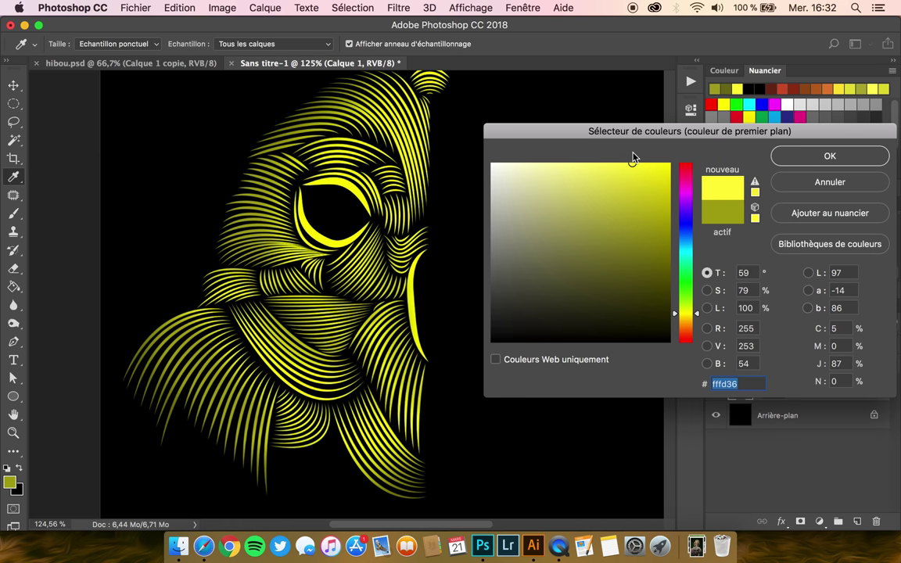
key("Return")
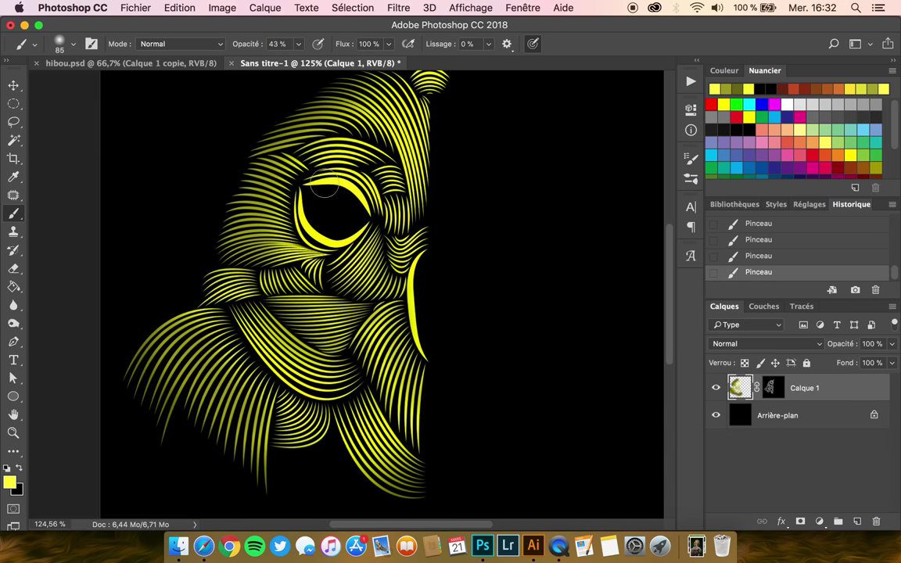
left_click_drag(367, 164, 391, 155)
left_click_drag(383, 262, 321, 312)
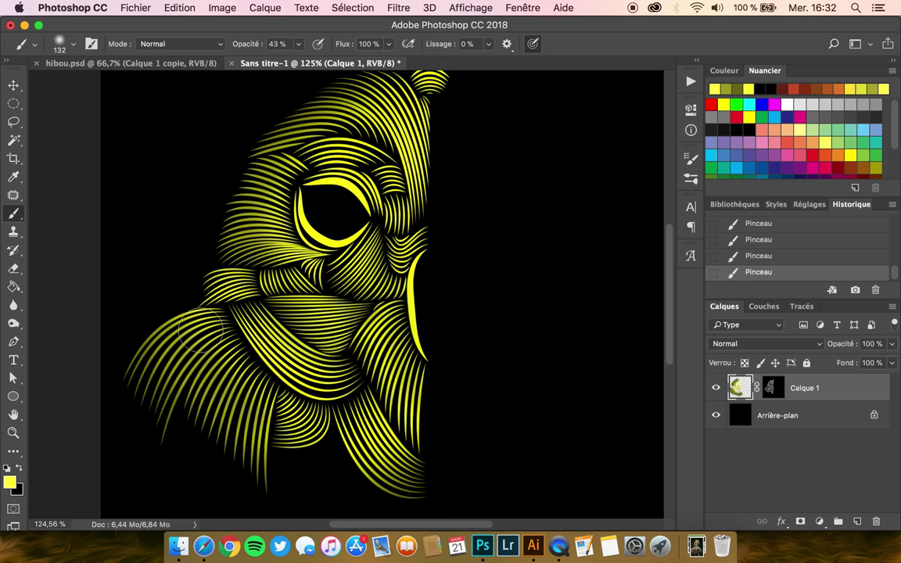
Set the painting colour to pale yellow fffd75.
left_click(13, 485)
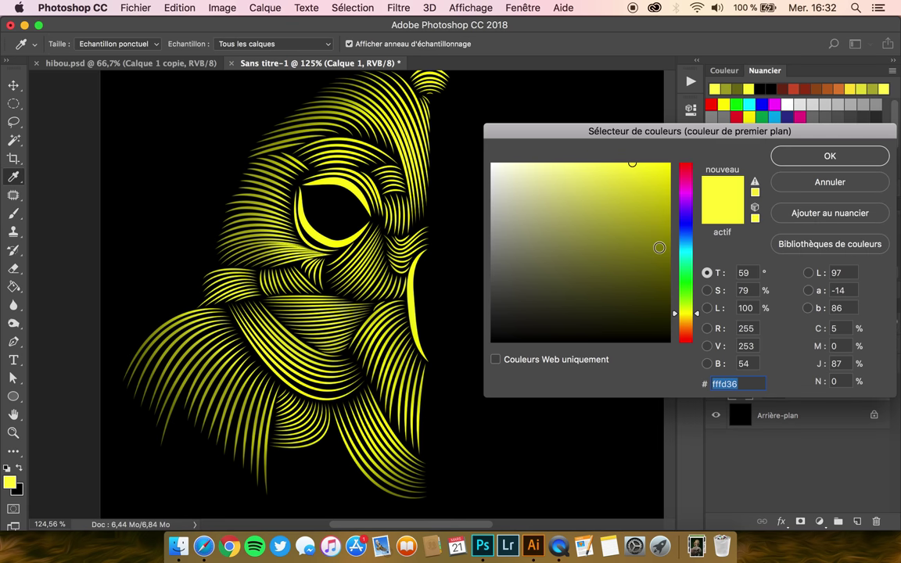
left_click(635, 234)
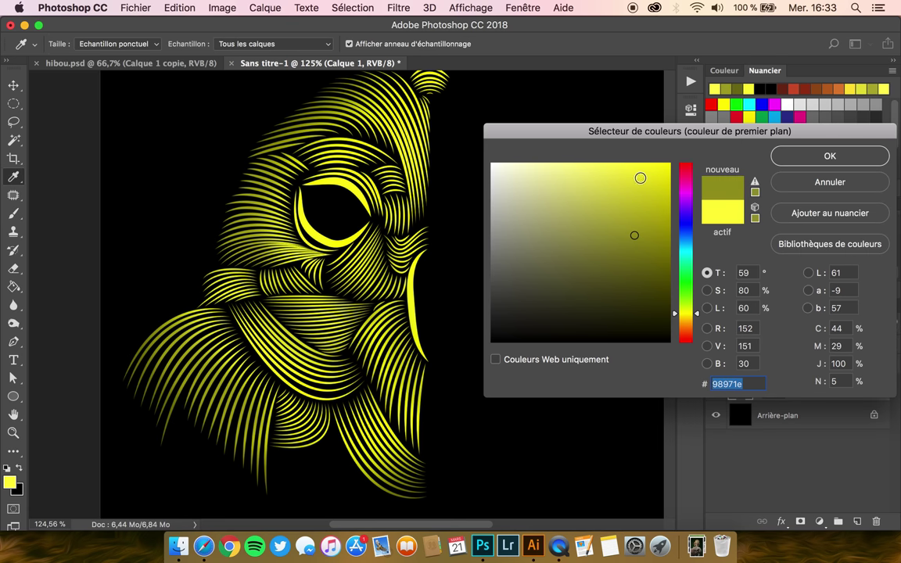
key("Return")
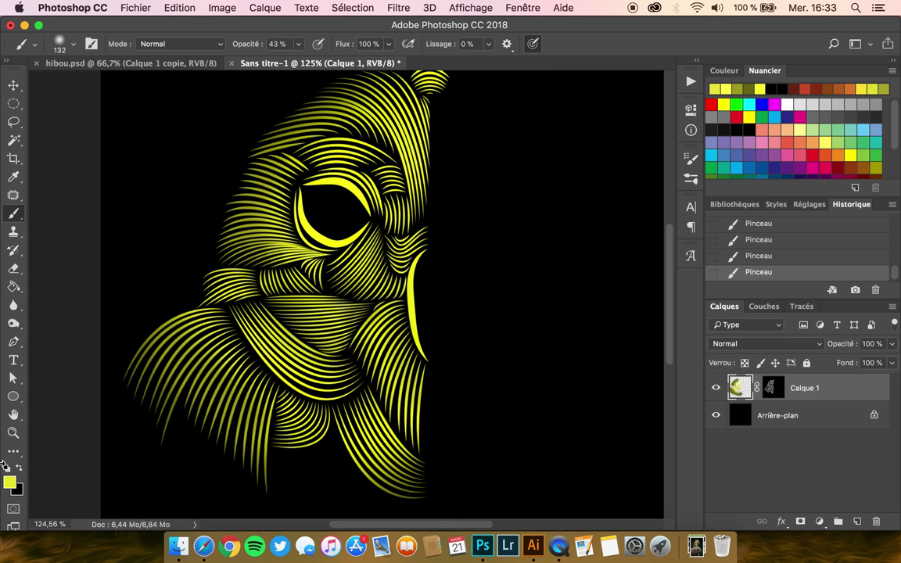
left_click(11, 482)
left_click(597, 169)
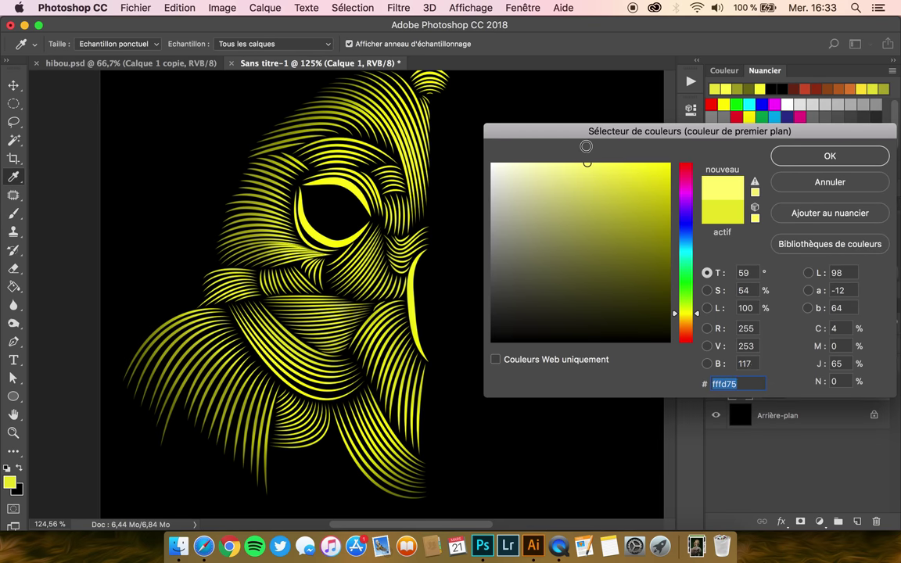
key("Return")
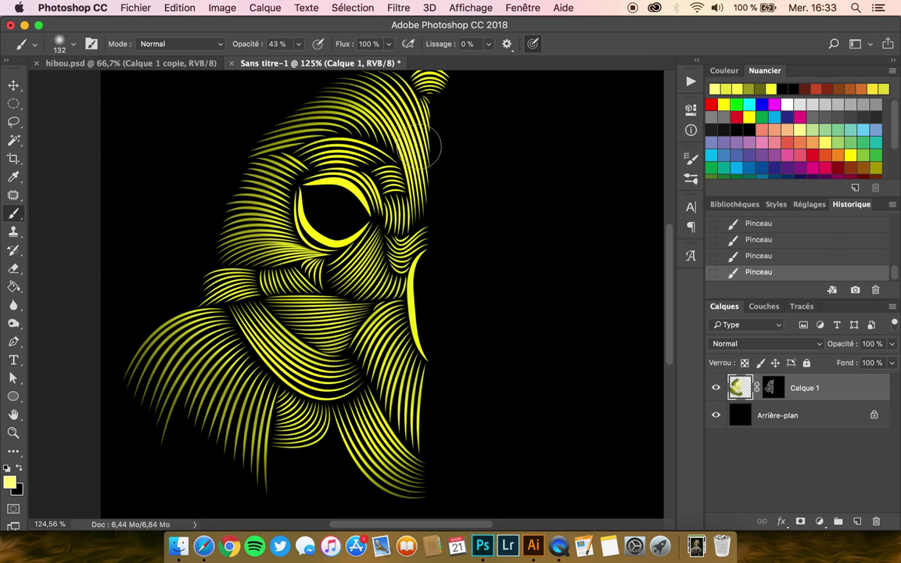
scroll(322, 196, "up", 5)
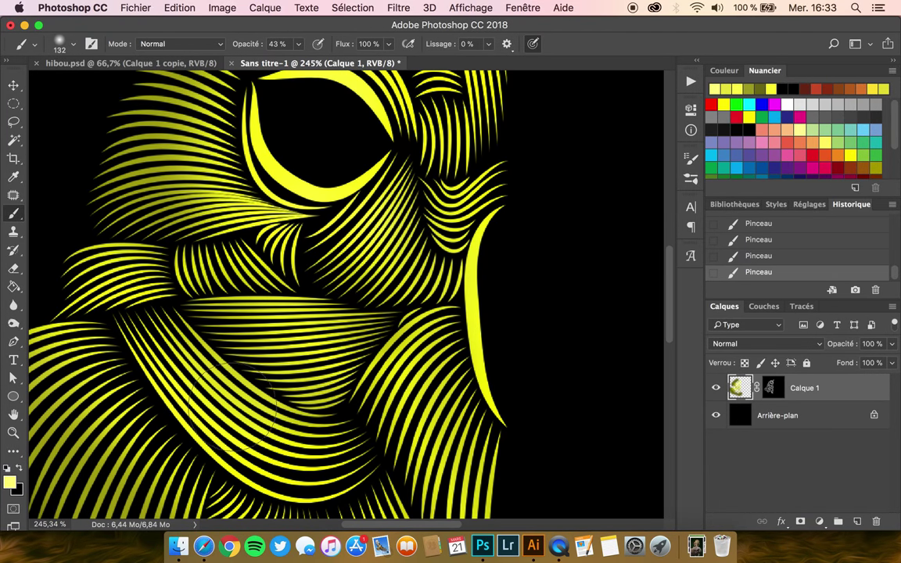
Try saturated yellow fffc00, then settle on olive a3a11f as the painting colour.
left_click(9, 482)
left_click_drag(642, 166, 670, 164)
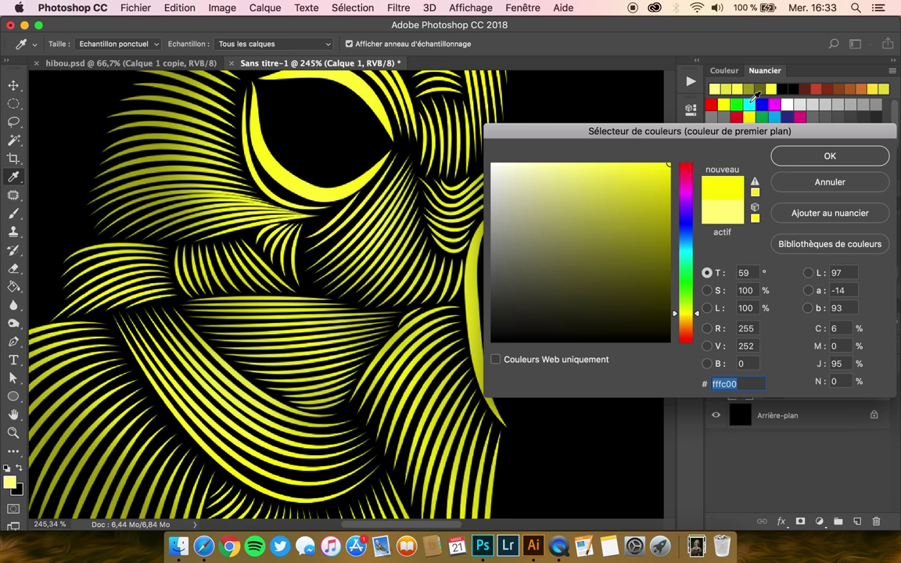
left_click(830, 155)
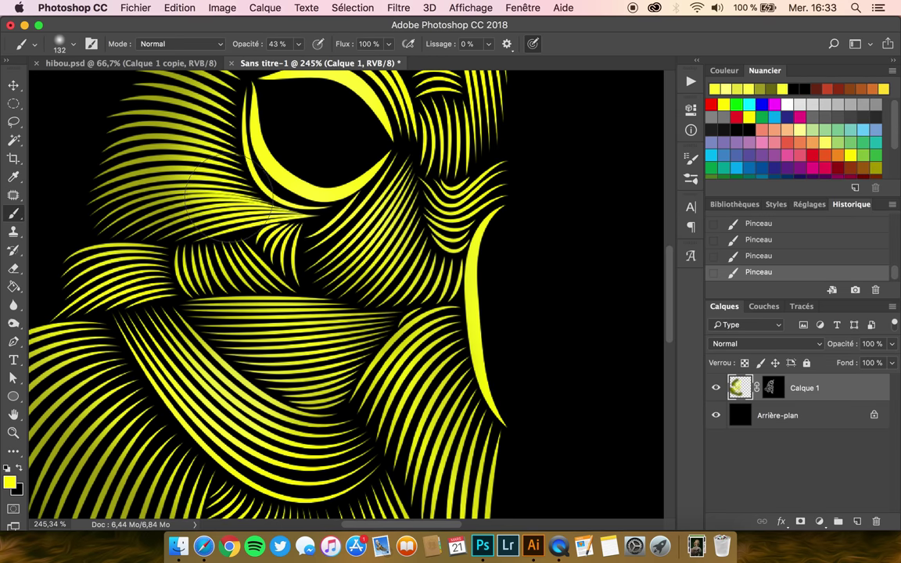
scroll(278, 207, "up", 5)
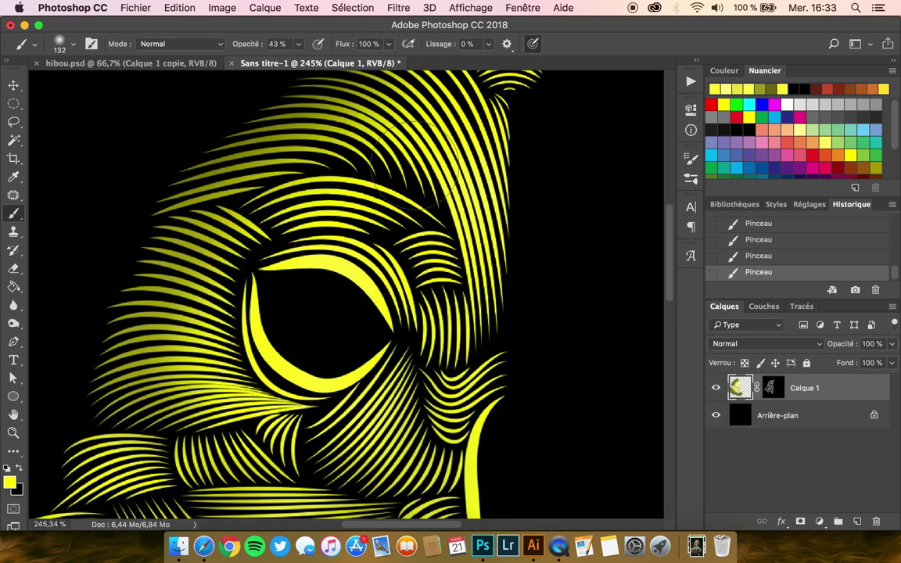
scroll(223, 301, "down", 3)
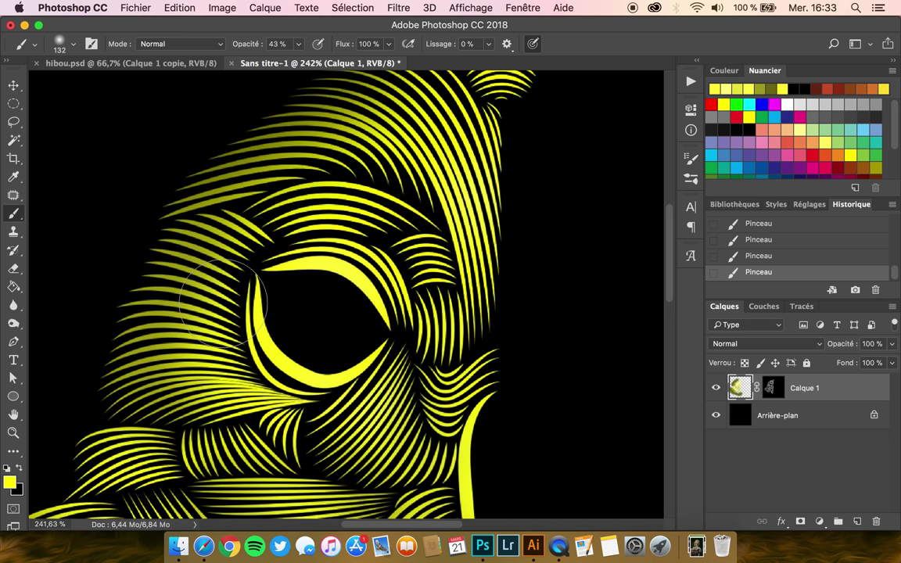
scroll(175, 309, "down", 2)
scroll(175, 309, "down", 1)
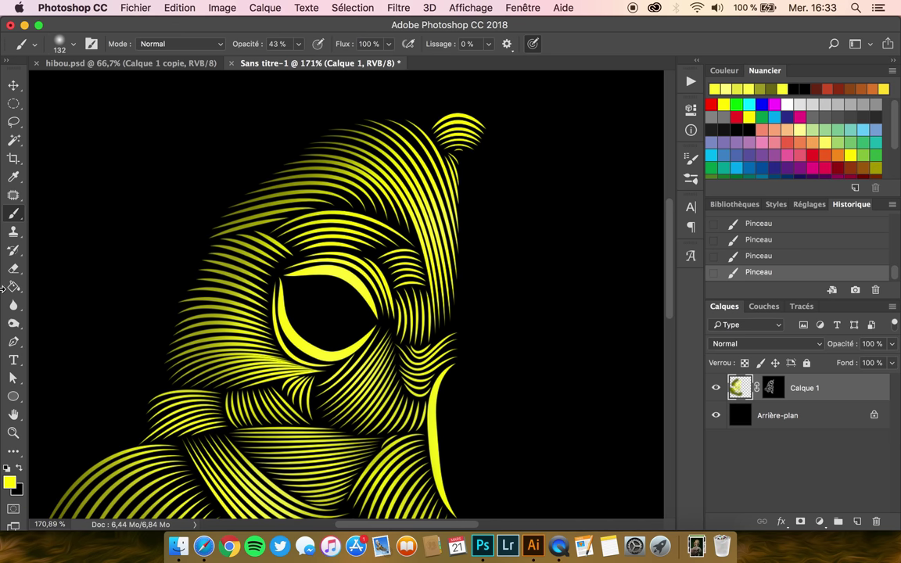
left_click(9, 482)
left_click(637, 228)
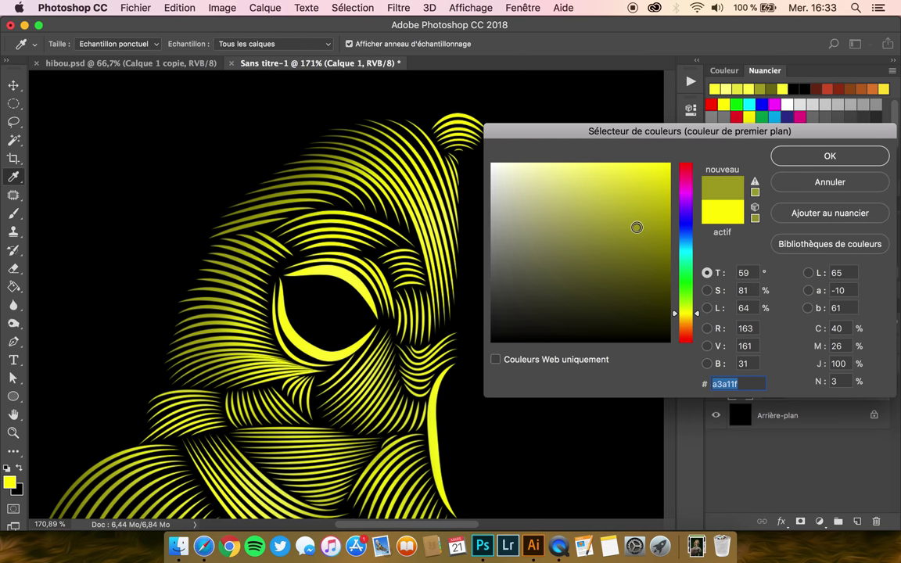
key("Return")
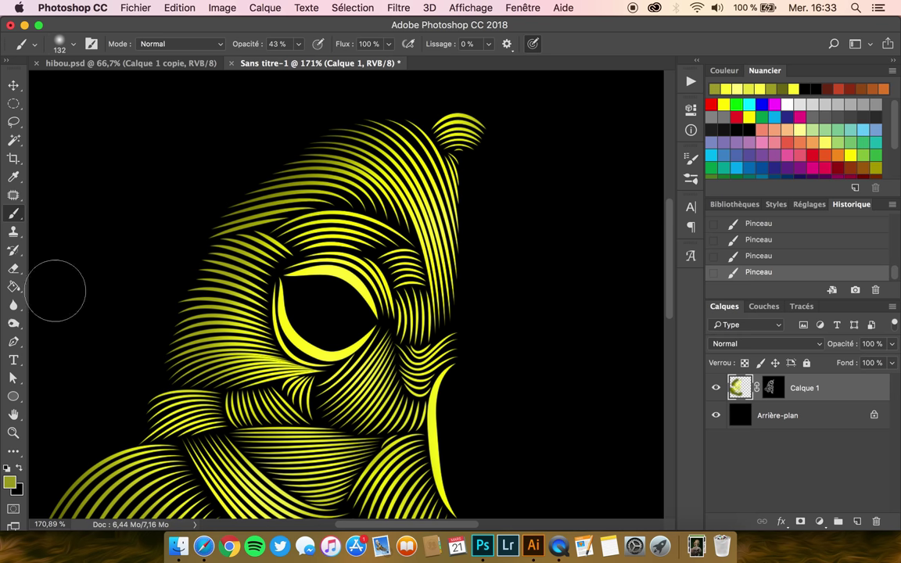
Switch the brush to the Arrondi net hard round preset at 100% hardness.
left_click(66, 48)
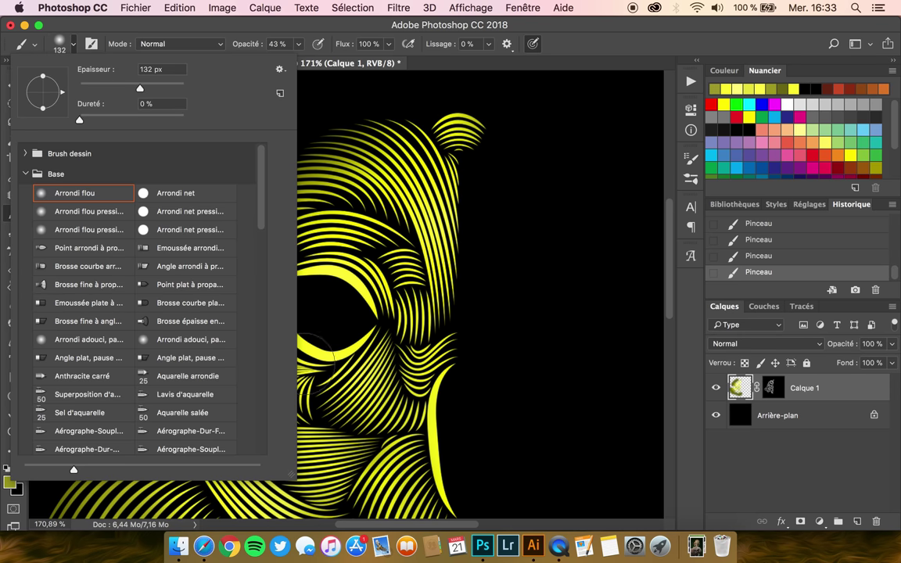
left_click(179, 192)
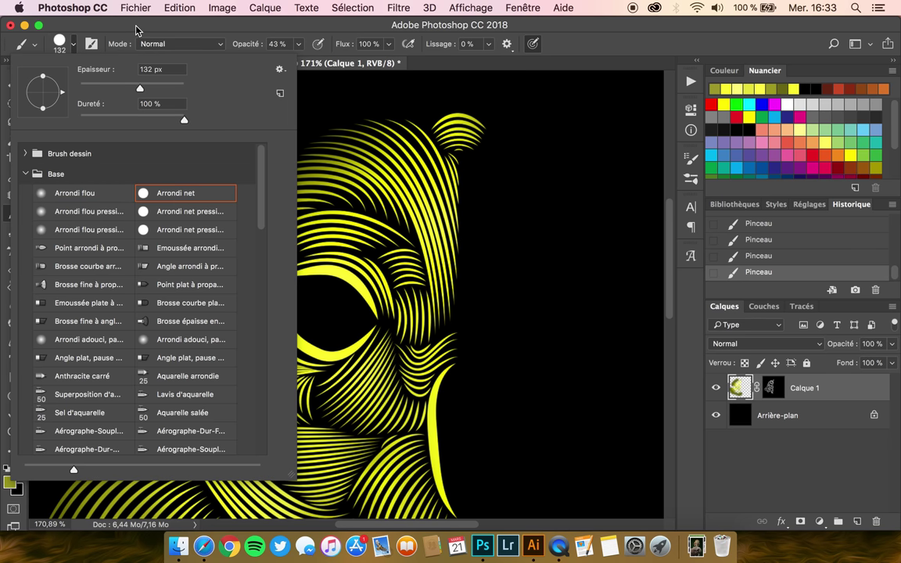
left_click(136, 30)
left_click(9, 482)
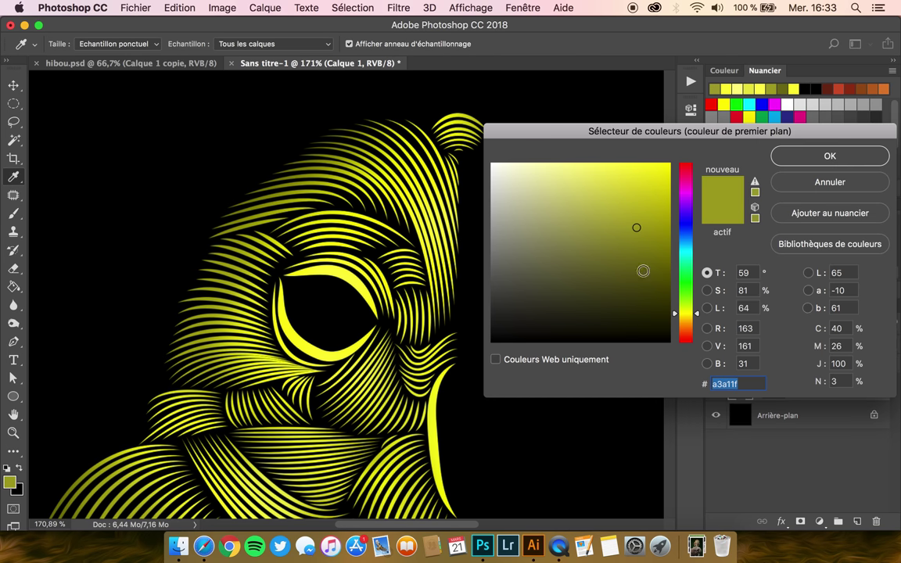
Set a bright saturated orange colour and a 20 px brush at 100% opacity.
left_click(684, 327)
left_click_drag(658, 191, 668, 169)
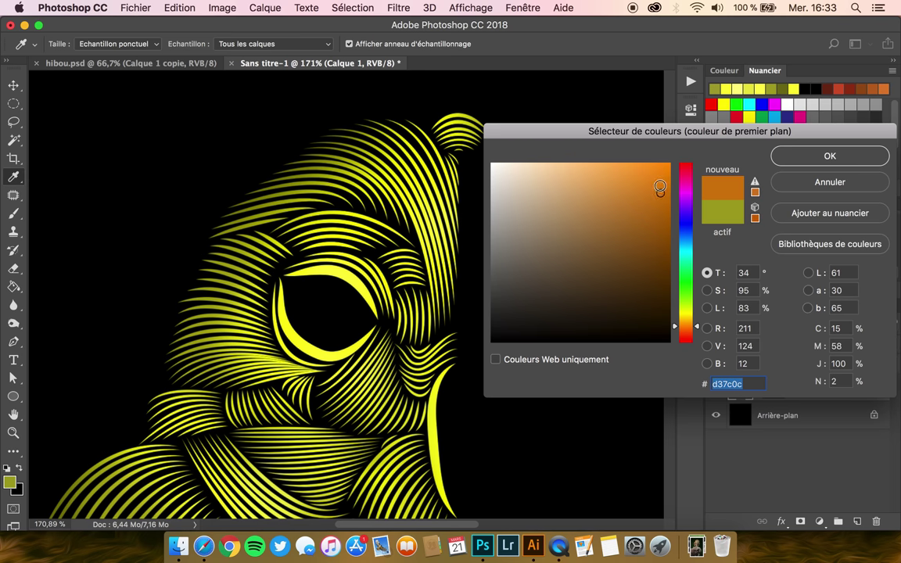
key("Return")
scroll(337, 289, "up", 5)
left_click_drag(337, 287, 193, 278)
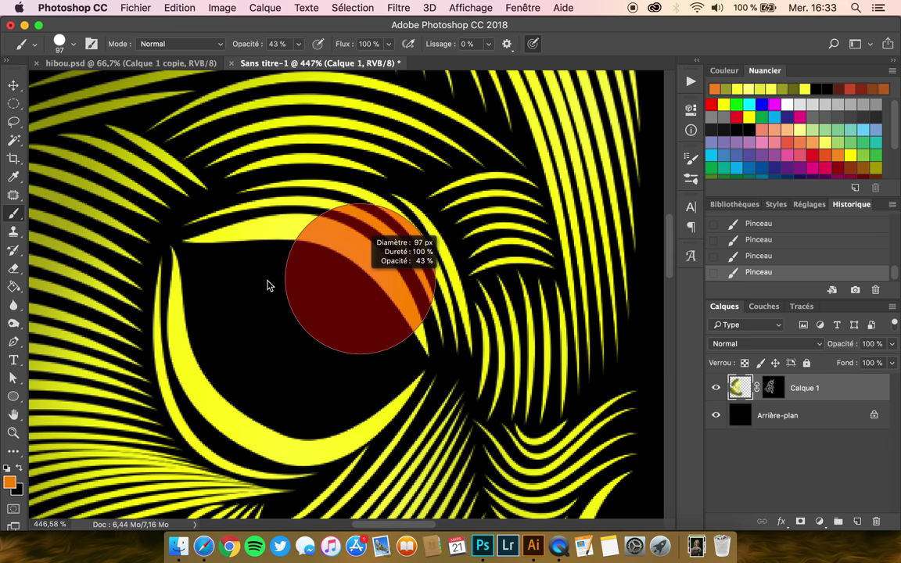
left_click_drag(193, 277, 182, 272)
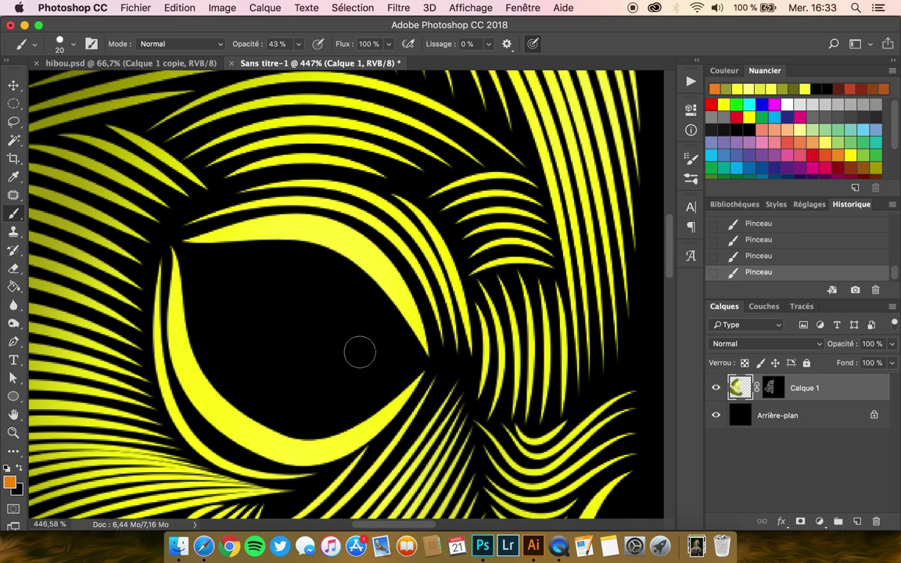
left_click_drag(416, 350, 400, 288)
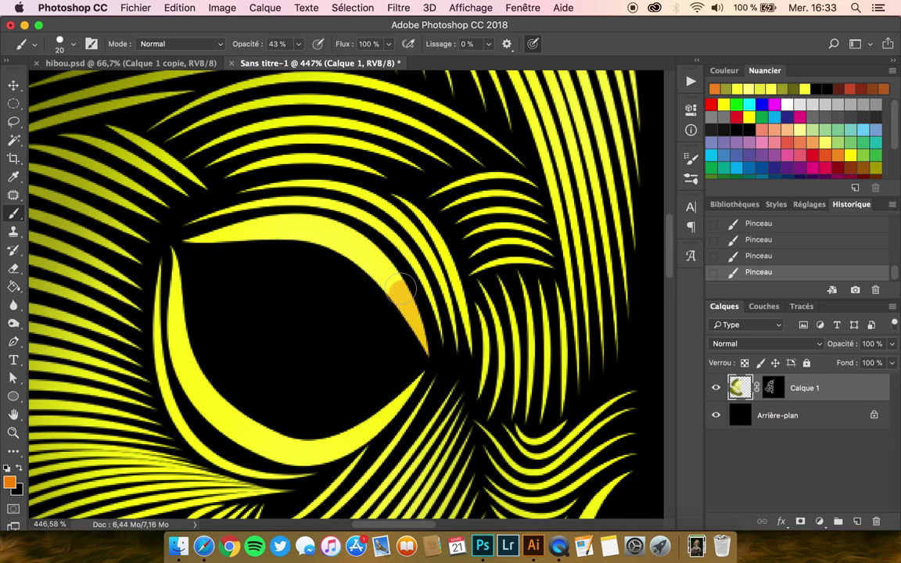
left_click(298, 44)
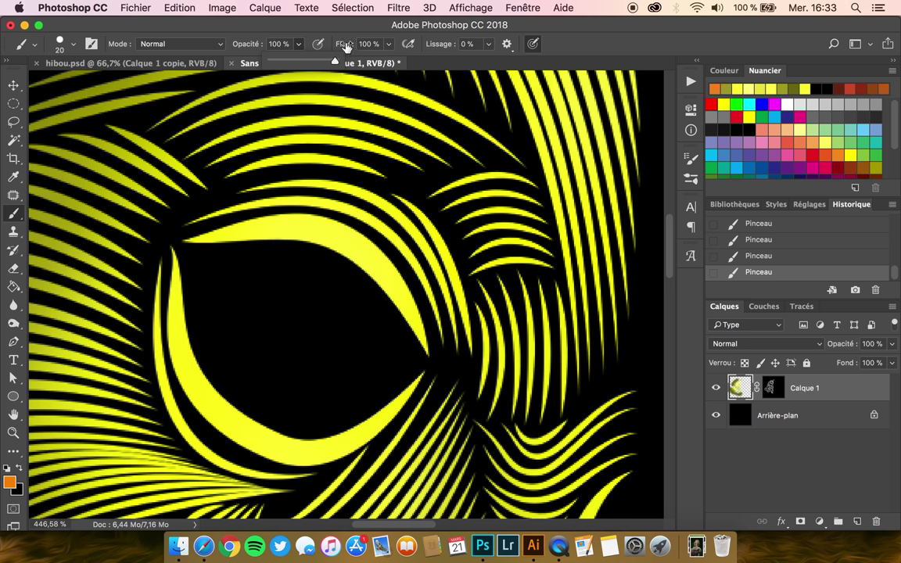
Paint the upper and lower bands of the eye ring solid orange.
mouse_move(427, 354)
left_mouse_down()
mouse_move(410, 314)
mouse_move(309, 227)
mouse_move(211, 231)
mouse_move(190, 245)
left_mouse_up()
left_click_drag(288, 249, 331, 256)
left_click_drag(412, 370, 359, 428)
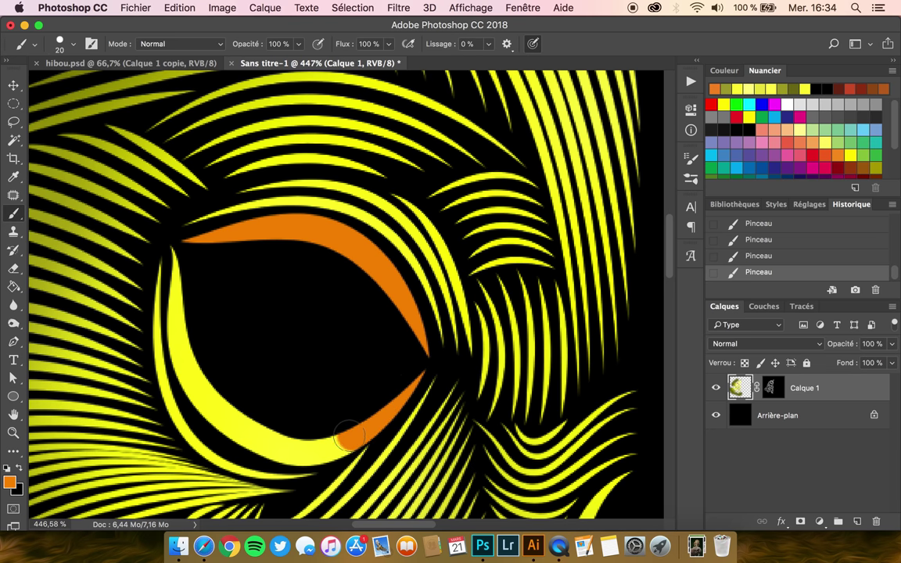
mouse_move(348, 435)
left_mouse_down()
mouse_move(337, 442)
mouse_move(268, 423)
mouse_move(225, 394)
mouse_move(204, 359)
mouse_move(191, 285)
mouse_move(176, 282)
mouse_move(181, 350)
mouse_move(172, 354)
mouse_move(270, 445)
mouse_move(312, 452)
left_mouse_up()
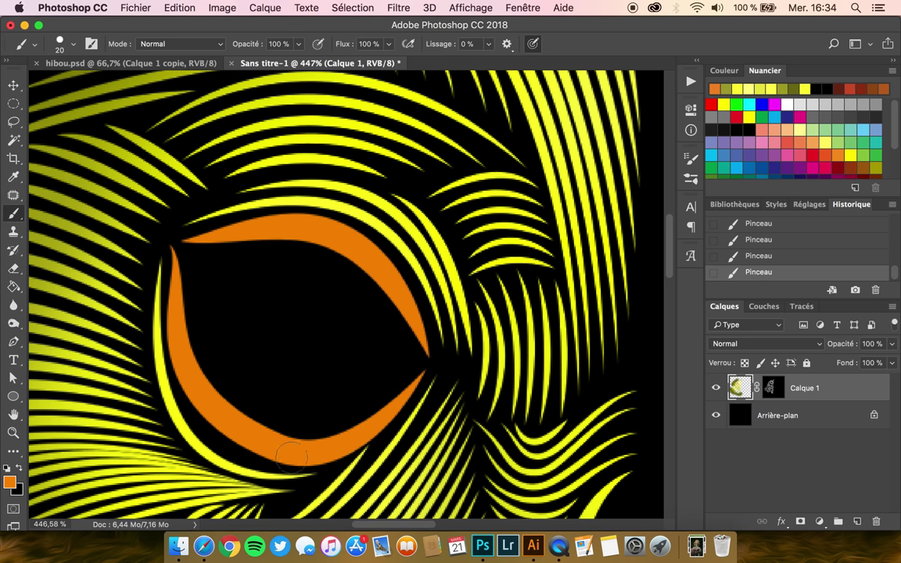
key("ctrl+z")
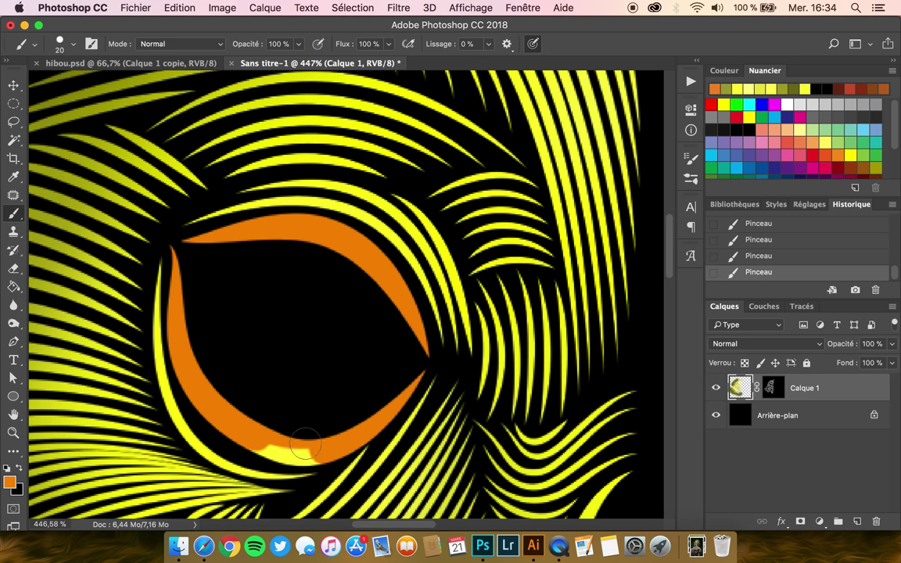
left_click_drag(321, 451, 264, 445)
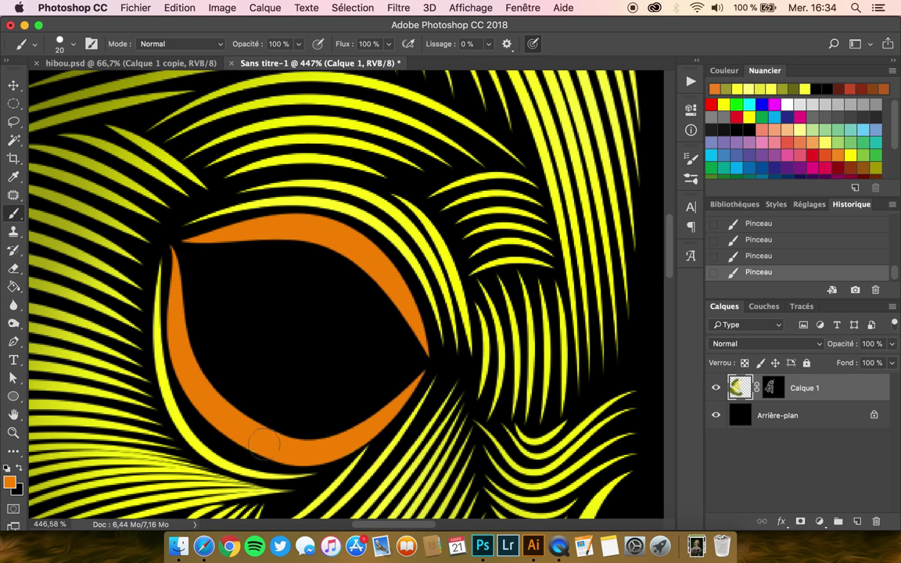
Paint the beak's yellow curve orange.
scroll(288, 450, "right", 5)
scroll(288, 450, "right", 4)
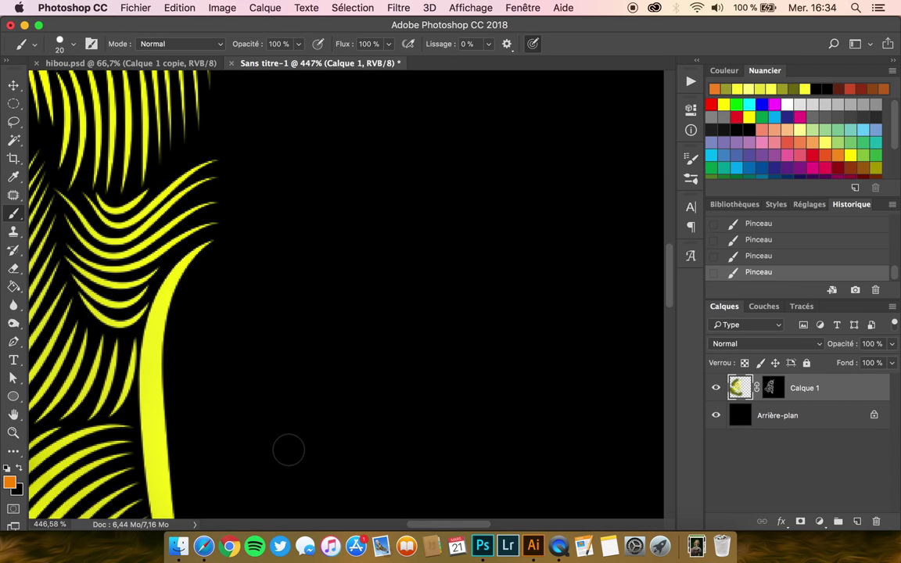
scroll(288, 450, "right", 2)
scroll(288, 450, "right", 2)
scroll(288, 450, "up", 5)
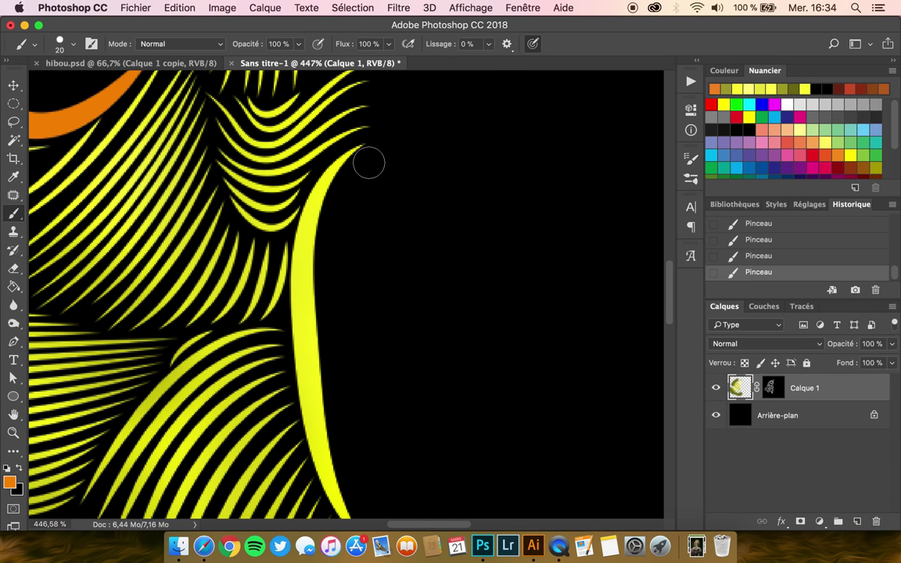
mouse_move(365, 155)
left_mouse_down()
mouse_move(349, 163)
mouse_move(310, 233)
mouse_move(313, 356)
left_mouse_up()
scroll(313, 356, "down", 3)
mouse_move(306, 314)
left_mouse_down()
mouse_move(332, 413)
mouse_move(359, 467)
left_mouse_up()
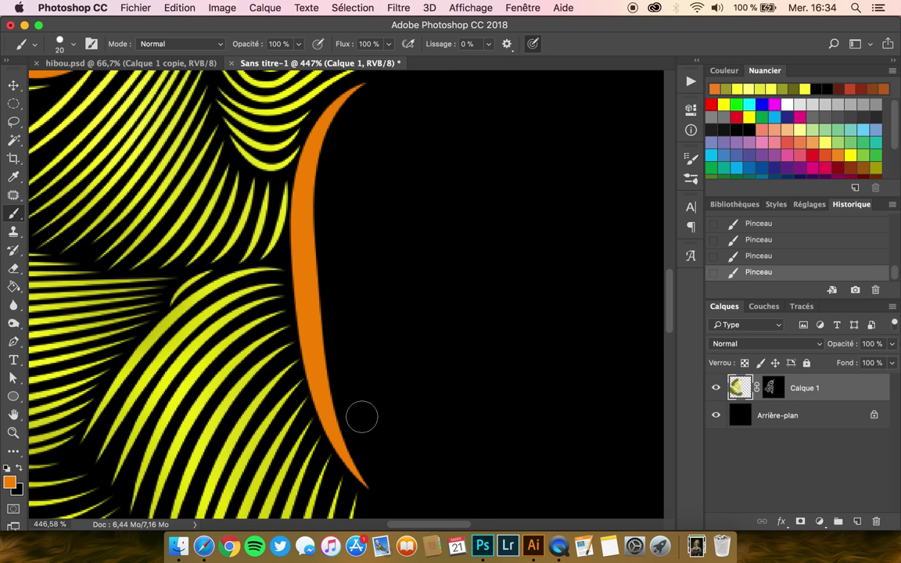
scroll(352, 392, "down", 2)
scroll(352, 392, "down", 2)
left_click(13, 141)
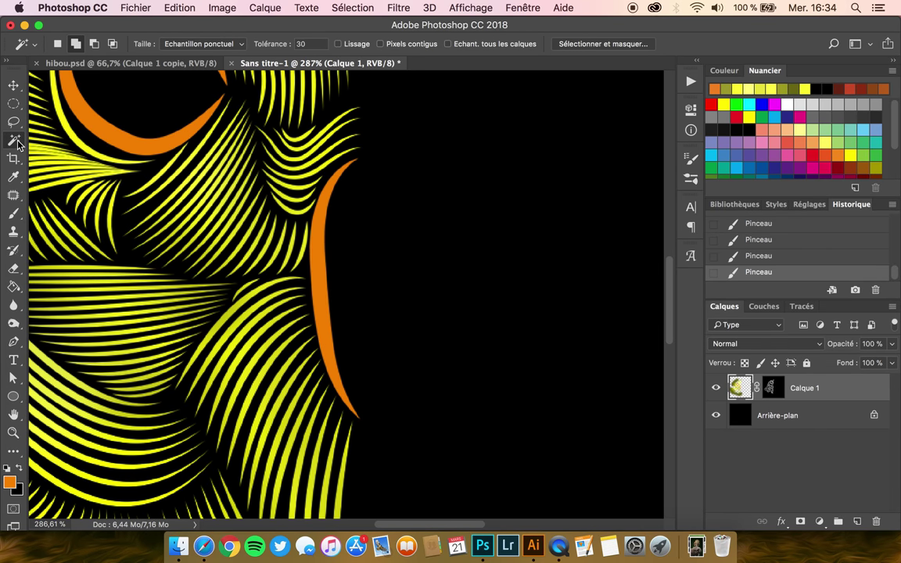
Select all the orange eye-ring and beak areas with the Magic Wand.
left_click(62, 140)
left_click(321, 254)
scroll(258, 328, "down", 2)
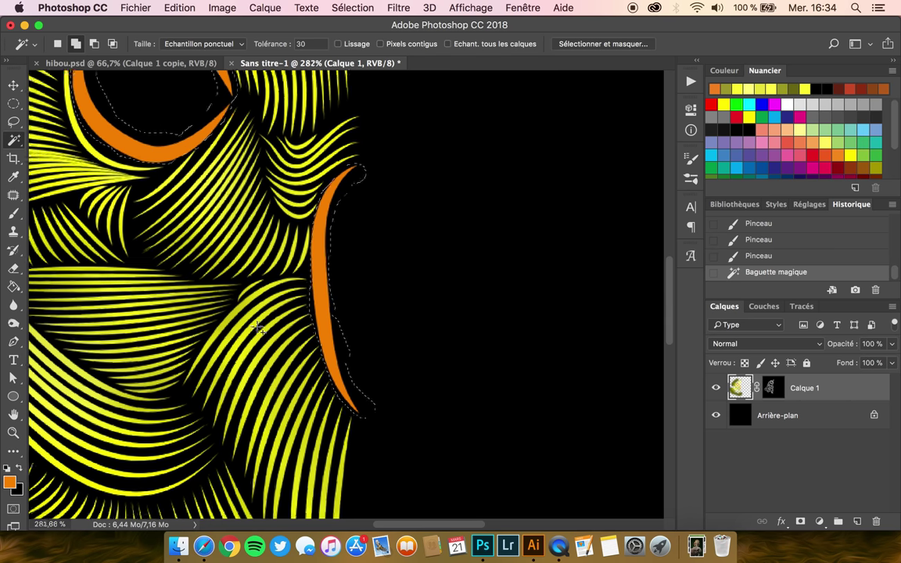
scroll(259, 329, "up", 3)
scroll(258, 329, "left", 3)
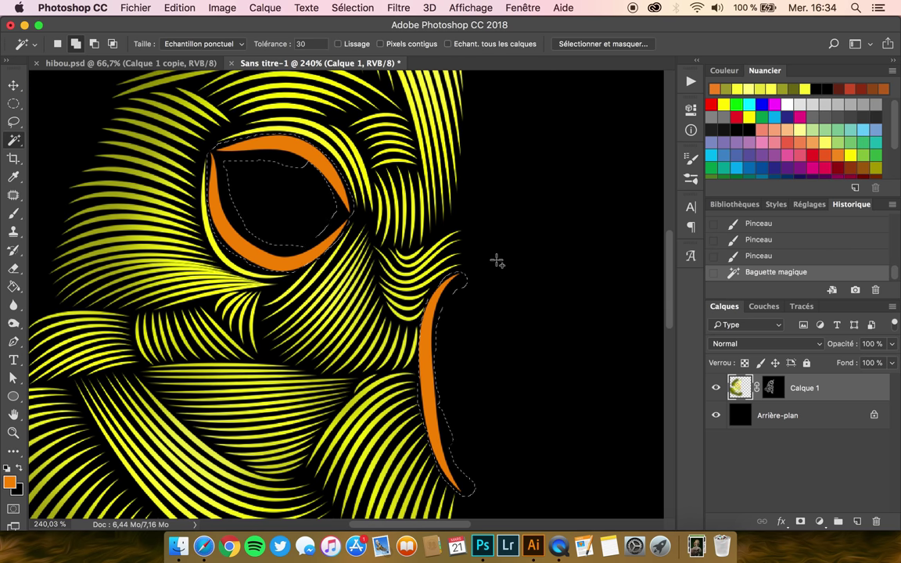
Set the painting colour to darker burnt orange d17600.
left_click(13, 213)
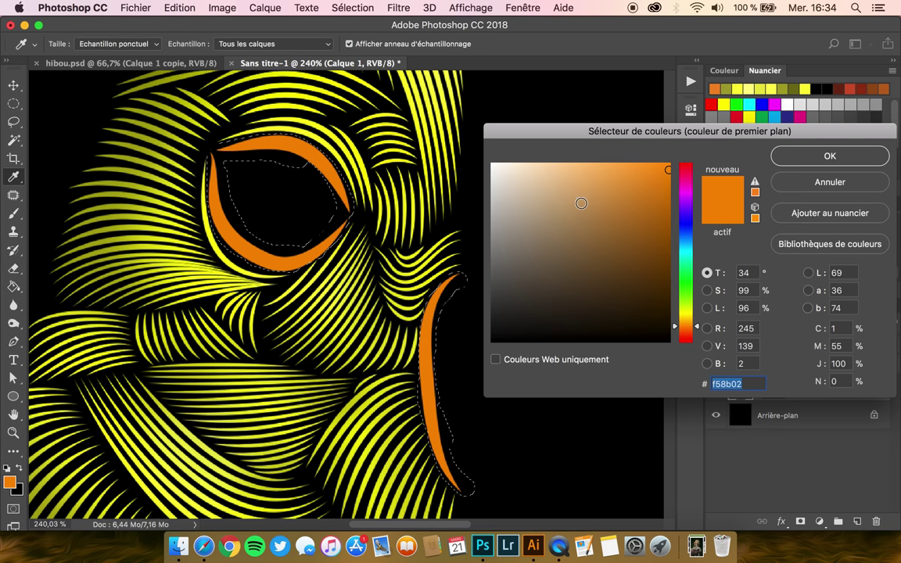
left_click_drag(661, 177, 679, 227)
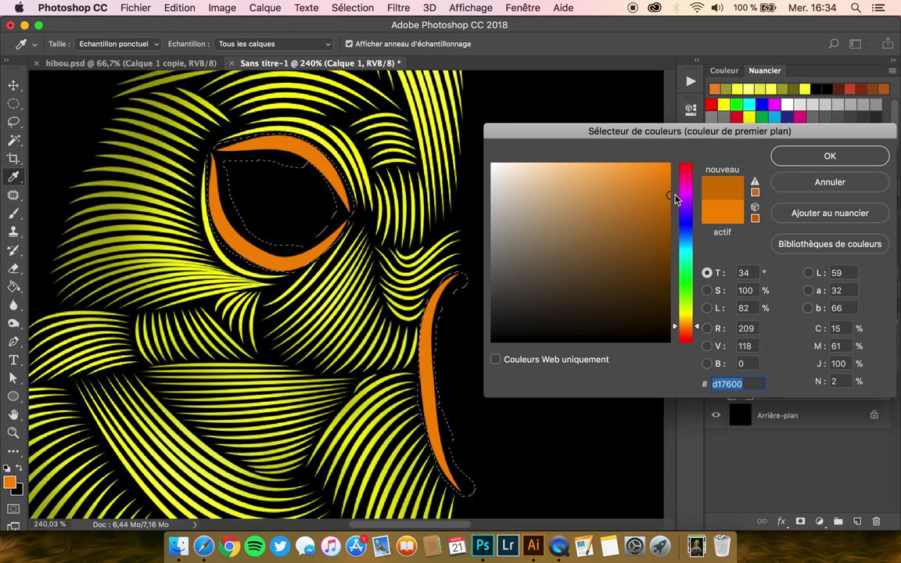
key("Return")
With a slightly larger soft round brush, shade the eye ring's top edge and the beak curve's lower edge darker.
key("b")
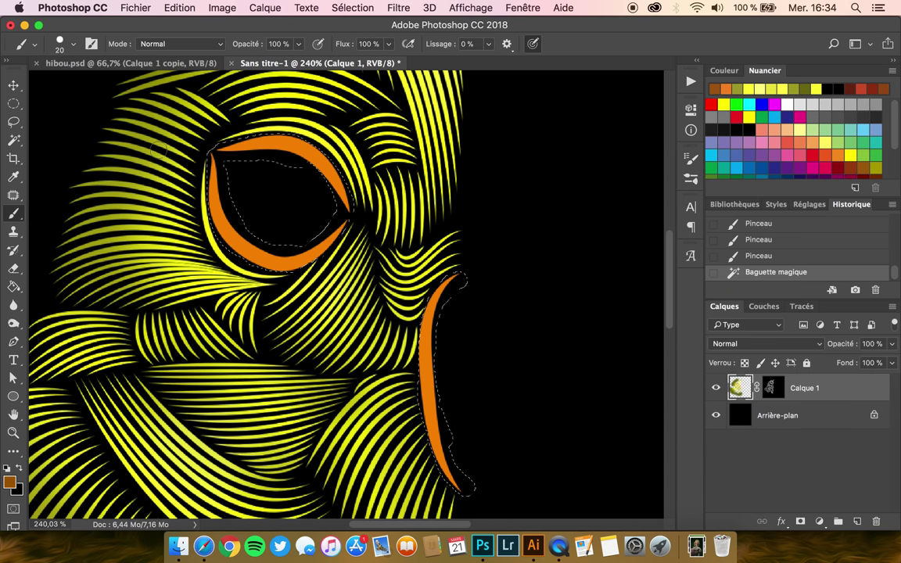
left_click(69, 44)
left_click(83, 194)
left_click(125, 35)
left_click_drag(212, 156, 270, 156)
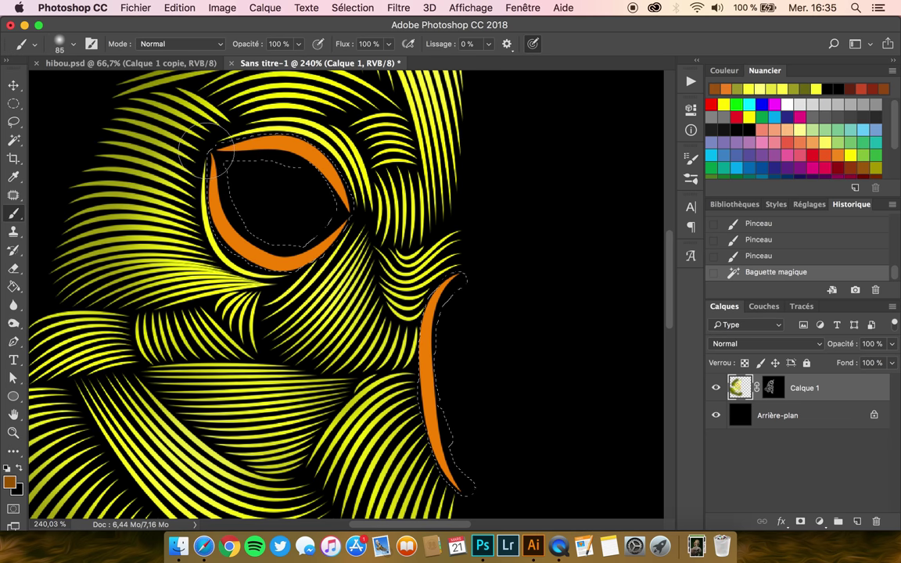
left_click_drag(210, 176, 329, 188)
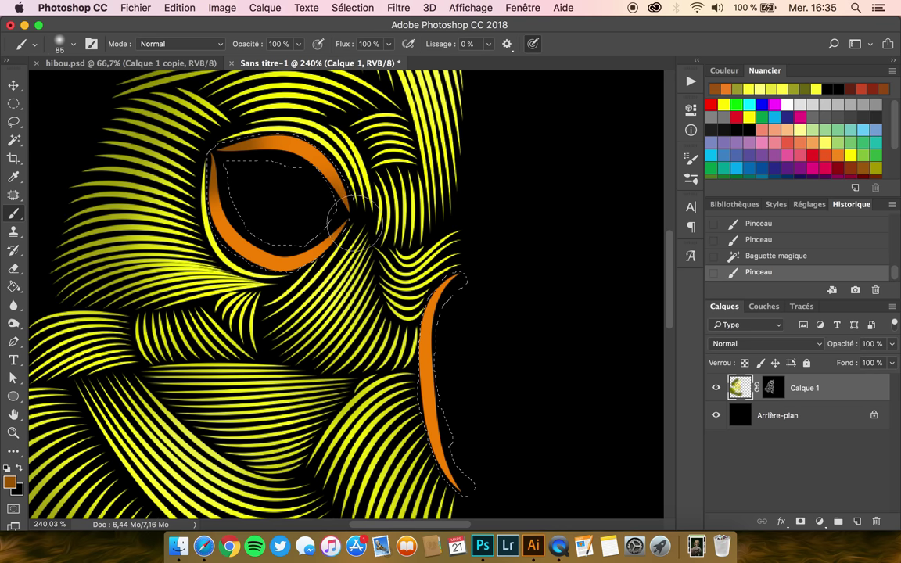
left_click_drag(205, 157, 332, 211)
mouse_move(438, 286)
left_mouse_down()
mouse_move(460, 485)
mouse_move(467, 479)
left_mouse_up()
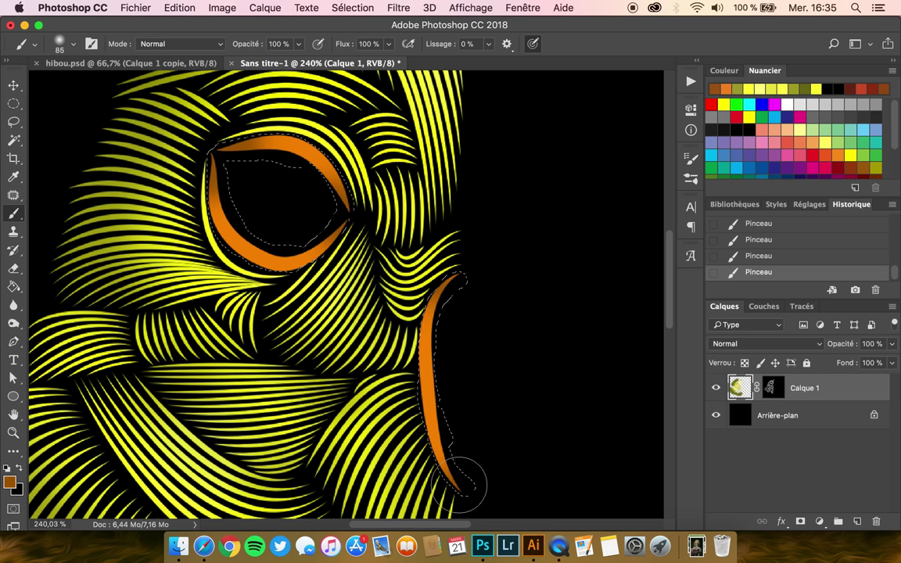
Lighten the eye ring's upper arc with a lighter orange.
left_click(9, 481)
left_click(636, 183)
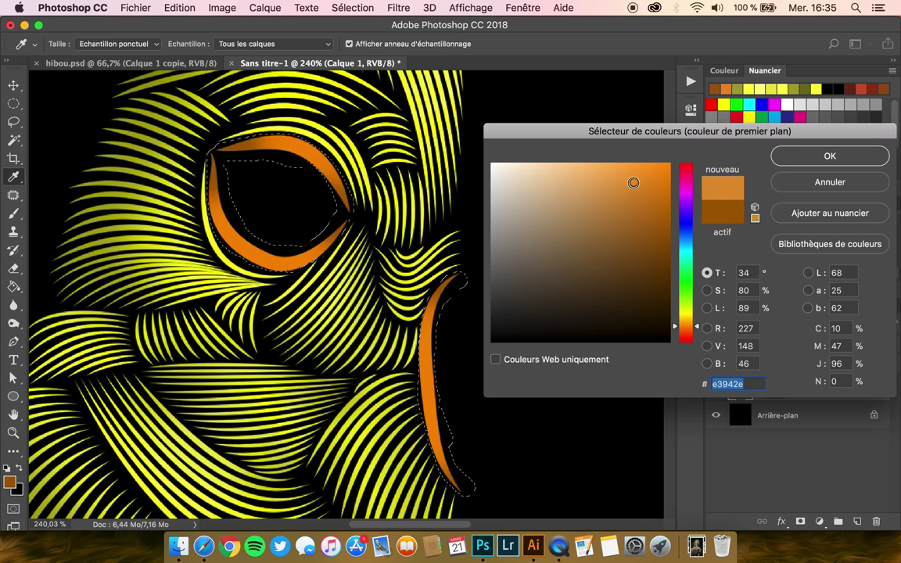
left_click(830, 155)
mouse_move(223, 157)
left_mouse_down()
mouse_move(281, 174)
mouse_move(235, 249)
left_mouse_up()
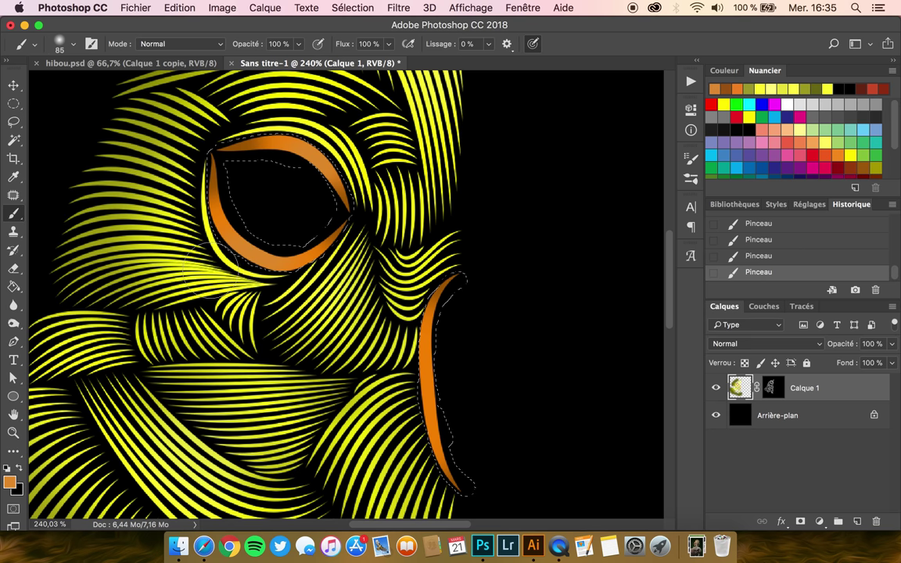
Shade the eye ring with a reddish orange.
left_click(9, 481)
left_click_drag(640, 206, 674, 182)
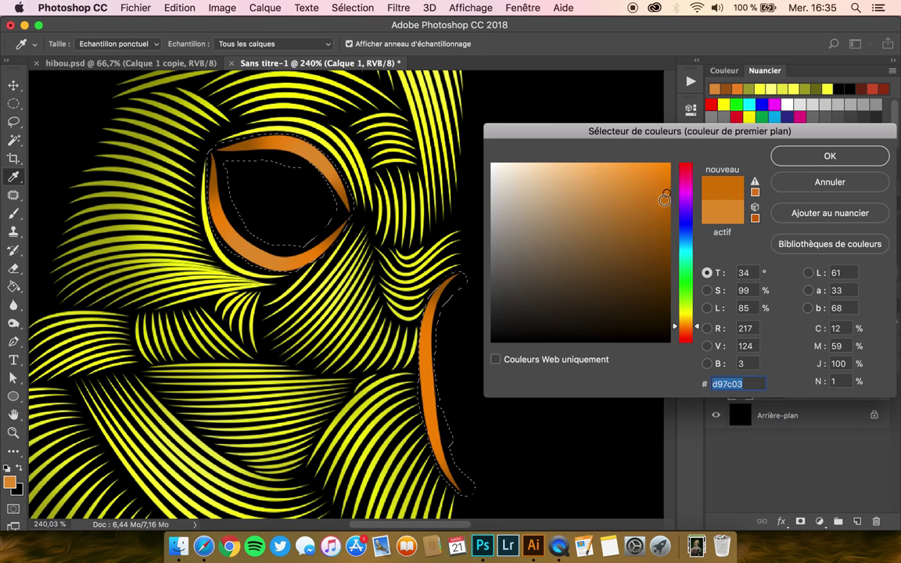
mouse_move(674, 182)
left_mouse_down()
mouse_move(629, 182)
mouse_move(638, 189)
left_mouse_up()
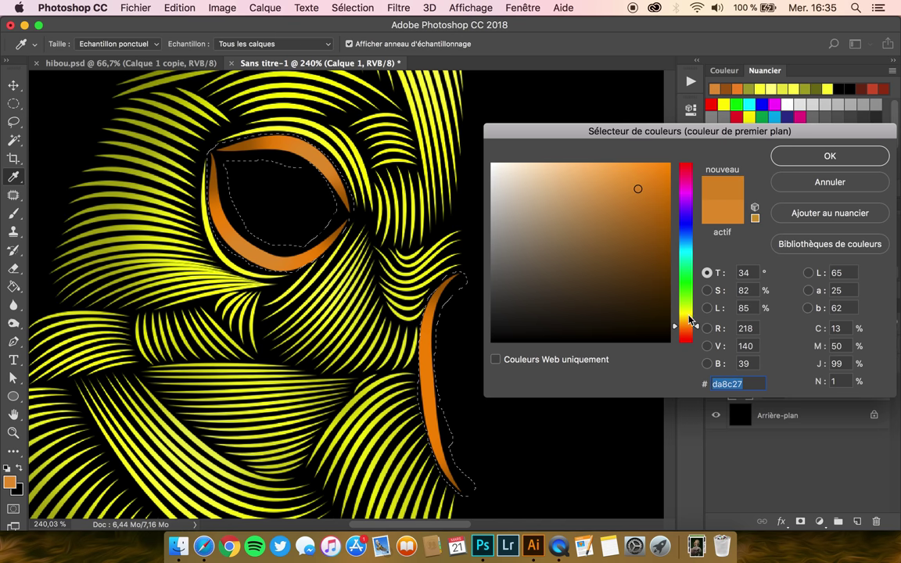
left_click(683, 332)
key("Return")
key("b")
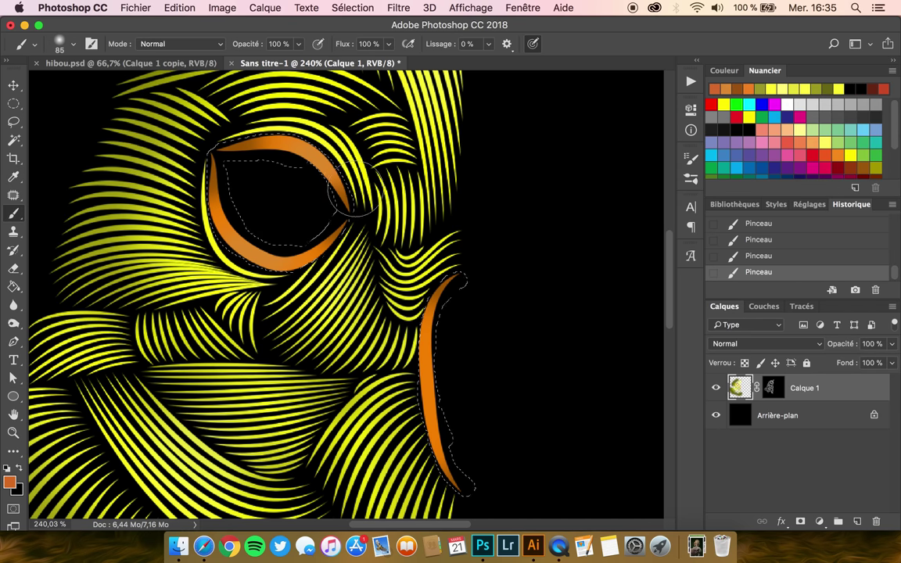
left_click_drag(313, 169, 262, 262)
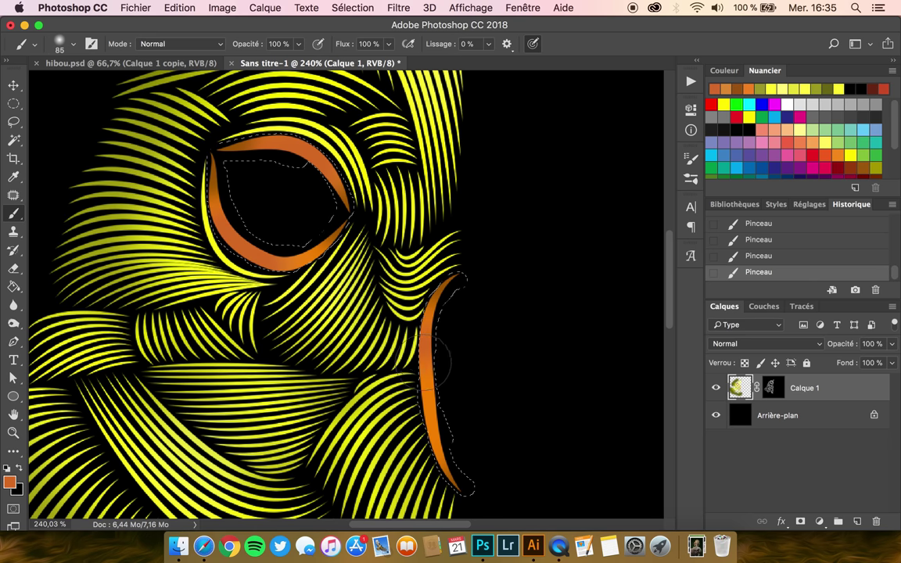
Switch the colour to pale peach, then a darker orange, and zoom out slightly.
left_click(10, 482)
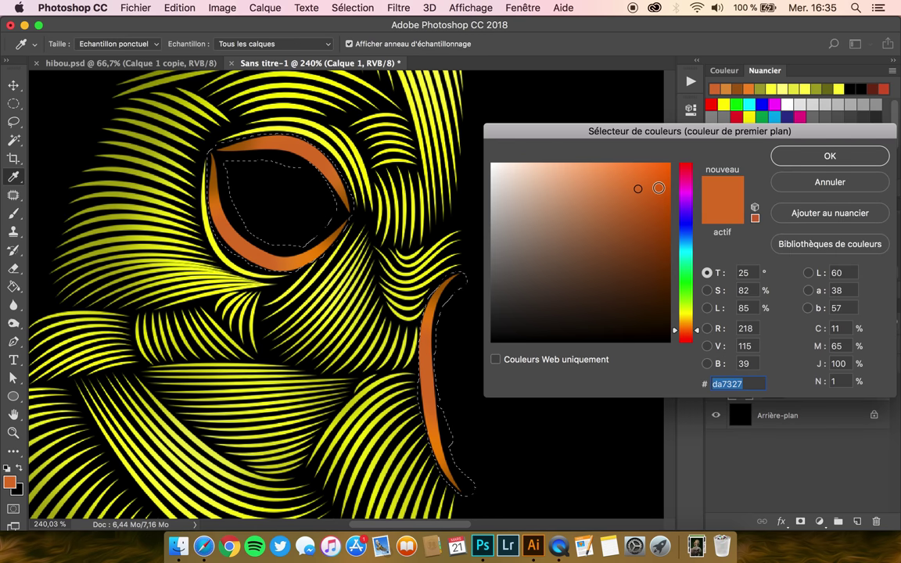
left_click(591, 172)
key("Return")
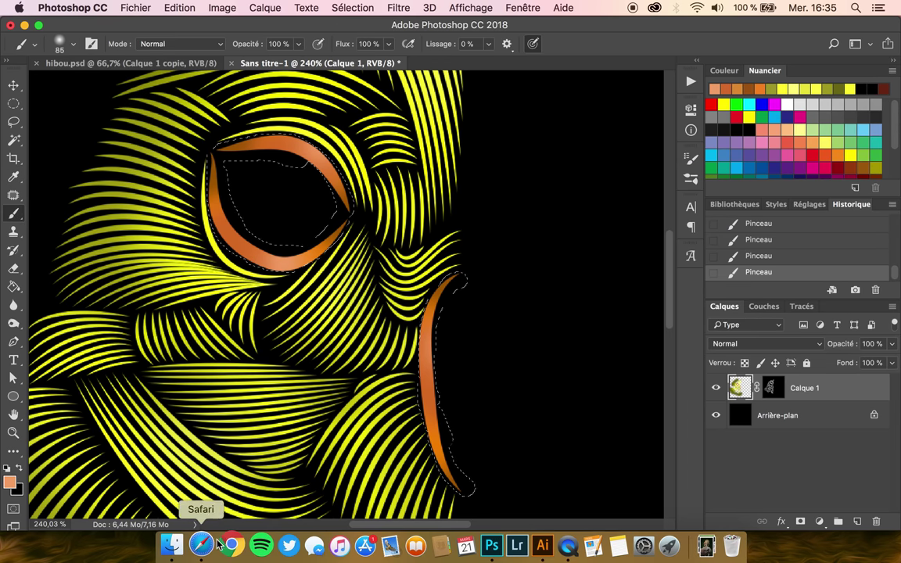
left_click(9, 485)
left_click(630, 208)
key("Return")
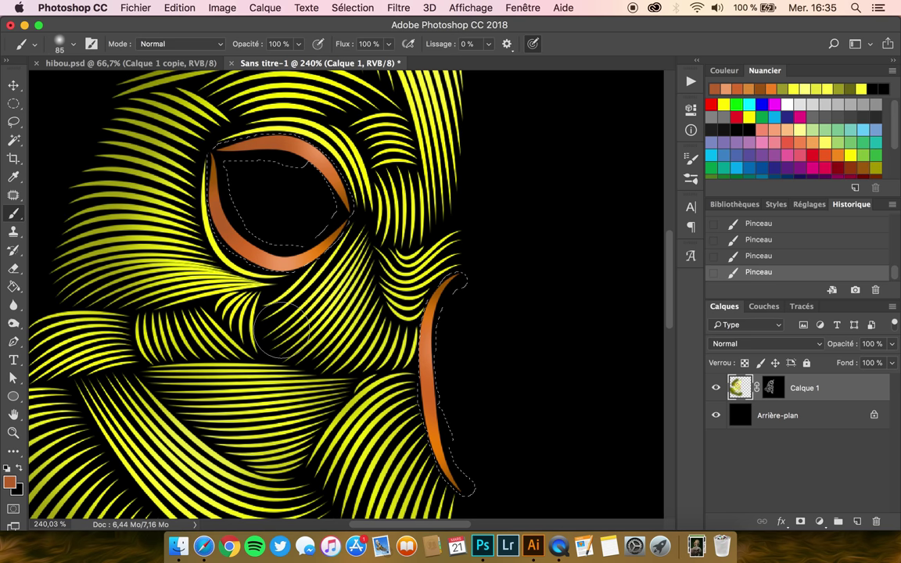
key("ctrl+minus")
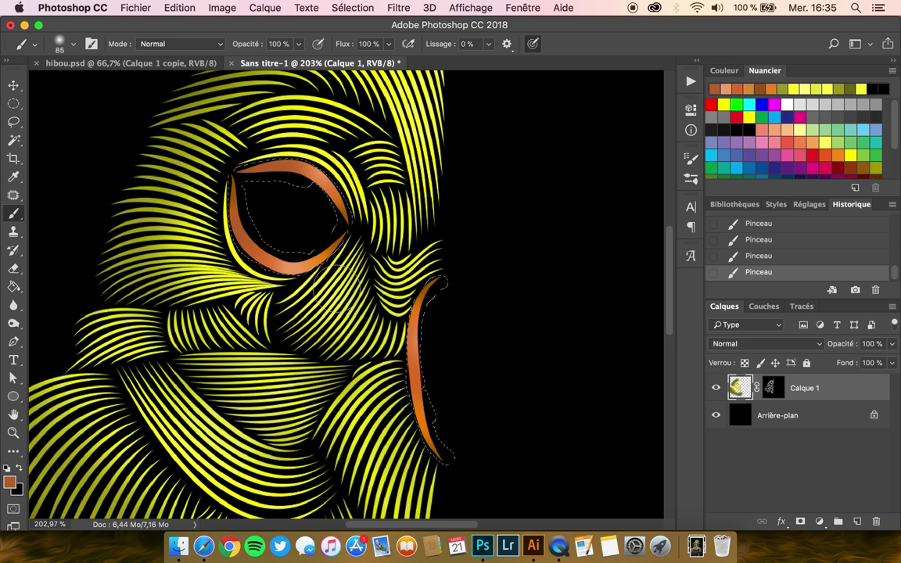
Deselect the eye ring and beak and view the finished hibou.psd owl for reference.
key("ctrl+d")
scroll(345, 266, "down", 2)
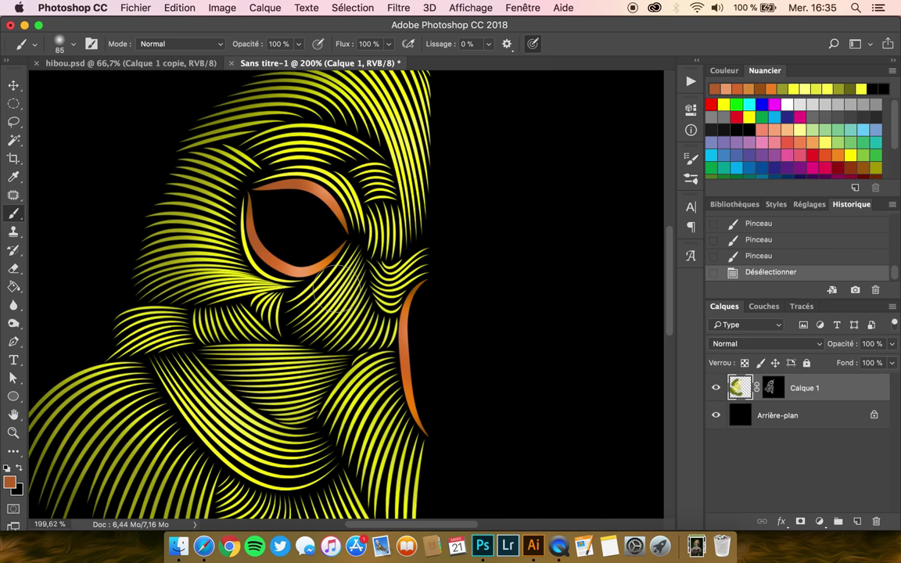
scroll(368, 238, "down", 2)
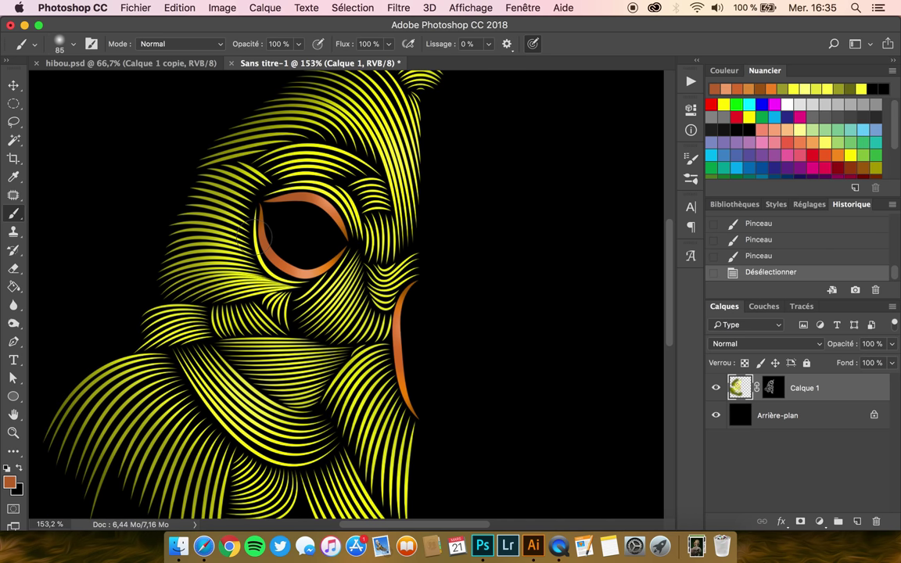
left_click(130, 61)
scroll(290, 173, "up", 1)
scroll(290, 172, "up", 4)
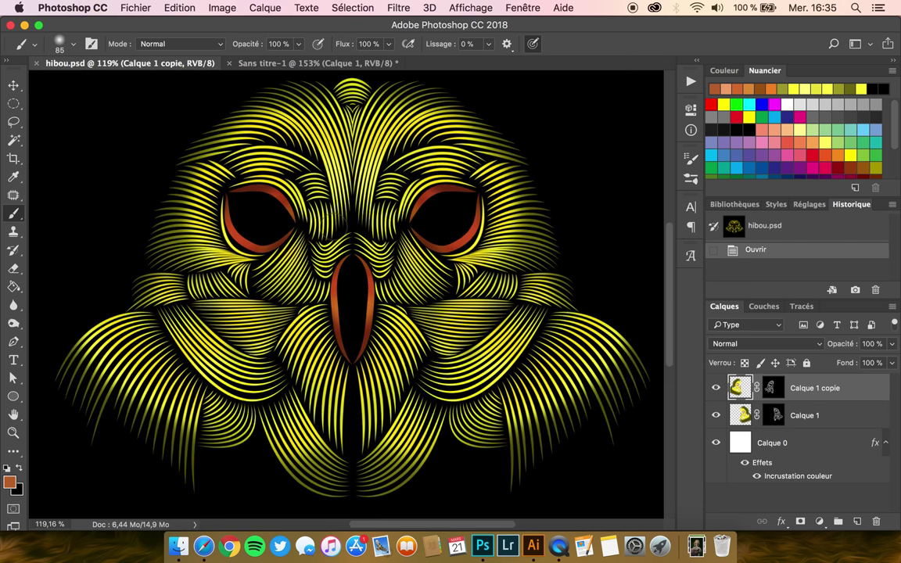
Return to Sans titre-1, choose the Move tool, and open the foreground Color Picker showing bd692c.
left_click(298, 64)
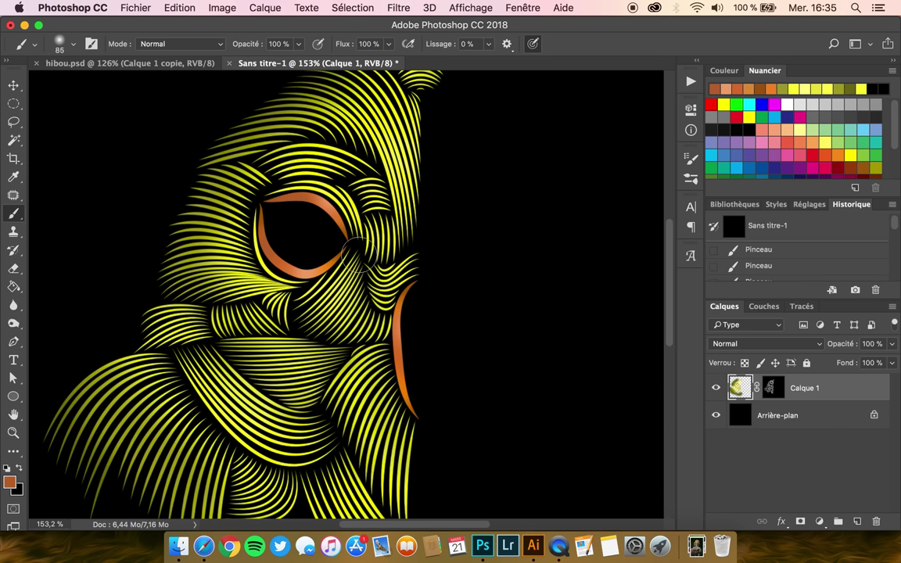
scroll(360, 250, "down", 1)
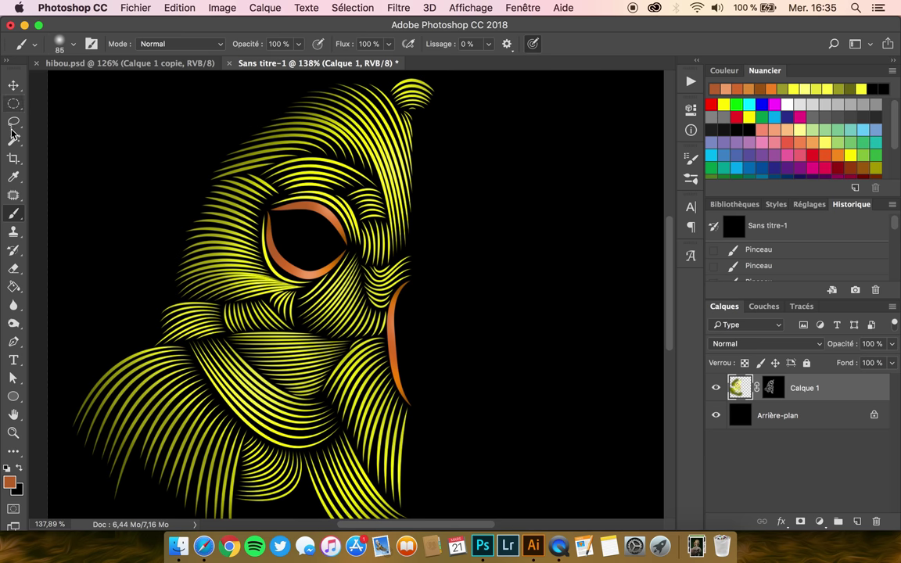
left_click(14, 85)
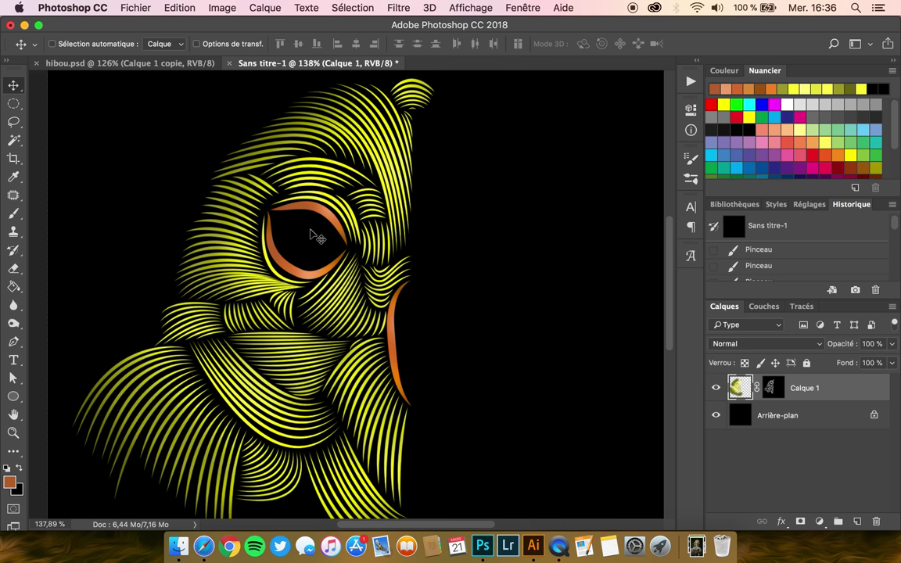
scroll(313, 235, "up", 3)
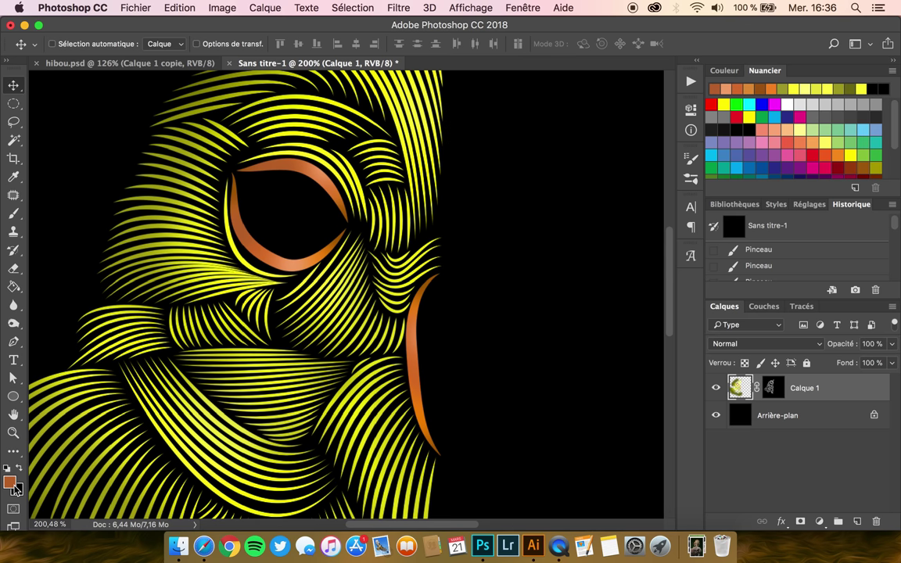
scroll(217, 303, "down", 1)
scroll(217, 304, "up", 5)
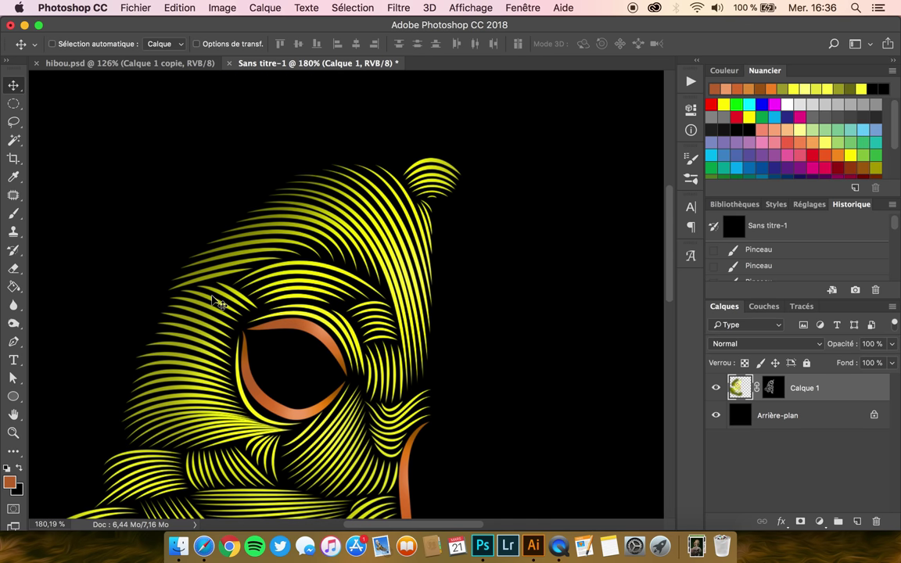
scroll(217, 304, "down", 3)
scroll(218, 303, "down", 2)
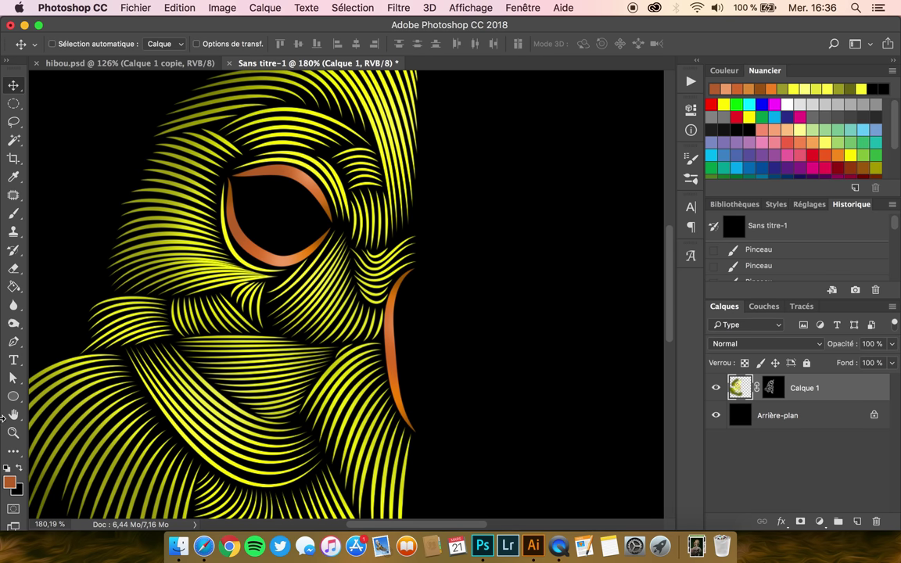
left_click(10, 483)
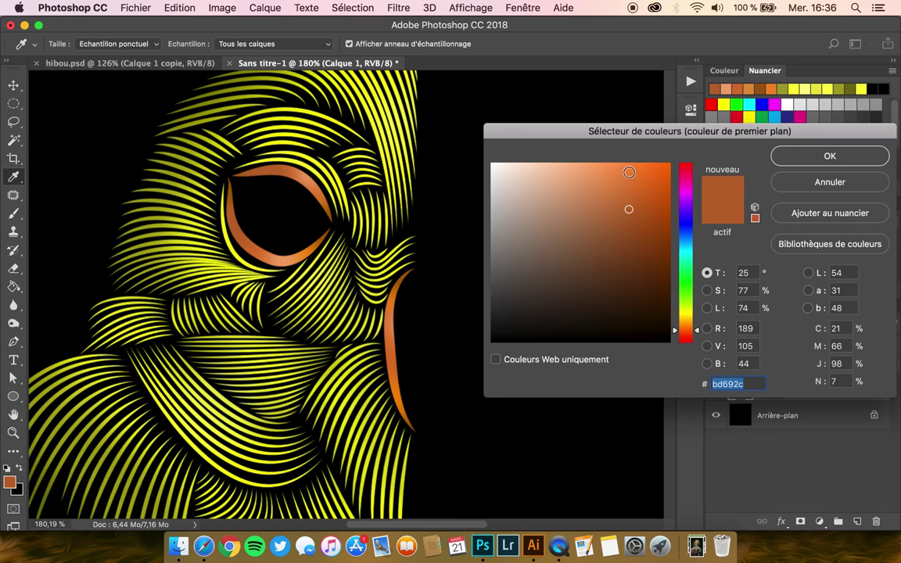
Set the foreground colour to orange ff6c00 and the Brush opacity to 29%.
left_click_drag(625, 176, 704, 159)
key("Return")
key("v")
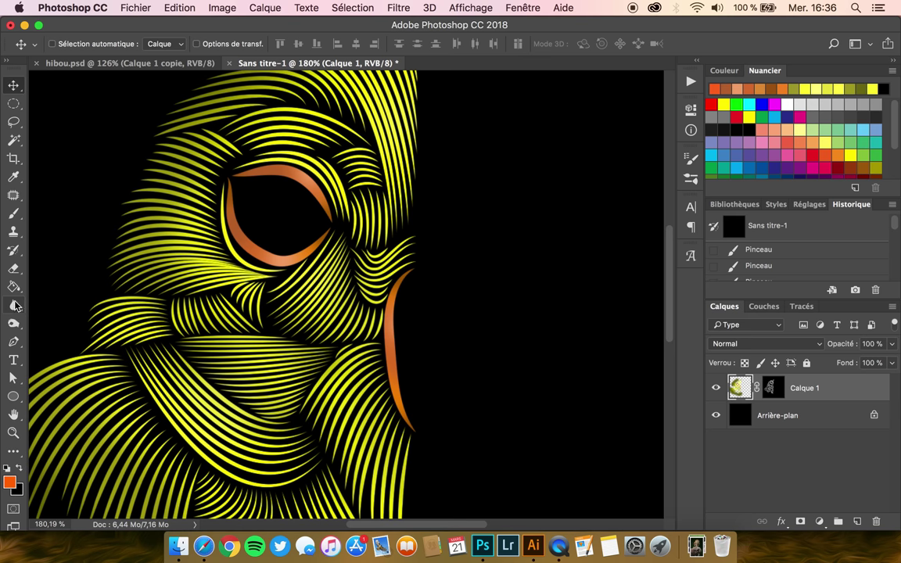
left_click(16, 216)
left_click(298, 46)
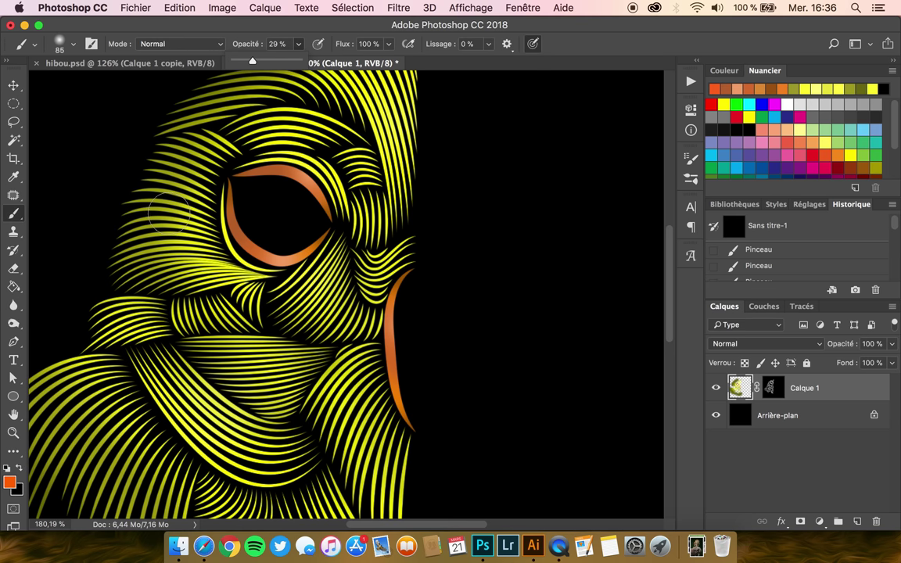
mouse_move(164, 216)
left_mouse_down()
mouse_move(187, 216)
mouse_move(184, 204)
left_mouse_up()
Paint soft orange over the eye, cheek and lower feathers, then lower brush opacity to 8%.
left_click(200, 250)
mouse_move(309, 117)
left_mouse_down()
mouse_move(294, 153)
mouse_move(246, 134)
left_mouse_up()
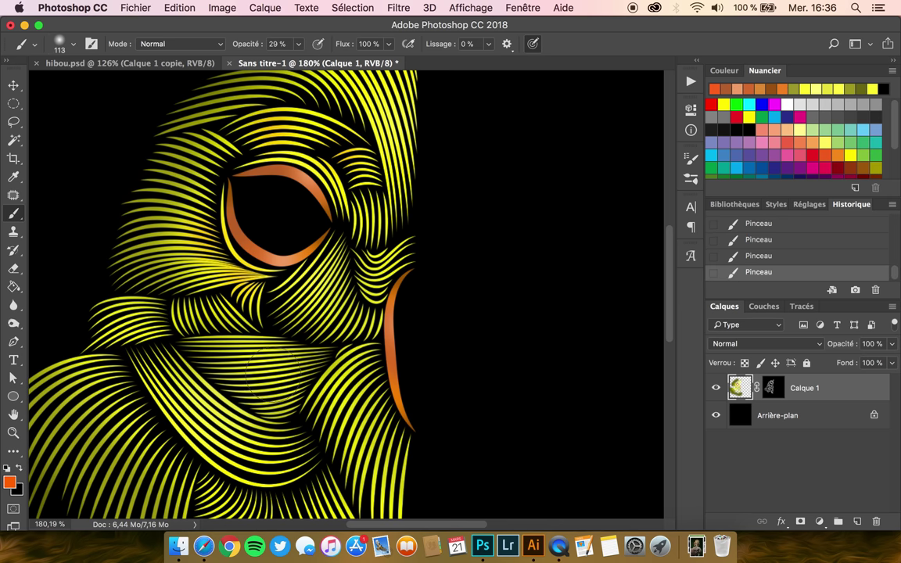
left_click_drag(260, 362, 223, 333)
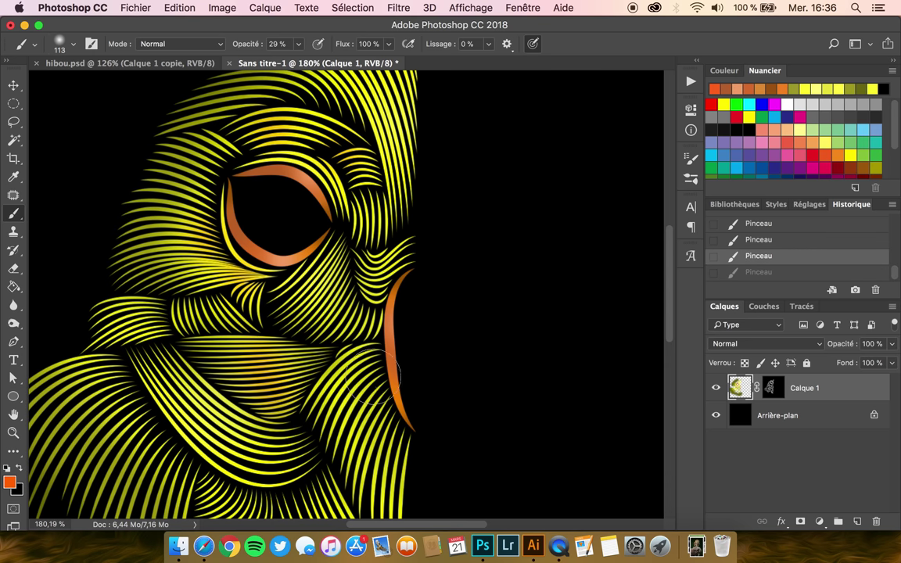
scroll(208, 400, "down", 2)
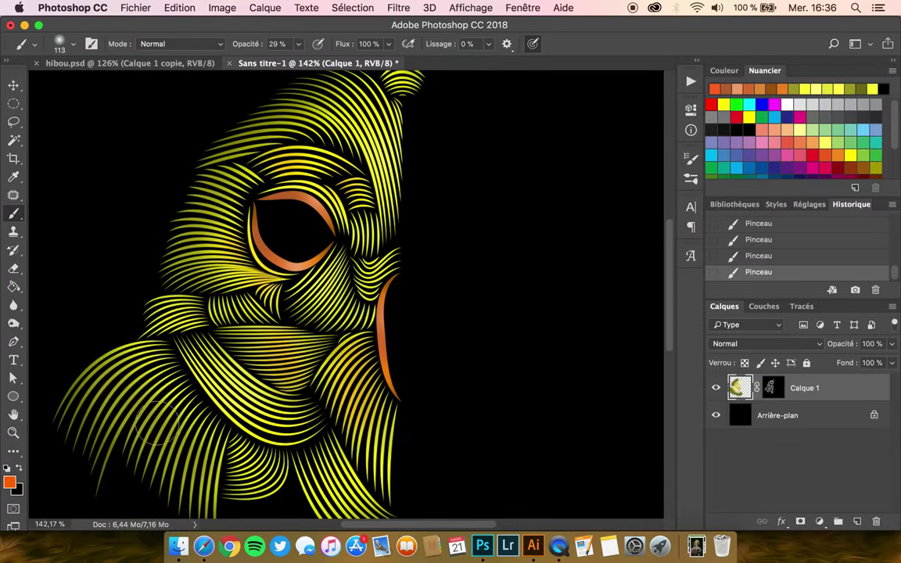
left_click_drag(157, 427, 150, 364)
key("super+z")
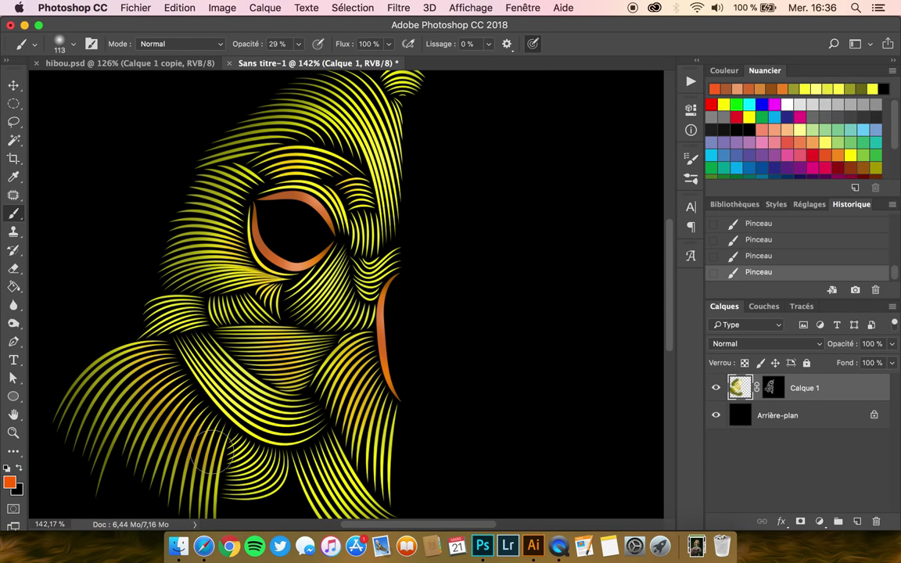
left_click_drag(298, 349, 274, 336)
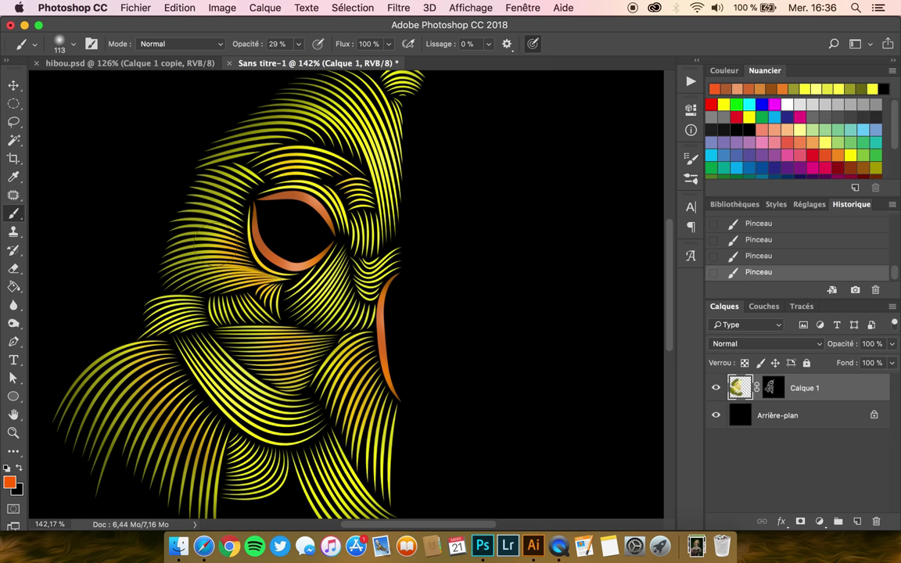
scroll(164, 221, "down", 5)
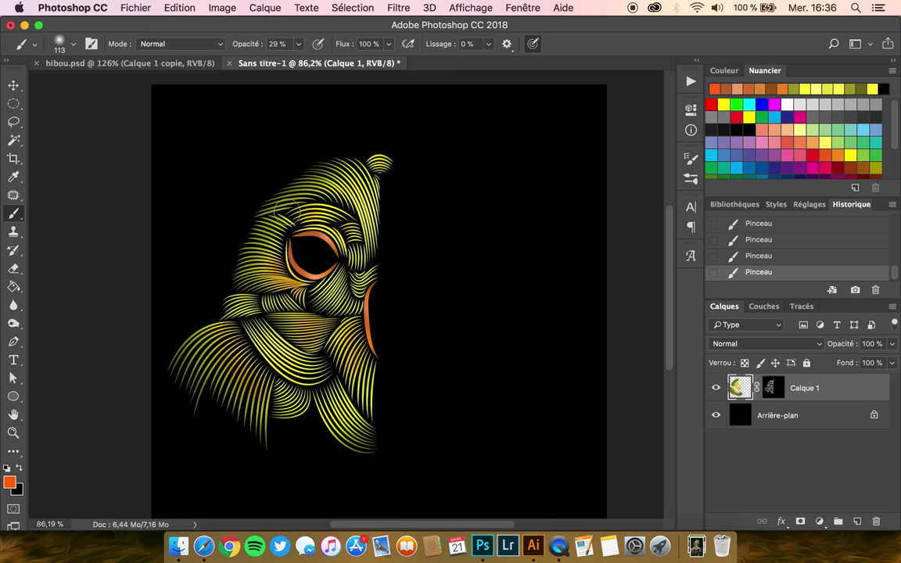
left_click_drag(287, 60, 274, 61)
Duplicate Calque 1 and flip the copy with Symétrie axe horizontal.
left_click(14, 88)
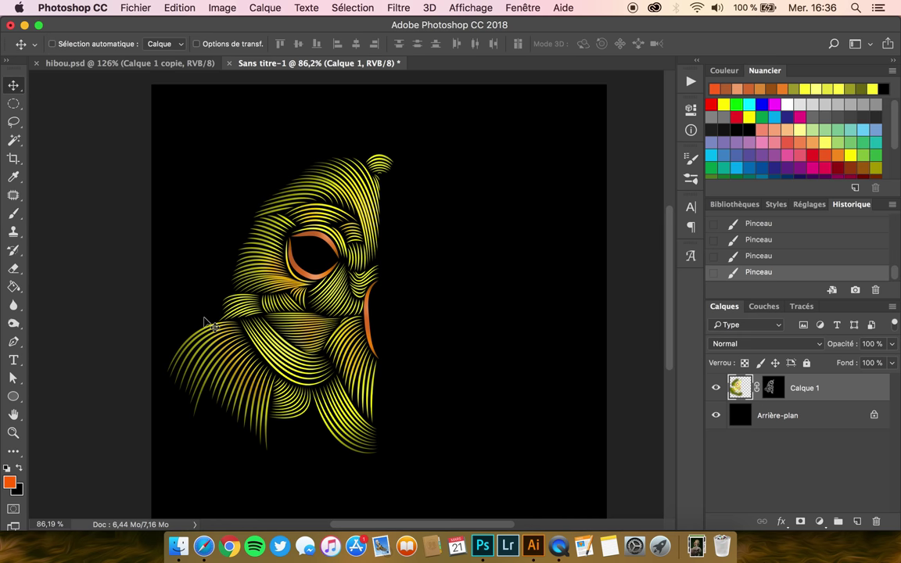
scroll(237, 333, "down", 2)
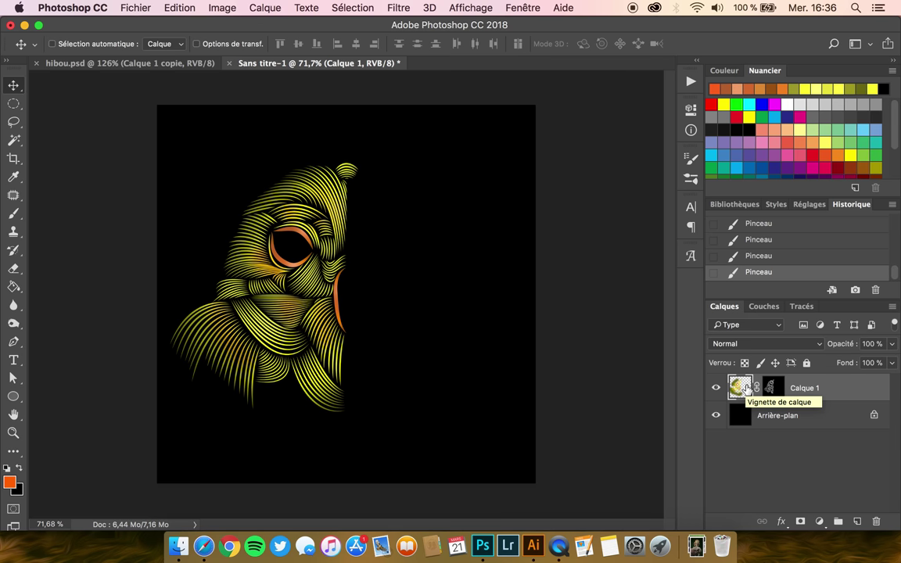
key("super+j")
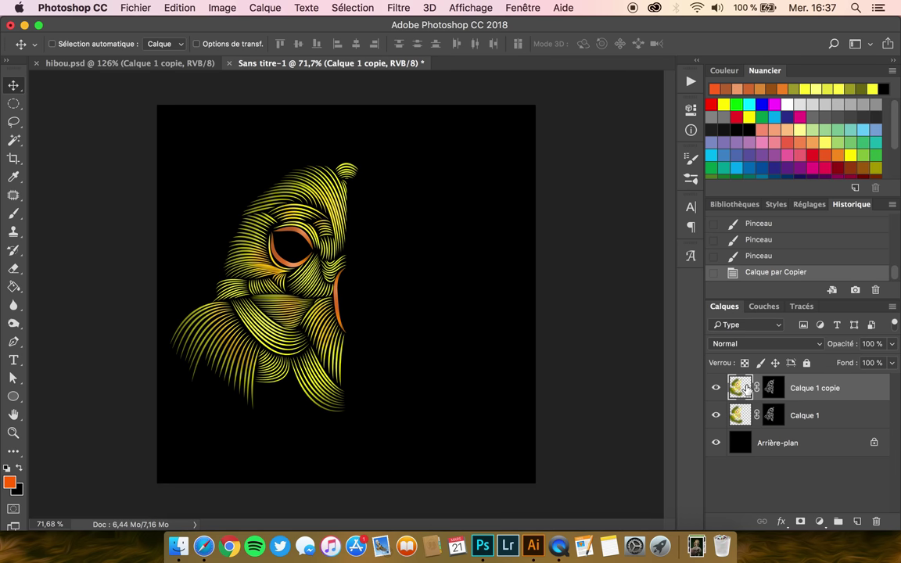
left_click(186, 7)
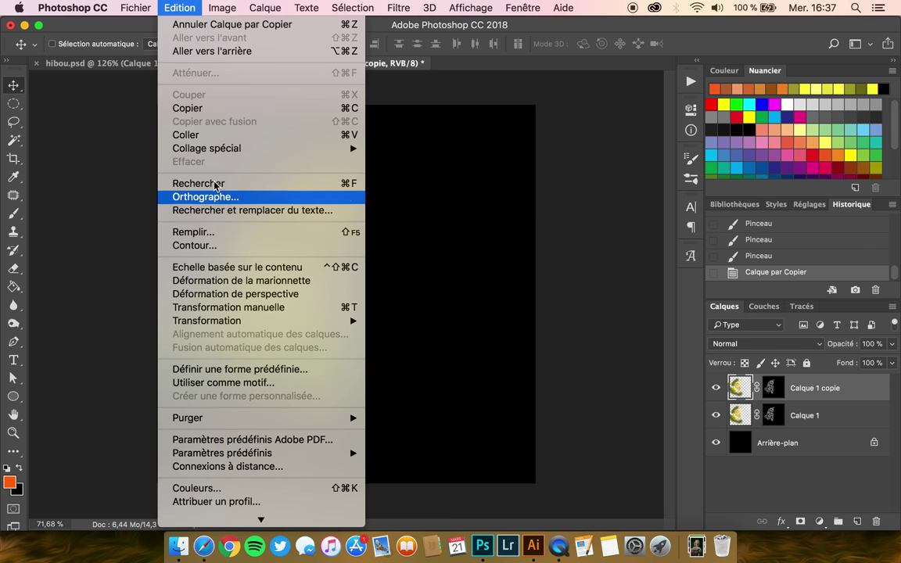
mouse_move(207, 321)
left_click(435, 476)
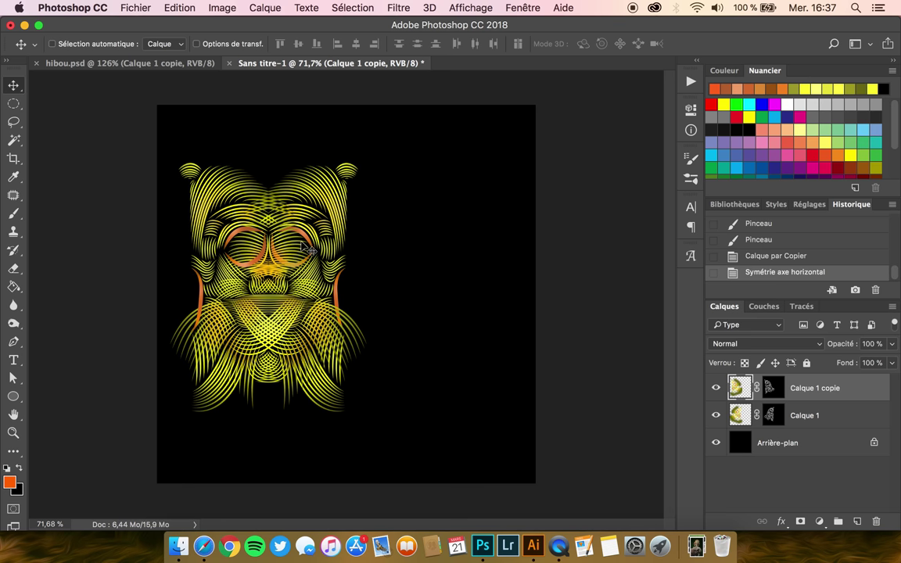
Move the mirrored copy to the right beside the original half.
scroll(333, 231, "up", 3)
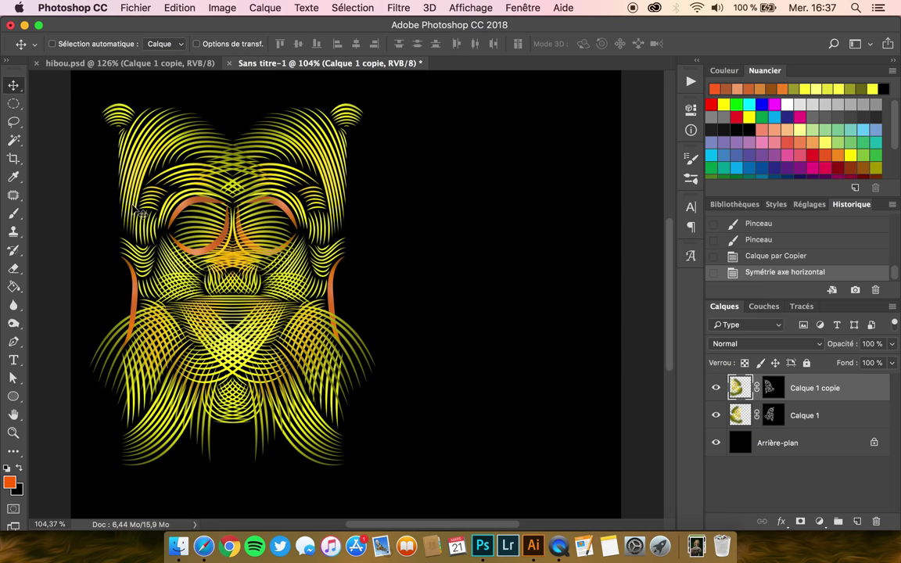
mouse_move(156, 152)
left_mouse_down()
mouse_move(276, 129)
mouse_move(402, 137)
mouse_move(374, 147)
mouse_move(368, 140)
left_mouse_up()
scroll(348, 129, "up", 3)
scroll(342, 124, "up", 3)
scroll(343, 124, "up", 2)
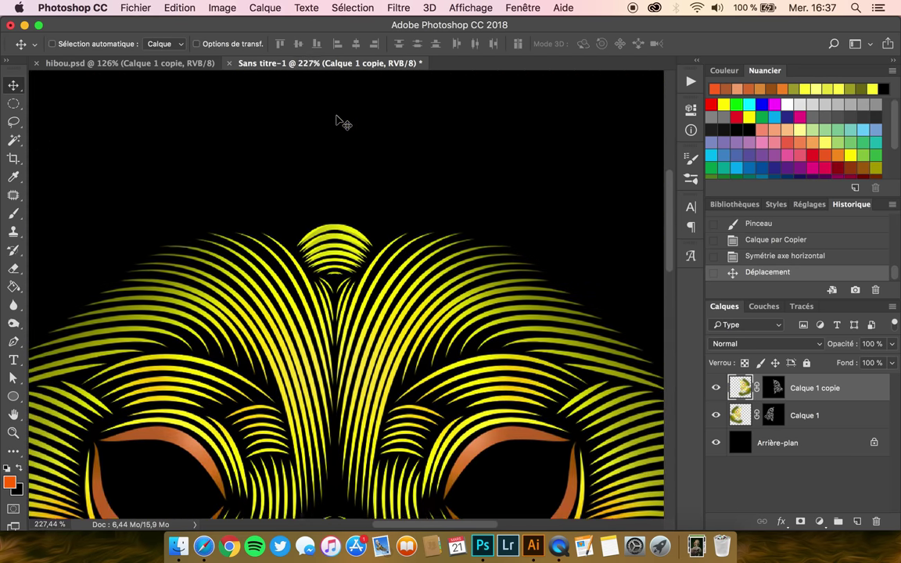
scroll(343, 123, "up", 2)
scroll(342, 124, "up", 2)
scroll(344, 125, "up", 2)
Align the mirrored copy, hide Calque 1, and target the copy's mask with a hard round brush.
mouse_move(429, 191)
left_mouse_down()
mouse_move(467, 193)
mouse_move(413, 210)
left_mouse_up()
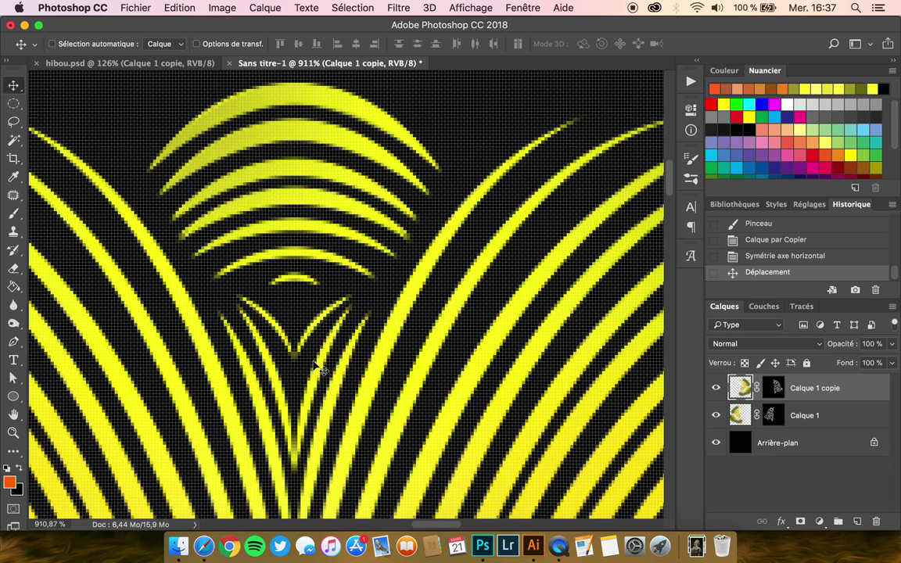
left_click(717, 419)
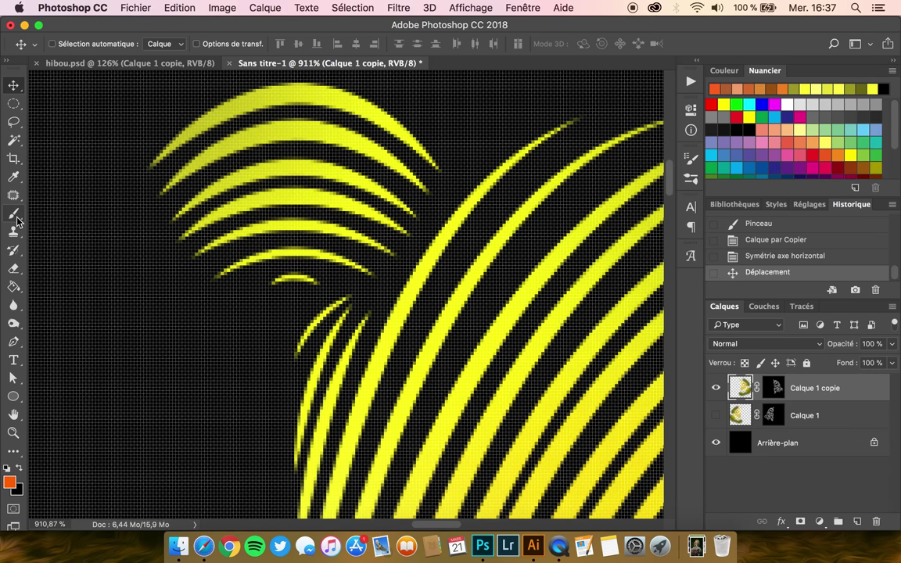
left_click(16, 216)
left_click(69, 47)
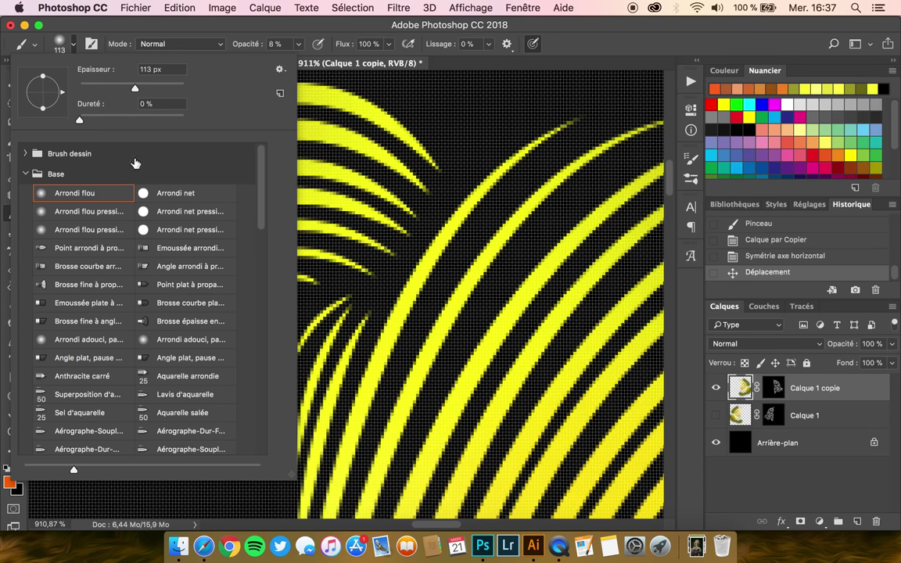
left_click(173, 189)
left_click(144, 35)
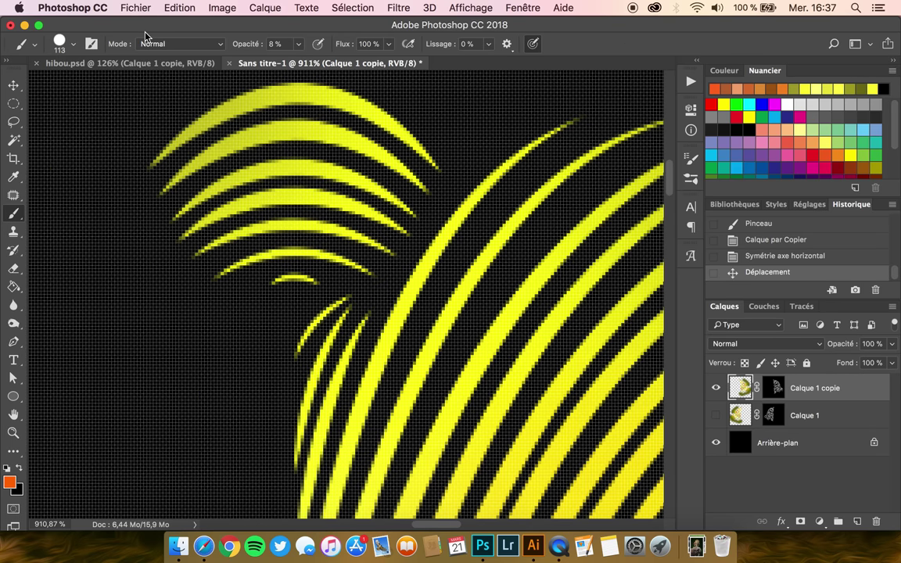
left_click(780, 391)
Mask the centre stripe ends at 100% brush opacity, then show Calque 1 again.
mouse_move(388, 261)
left_mouse_down()
mouse_move(342, 266)
mouse_move(135, 248)
left_mouse_up()
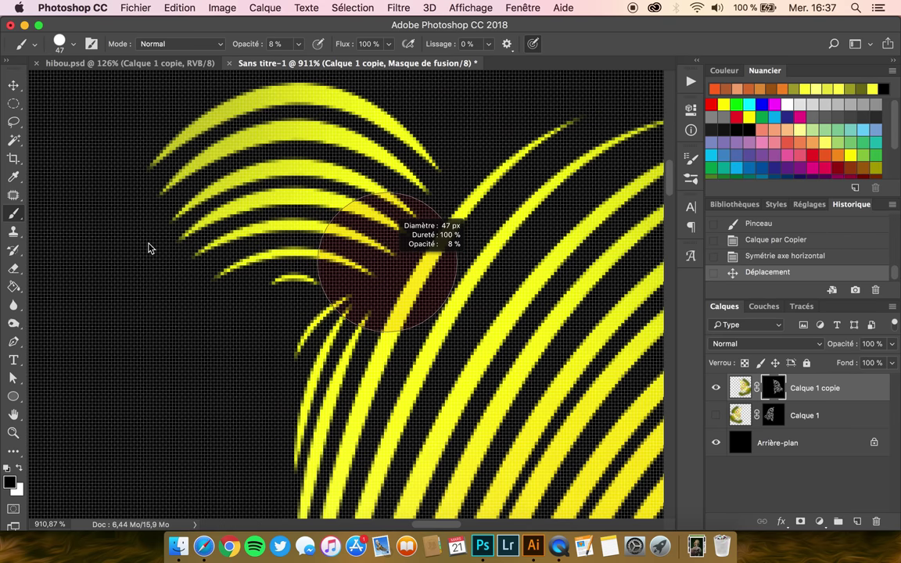
left_click_drag(261, 251, 277, 223)
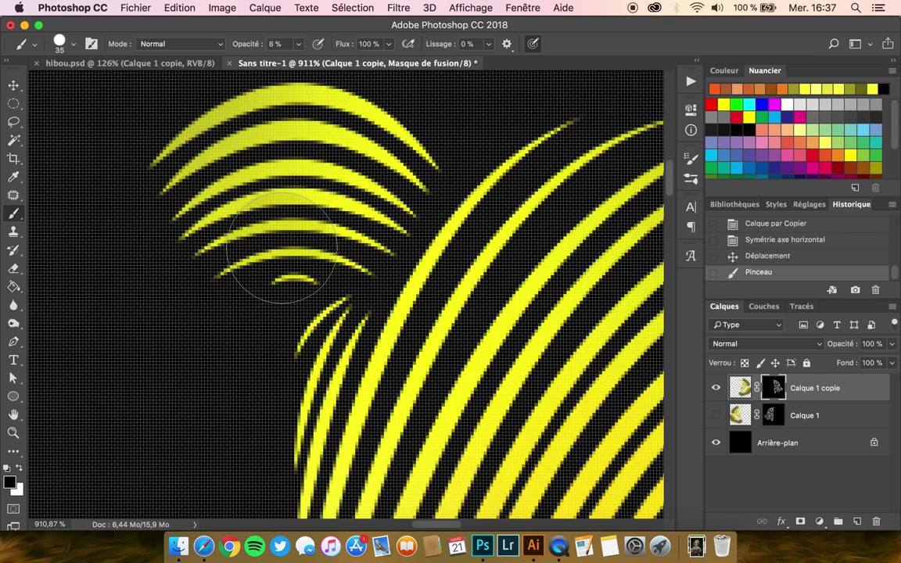
left_click_drag(298, 44, 423, 63)
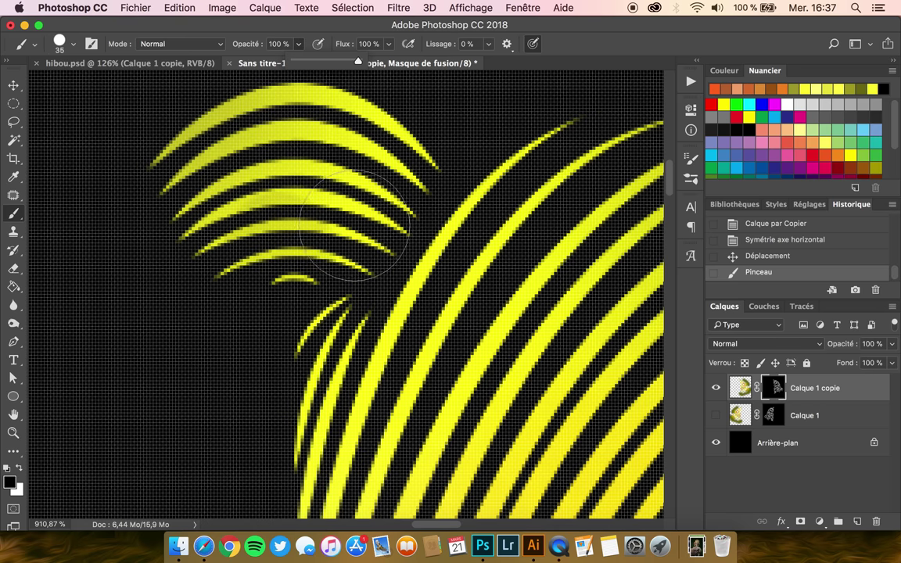
mouse_move(274, 249)
left_mouse_down()
mouse_move(348, 234)
mouse_move(359, 134)
left_mouse_up()
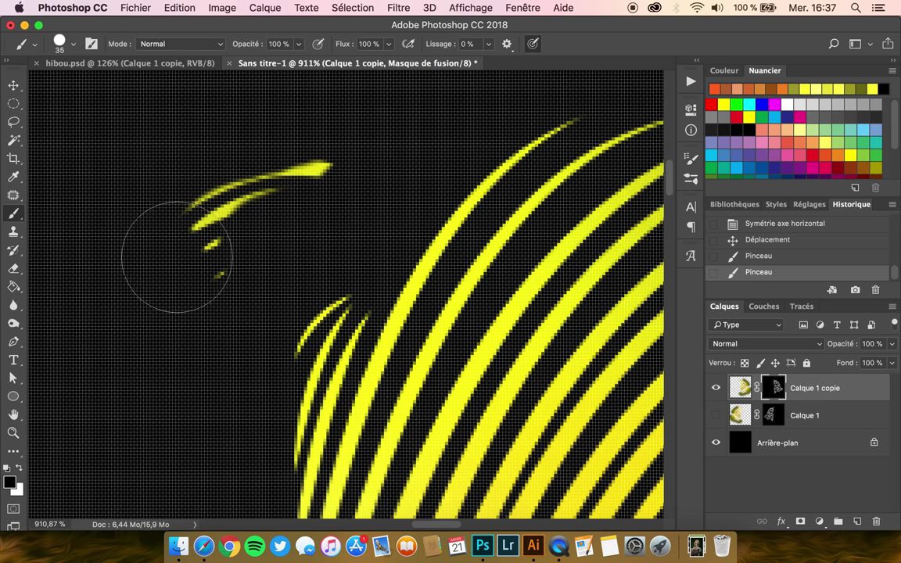
left_click(715, 416)
left_click(14, 84)
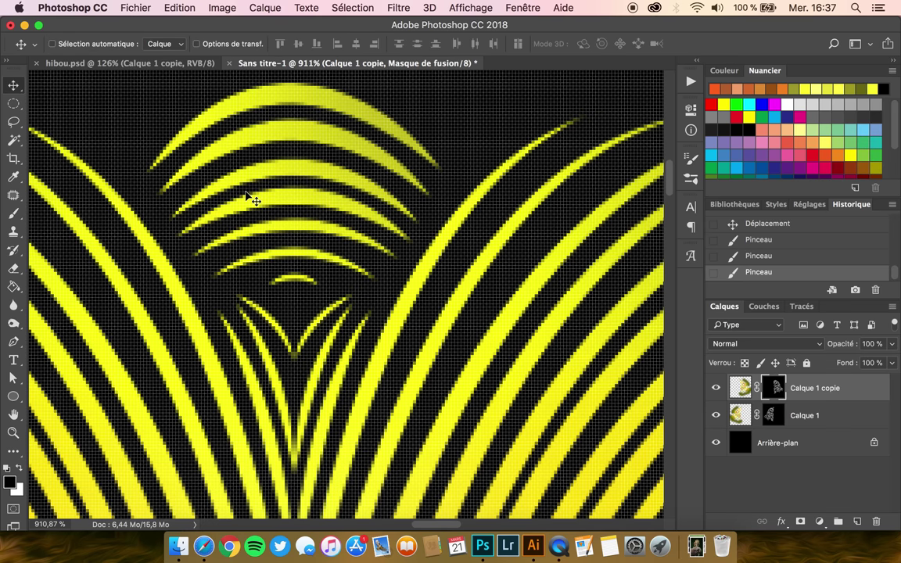
Zoom out and target Calque 1 copie's pixels instead of its mask.
scroll(249, 197, "down", 3)
scroll(245, 196, "down", 2)
scroll(245, 197, "down", 1)
scroll(245, 197, "down", 1)
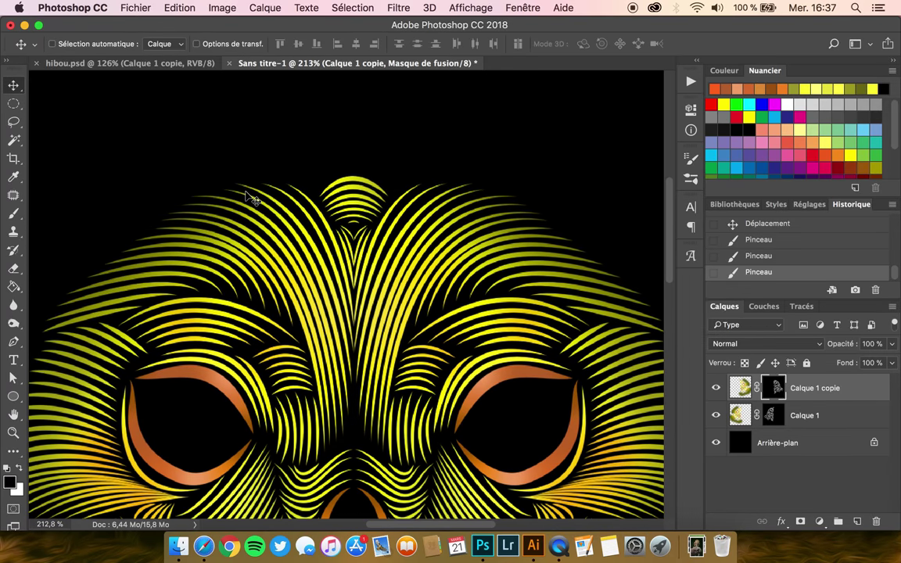
scroll(245, 197, "down", 1)
scroll(245, 197, "down", 1)
scroll(245, 198, "down", 1)
scroll(245, 197, "down", 1)
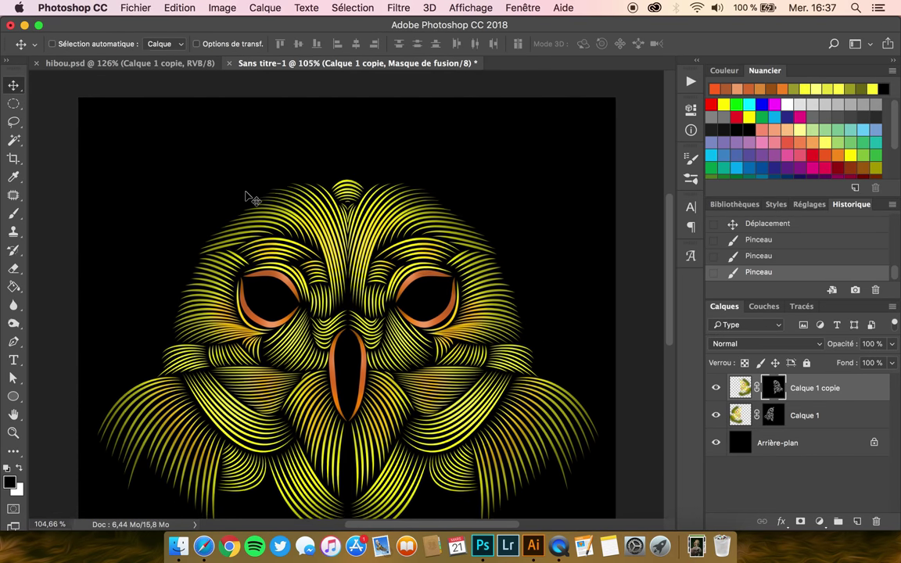
left_click(738, 387)
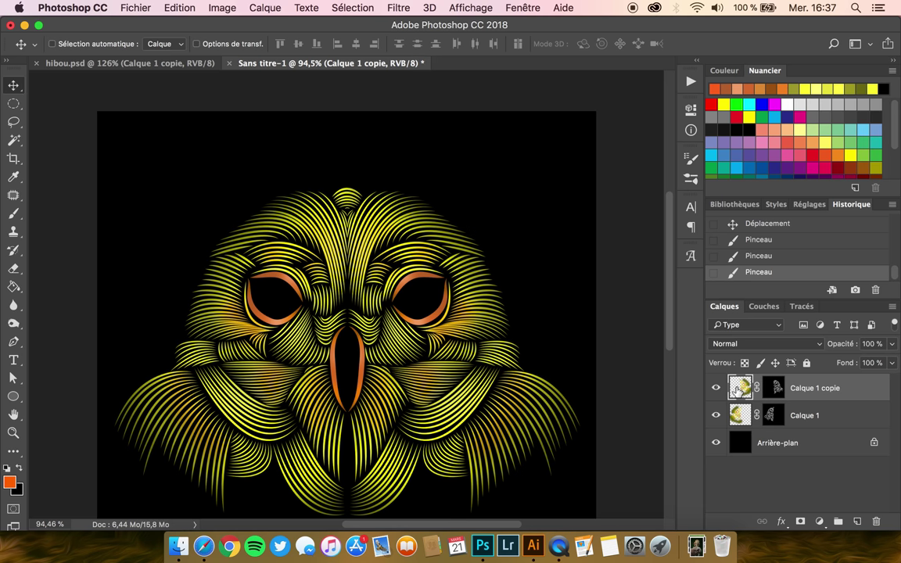
Merge Calque 1 and Calque 1 copie with Fusionner les calques, loading the owl's outline as a selection.
scroll(362, 319, "down", 2)
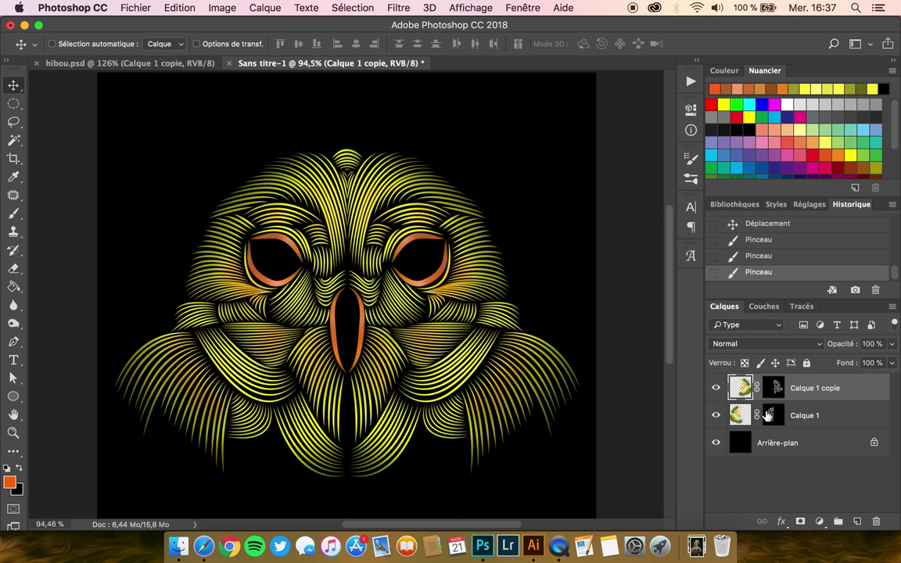
left_click(810, 415, "shift")
right_click(814, 415)
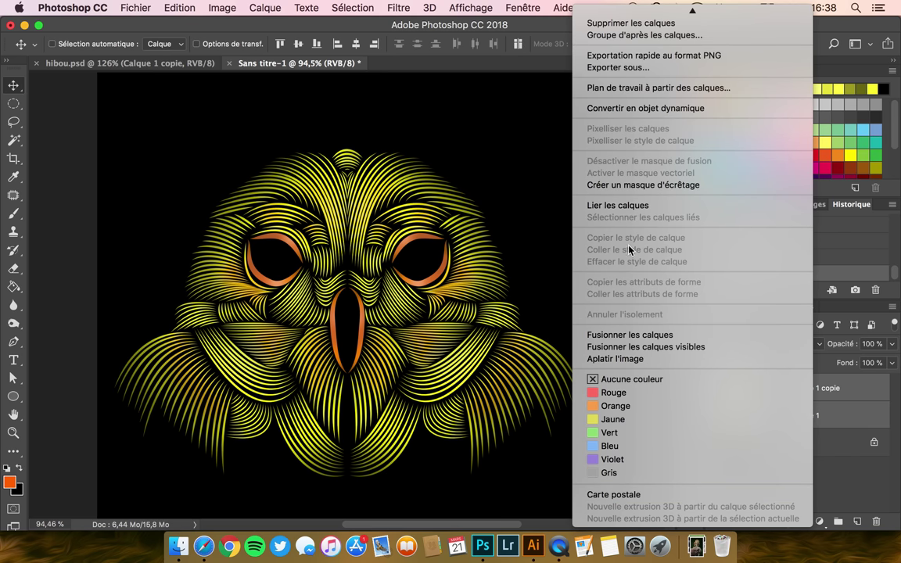
left_click(625, 335)
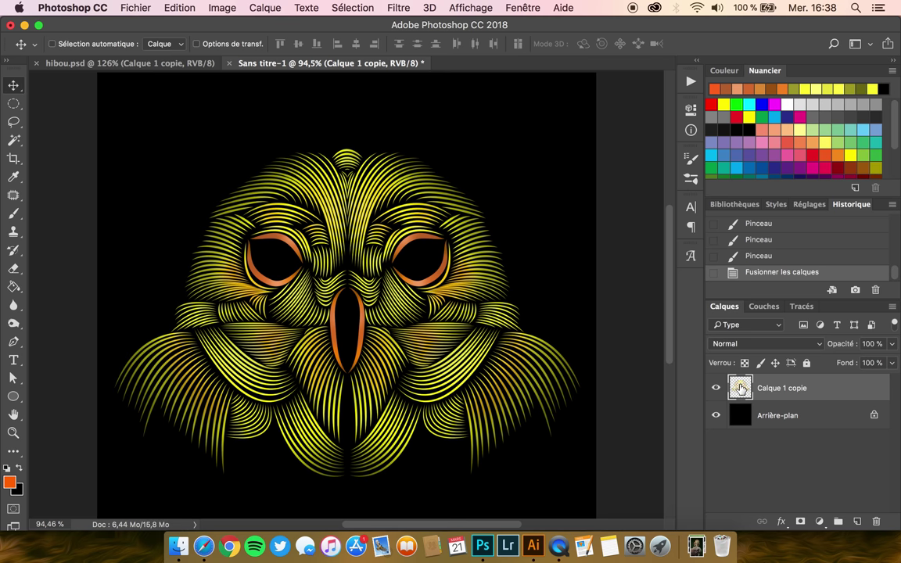
left_click(740, 388, "ctrl")
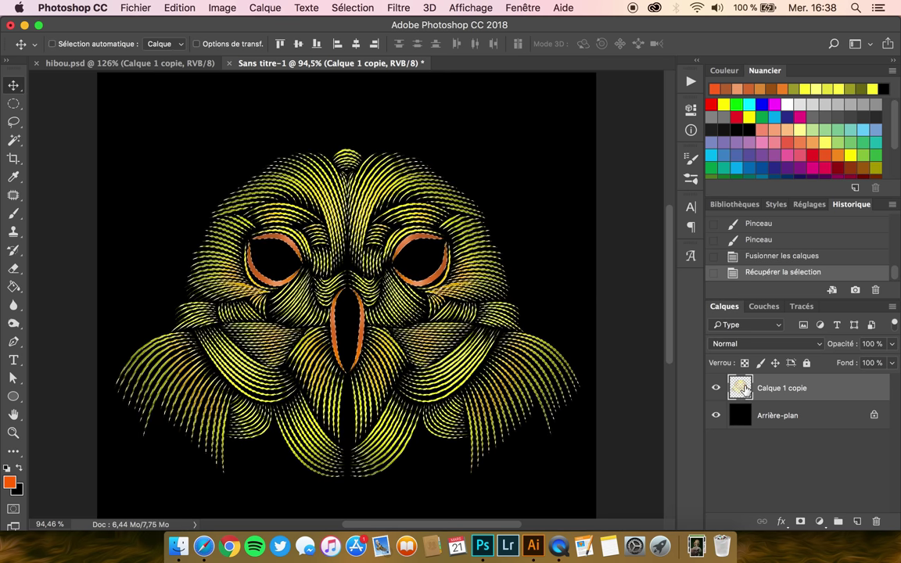
Add an owl-outline layer mask to Calque 1 copie and retarget the layer's pixels.
left_click(801, 521)
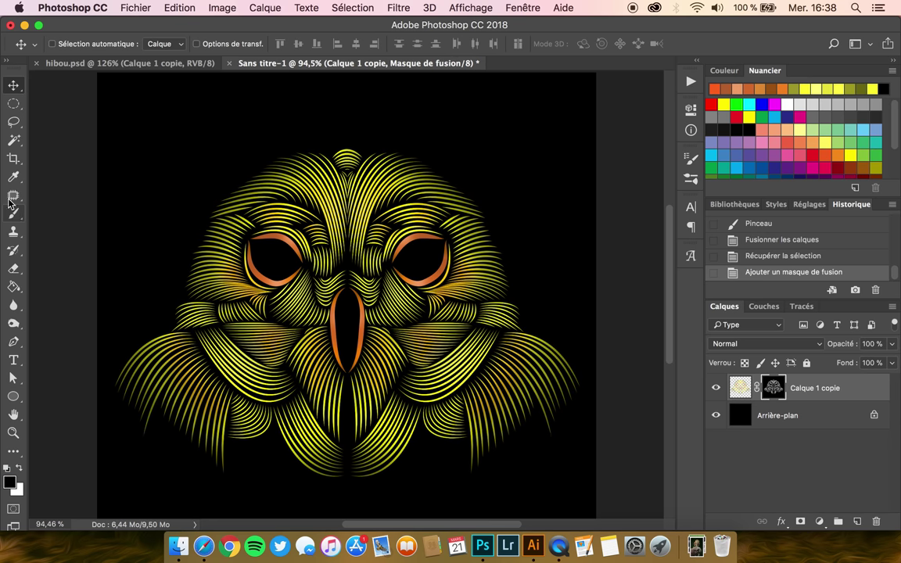
left_click(10, 483)
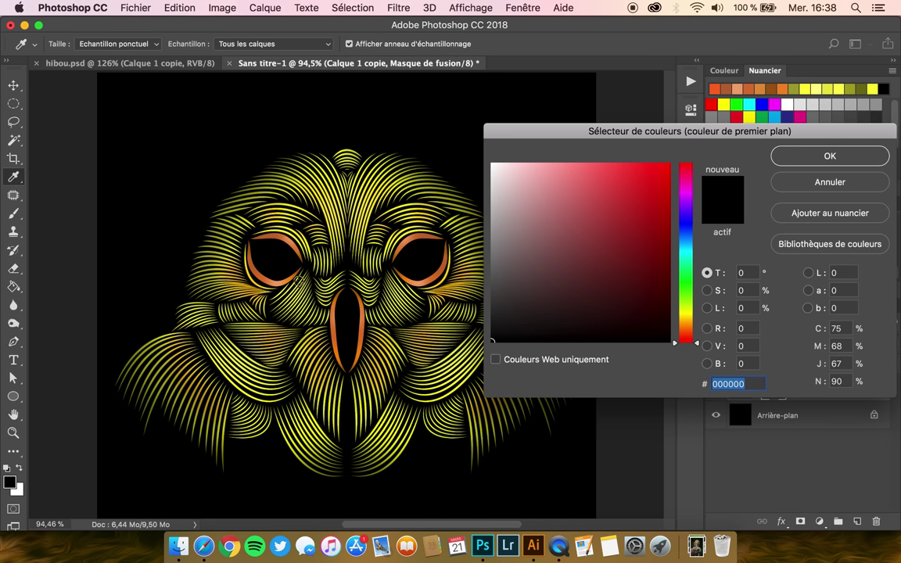
left_click(285, 239)
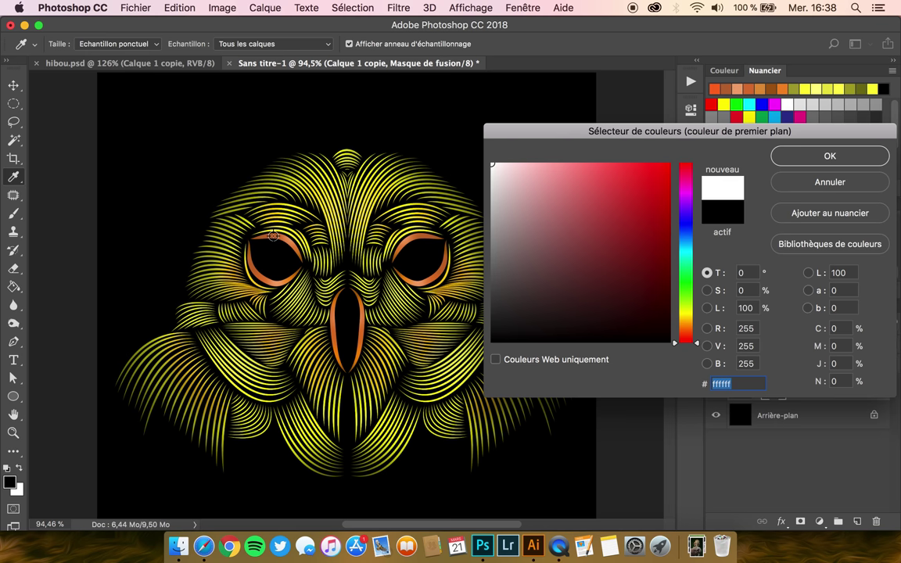
key("Escape")
key("v")
key("super+2")
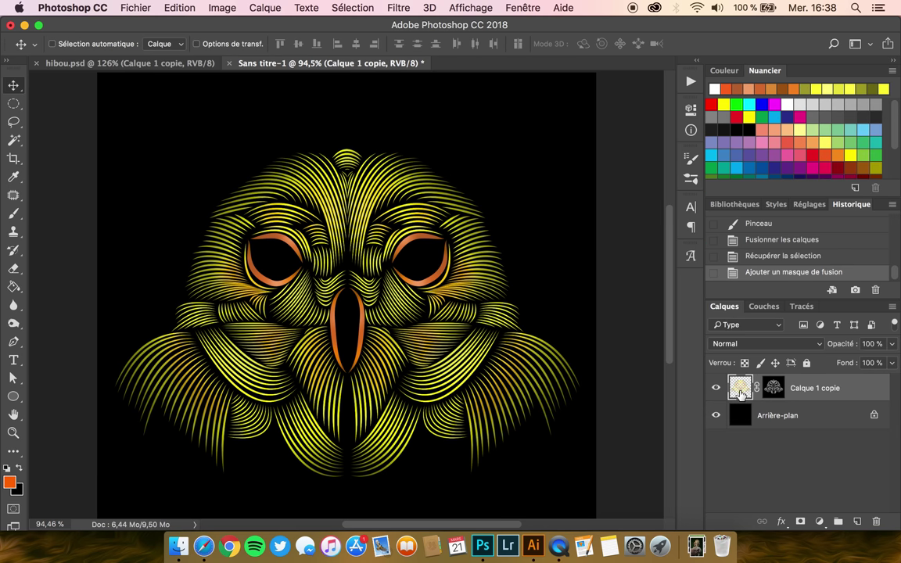
Sample the eye-ring orange and set a darker shade of it as foreground.
left_click(18, 183)
left_click(253, 220)
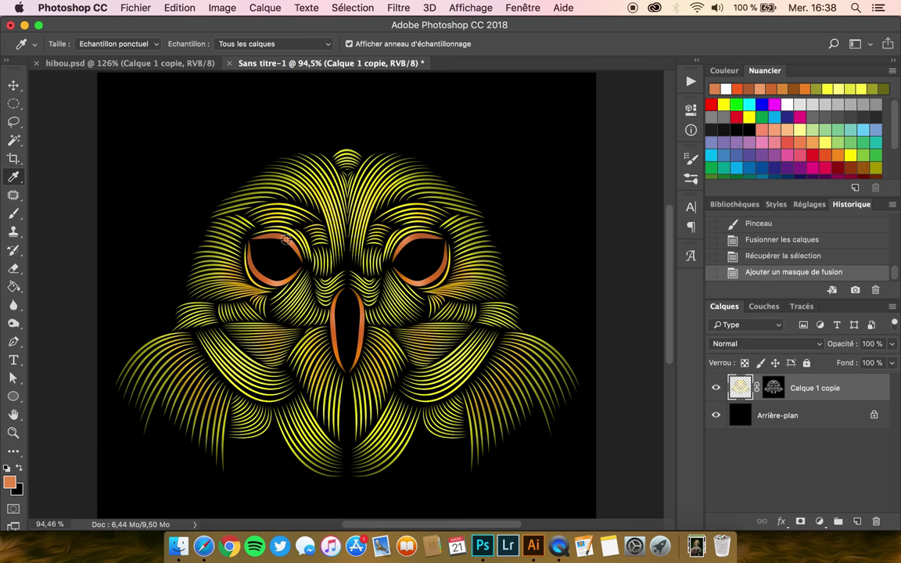
left_click(10, 482)
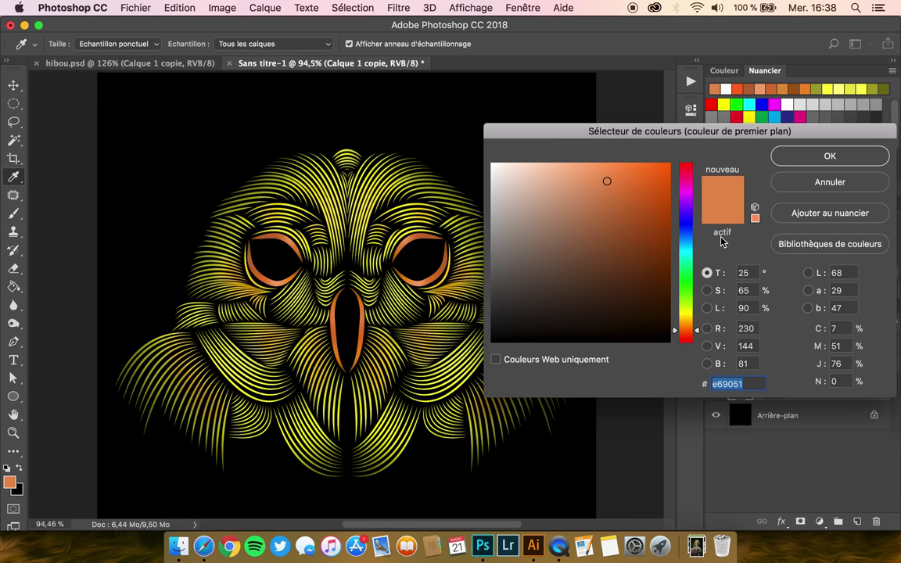
left_click(625, 229)
key("Return")
Set up the soft Arrondi flou brush at 291 px and 38% opacity.
left_click(11, 215)
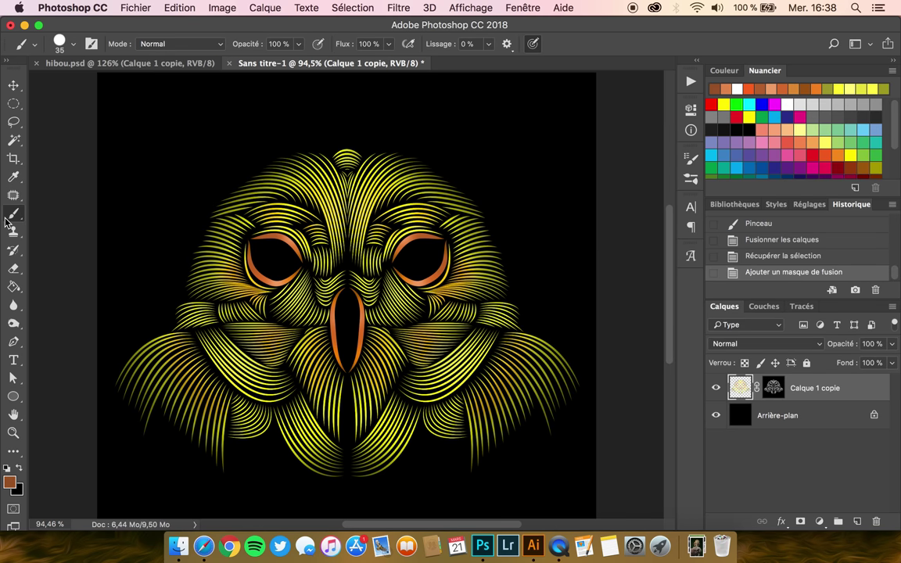
left_click_drag(348, 291, 407, 293, "ctrl+alt")
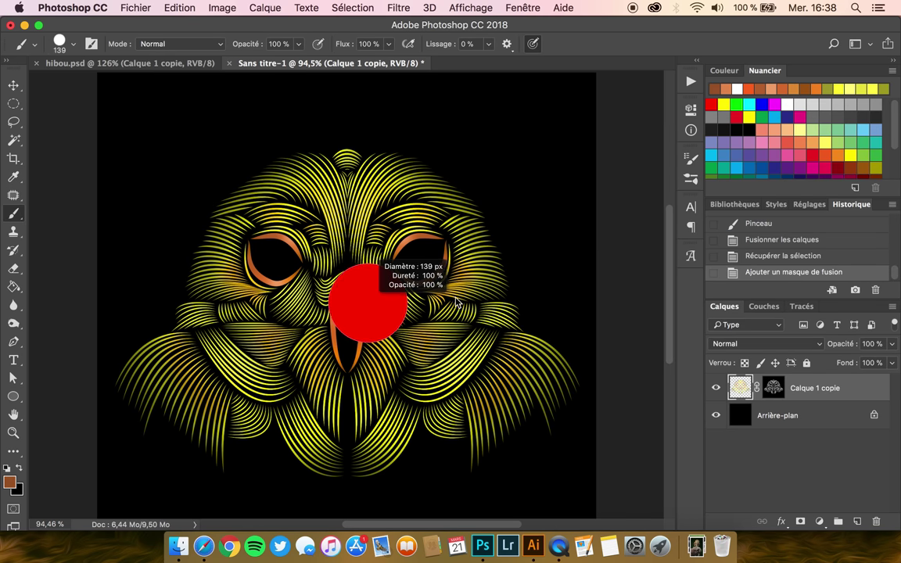
left_click(452, 334)
key("ctrl+z")
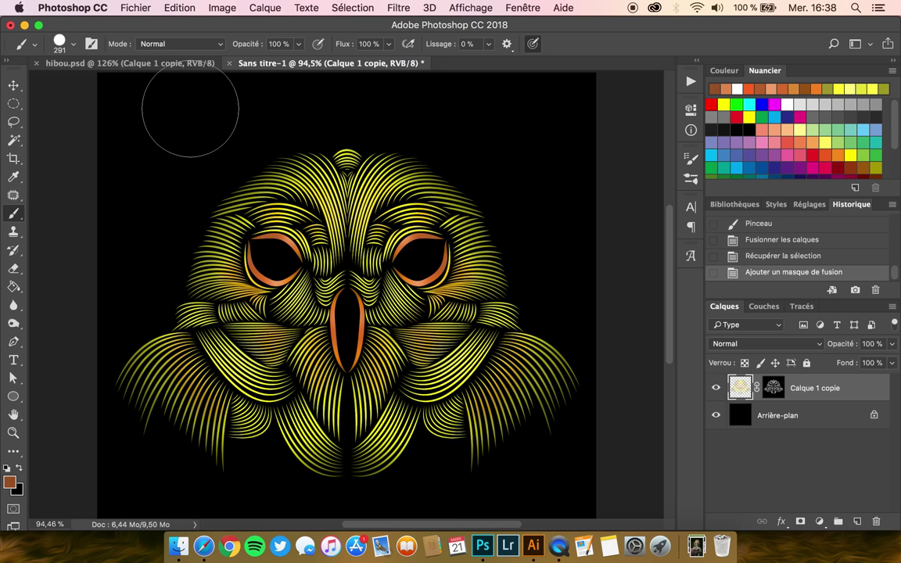
left_click(75, 45)
left_click(83, 199)
left_click(298, 46)
left_click(259, 62)
Paint soft darker-orange shading over the lower-left feathers and beside the left eye.
left_click_drag(442, 320, 407, 360)
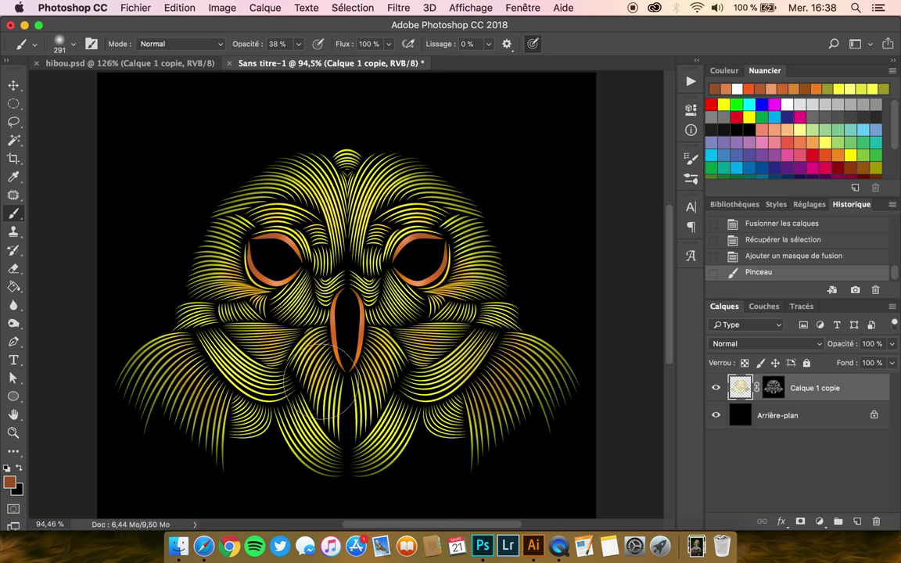
left_click_drag(322, 382, 227, 368)
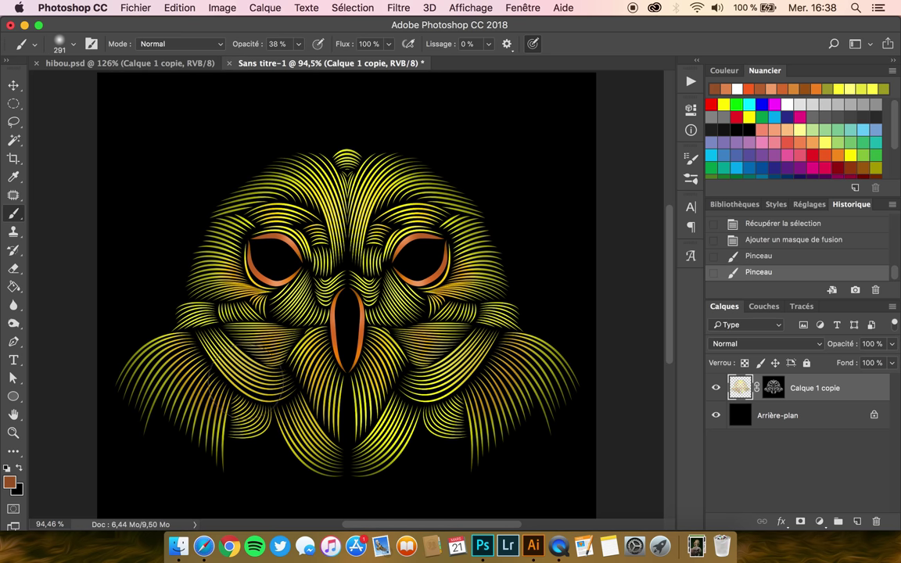
left_click_drag(203, 332, 165, 283)
left_click_drag(462, 266, 453, 264)
left_click_drag(235, 223, 219, 270)
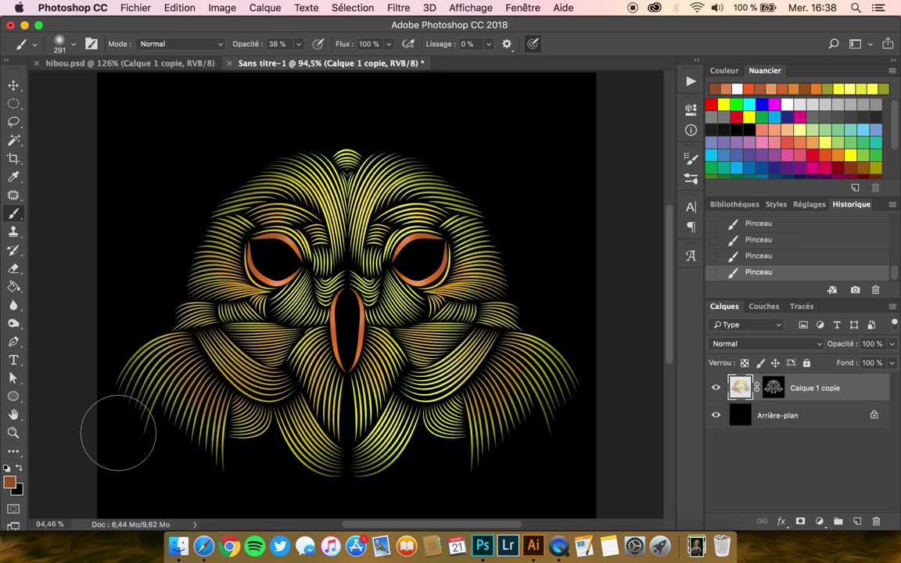
scroll(122, 411, "down", 1)
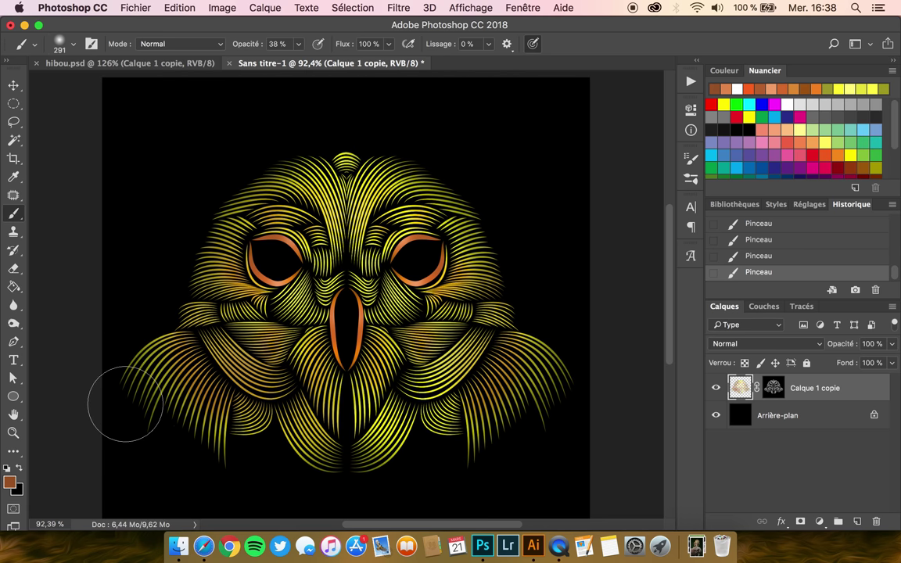
left_click(13, 85)
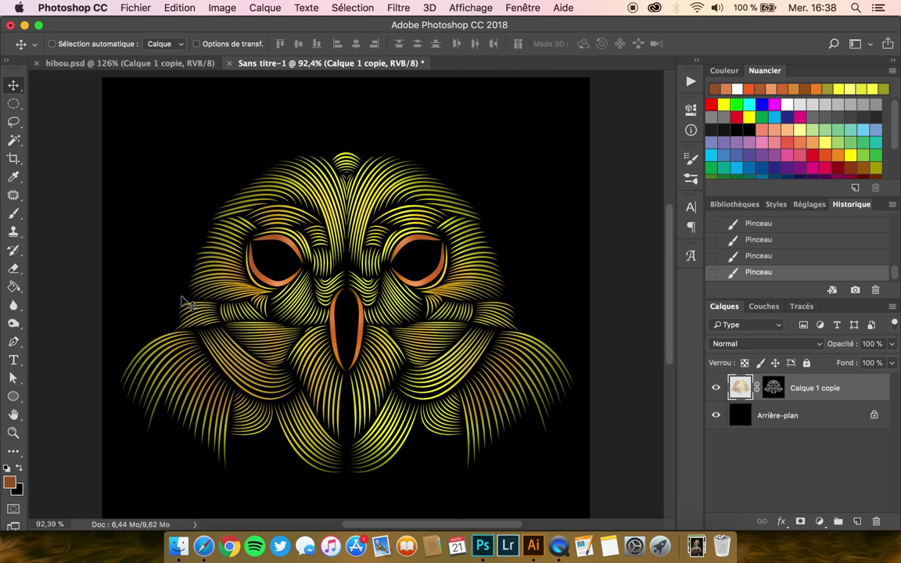
scroll(182, 301, "down", 1)
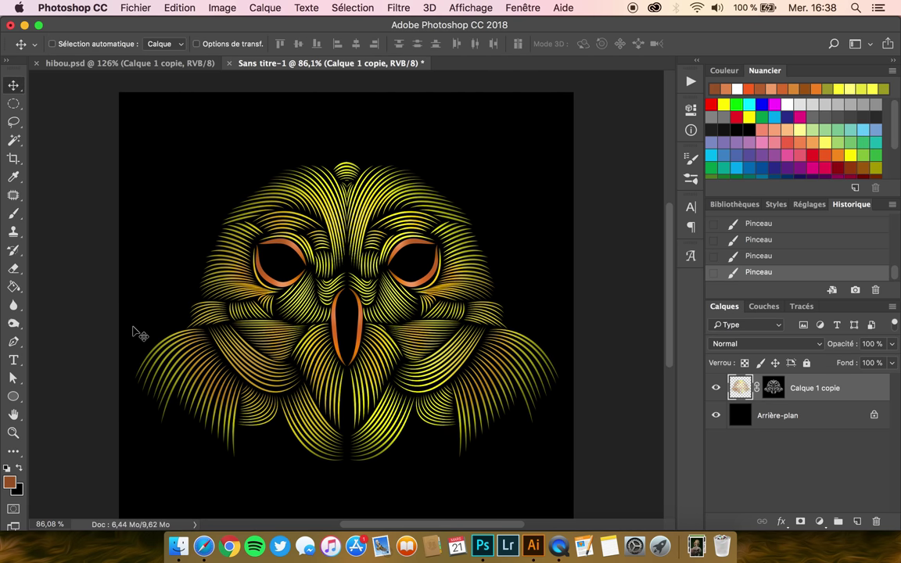